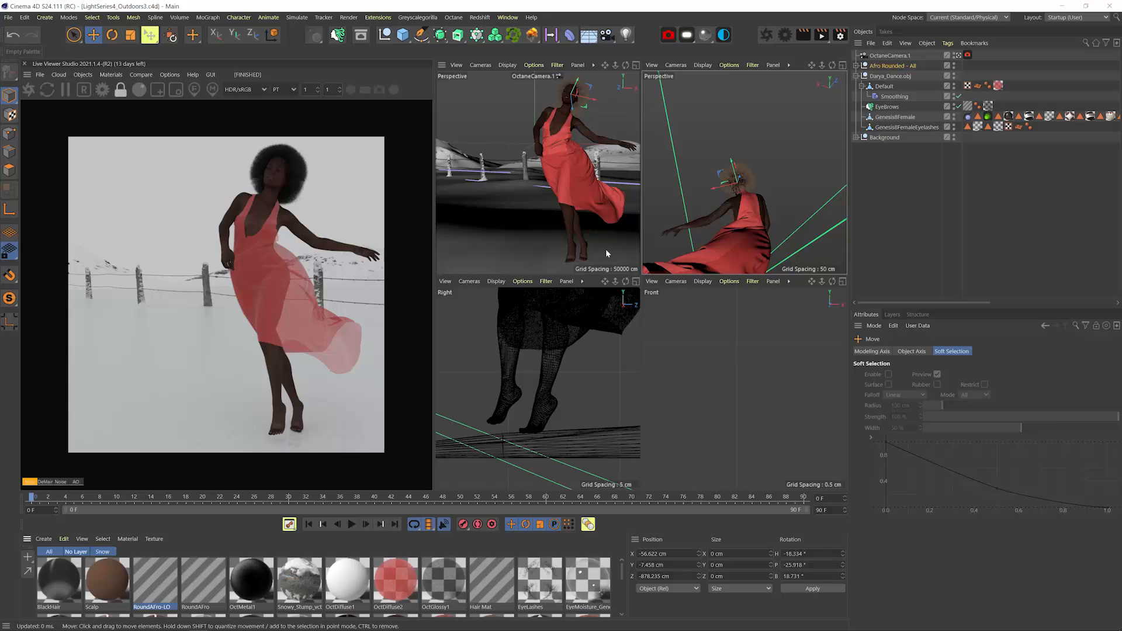
# Set Octane's default environment color to black in the render settings and save the scene
pyautogui.moveTo(655, 234); pyautogui.dragTo(723, 231)
pyautogui.click(889, 178)
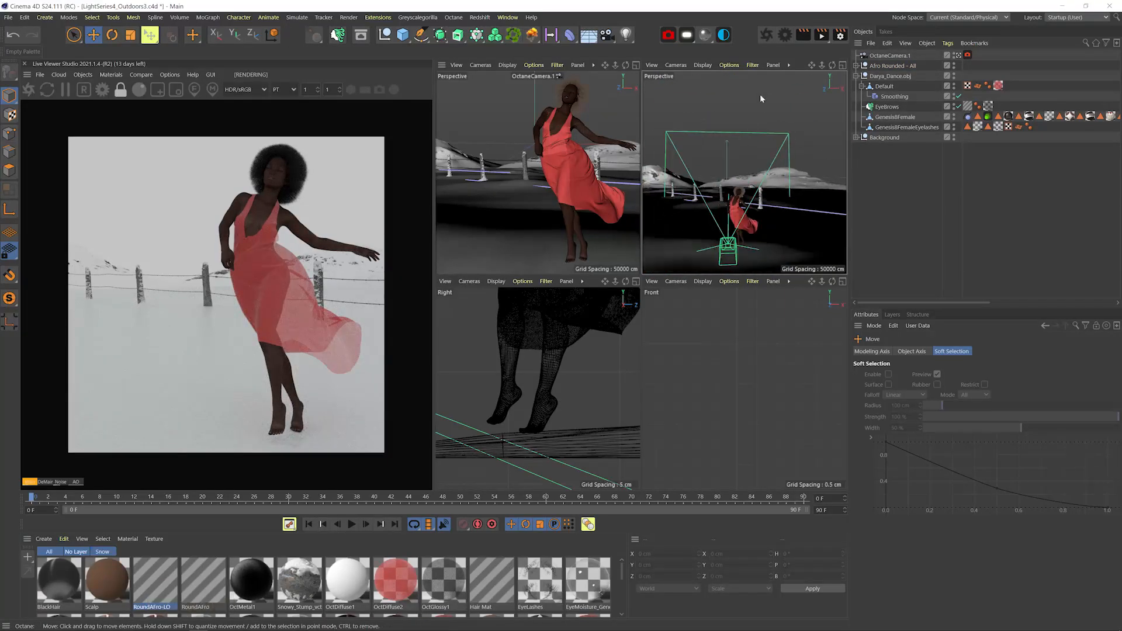
pyautogui.click(786, 32)
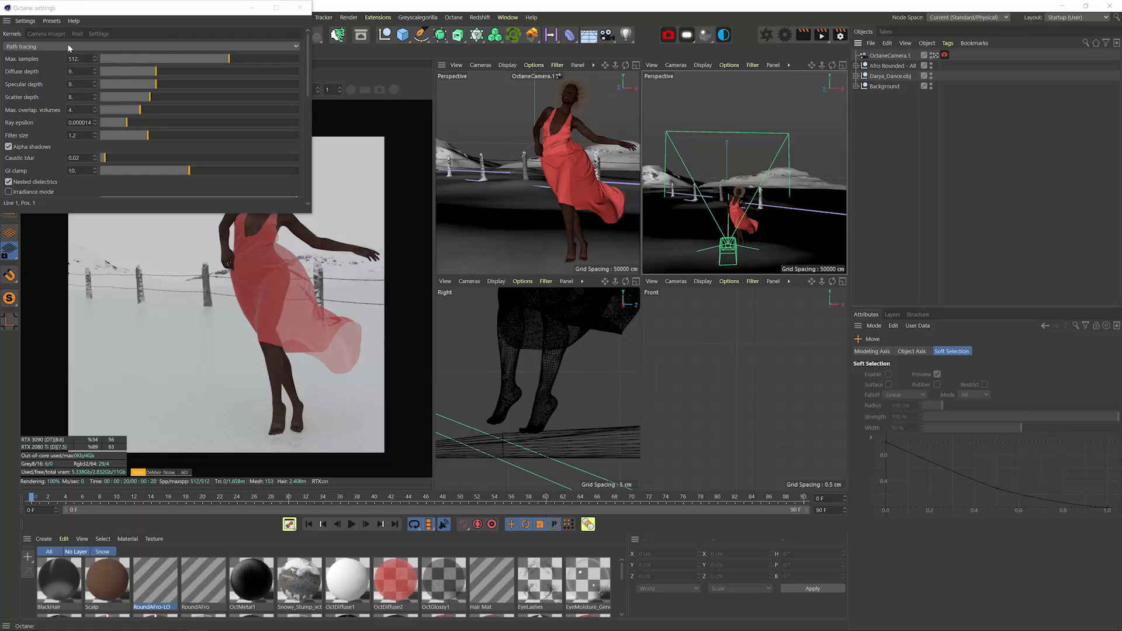
pyautogui.click(47, 33)
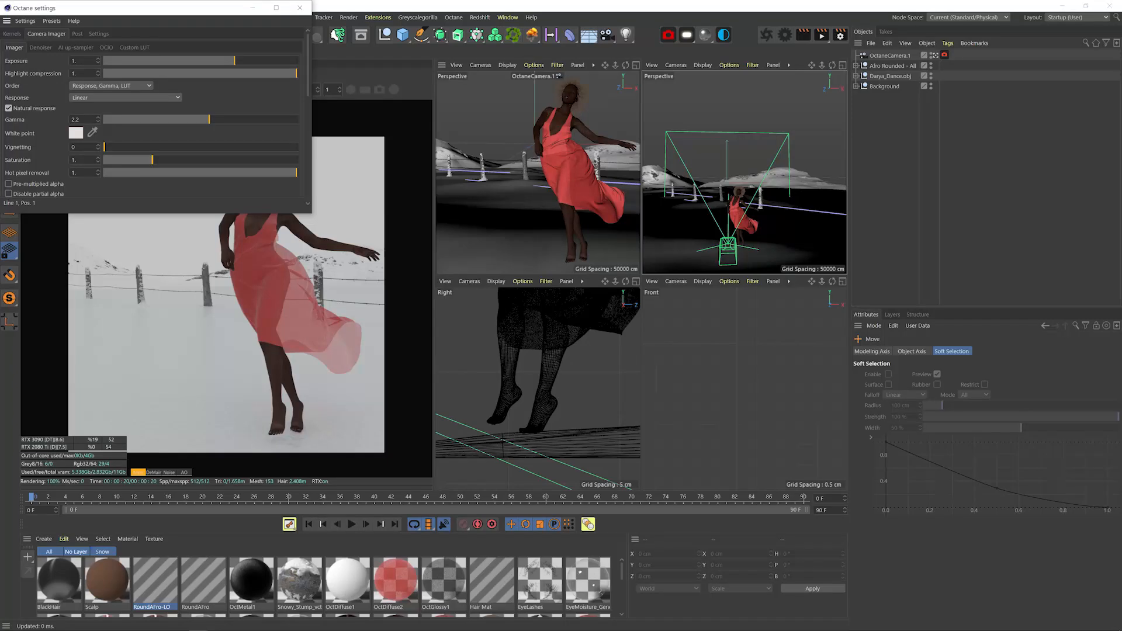
pyautogui.click(99, 33)
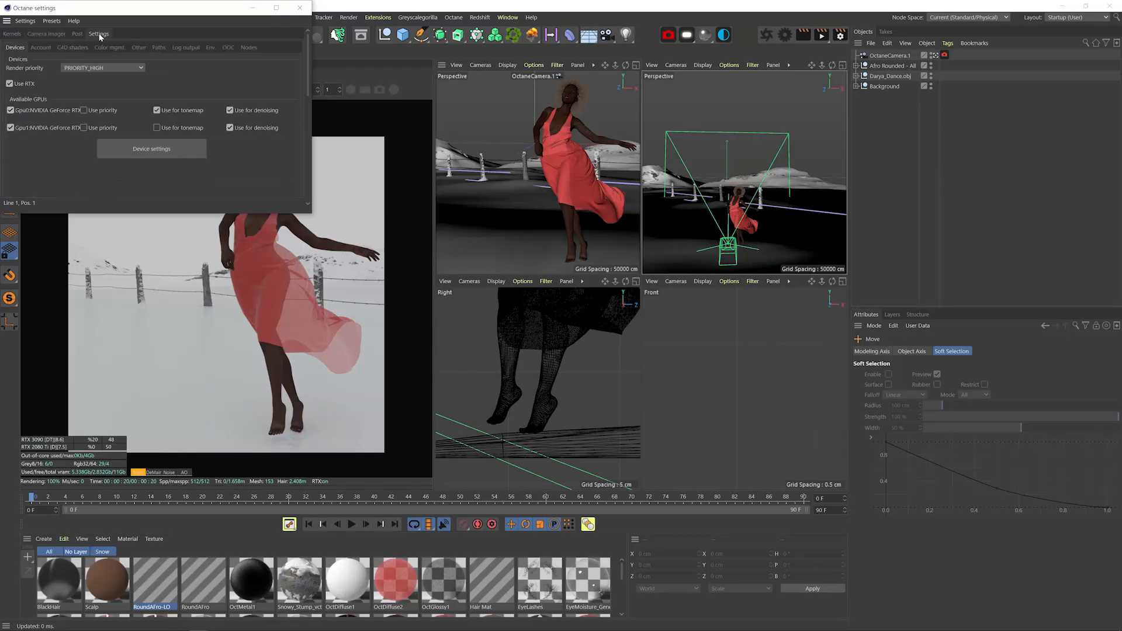
pyautogui.click(210, 47)
pyautogui.click(84, 76)
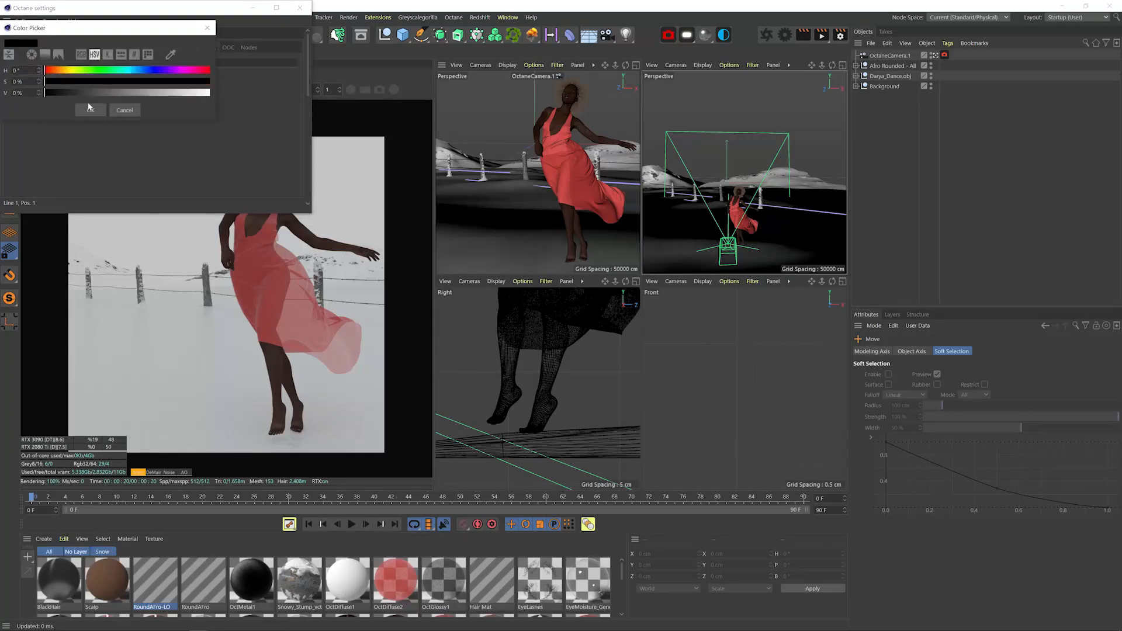
pyautogui.click(45, 98)
pyautogui.click(300, 8)
pyautogui.rightClick(263, 209)
pyautogui.click(308, 303)
pyautogui.hotkey('ctrl', 's')
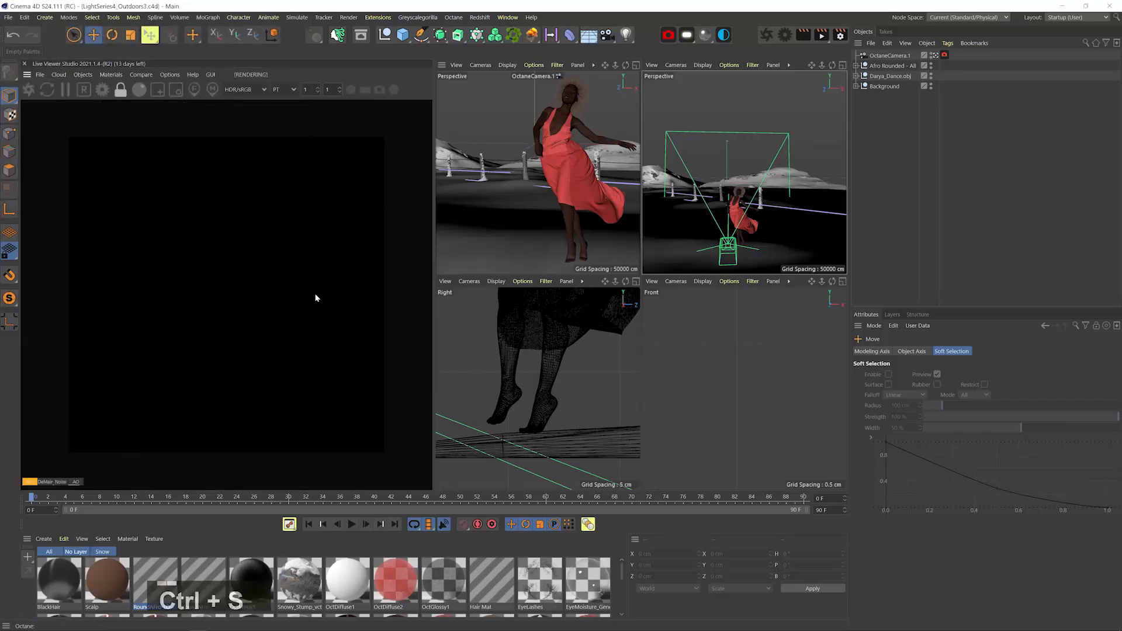
# Add an Octane HDRI environment and use lenong_1_8k.exr as its image texture
pyautogui.click(724, 39)
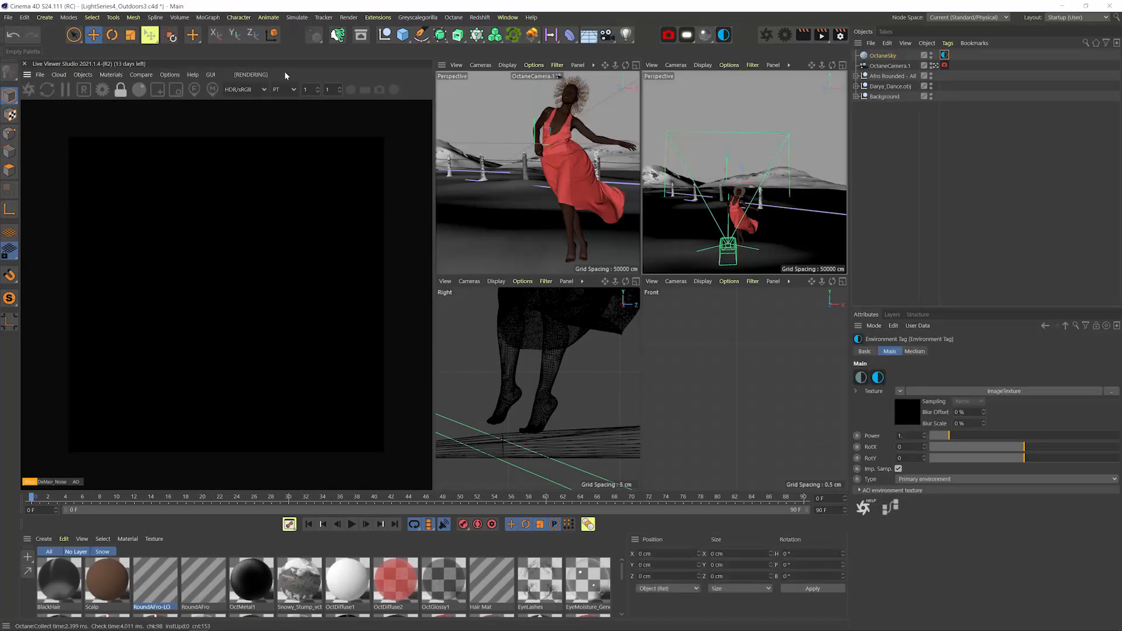
pyautogui.click(83, 74)
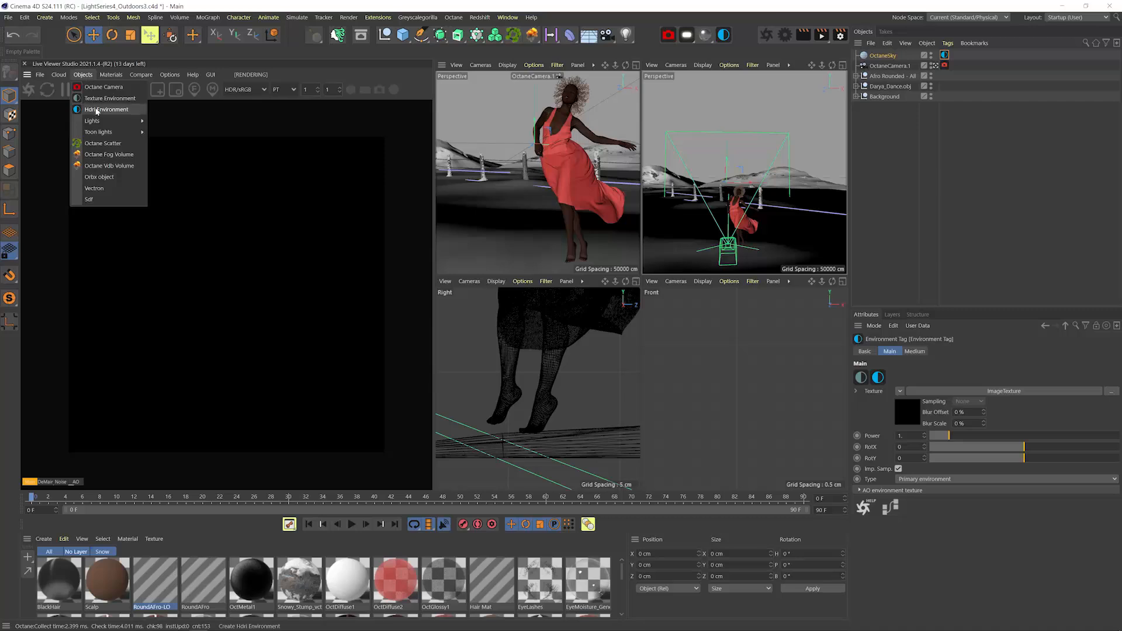
pyautogui.rightClick(872, 58)
pyautogui.click(962, 315)
pyautogui.click(915, 403)
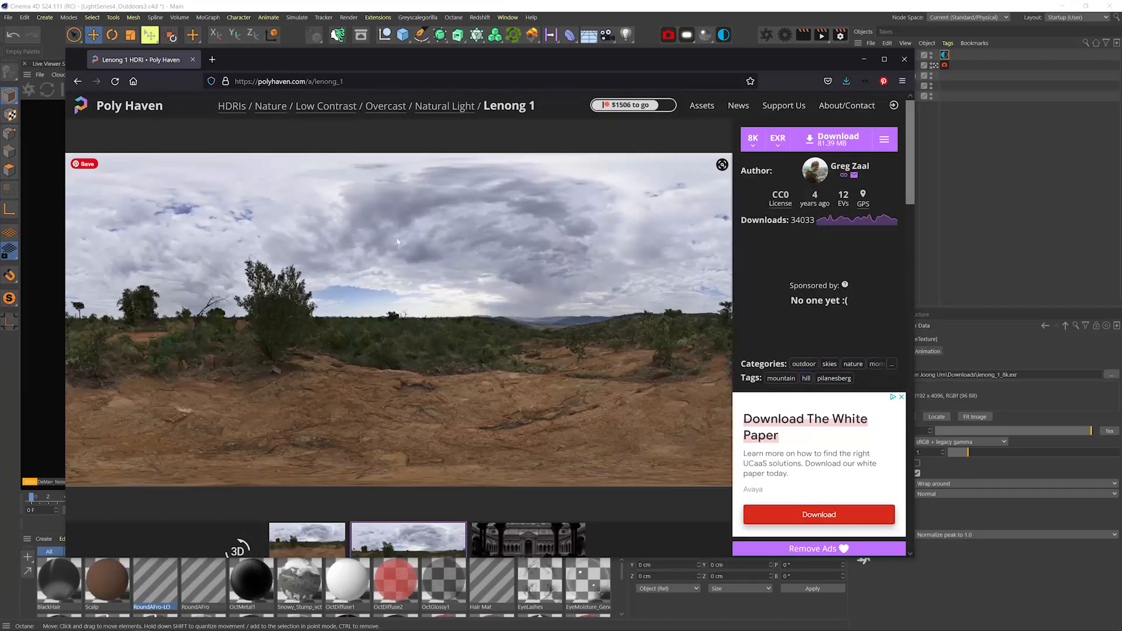
# Switch to the browser and examine Poly Haven's low-contrast overcast nature HDRIs, including Snow Field
pyautogui.click(78, 81)
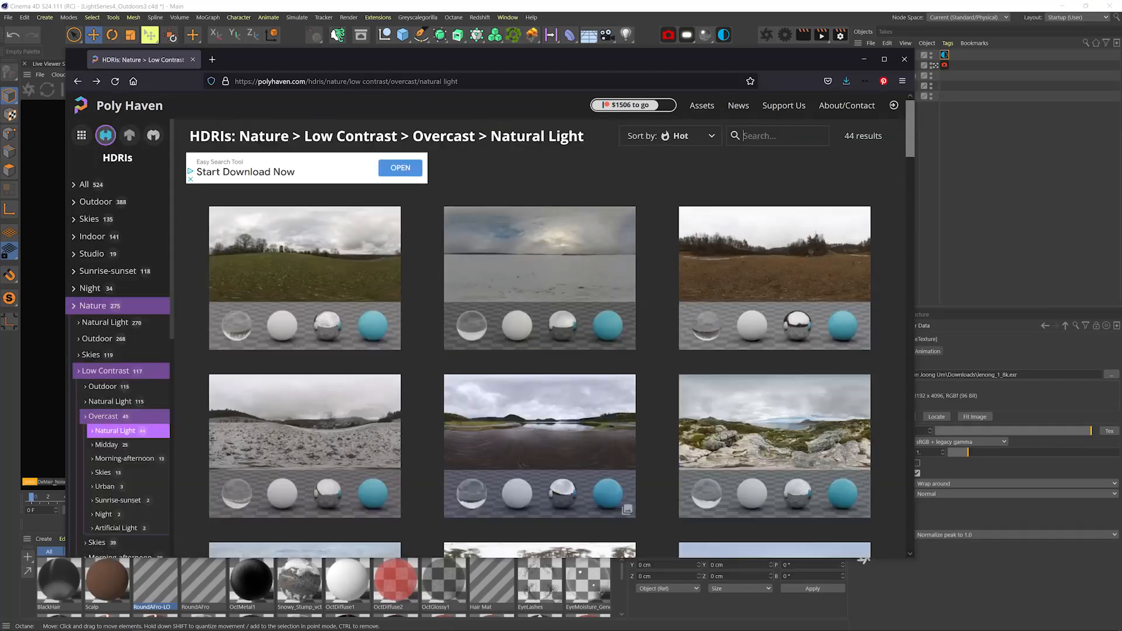
pyautogui.click(563, 265)
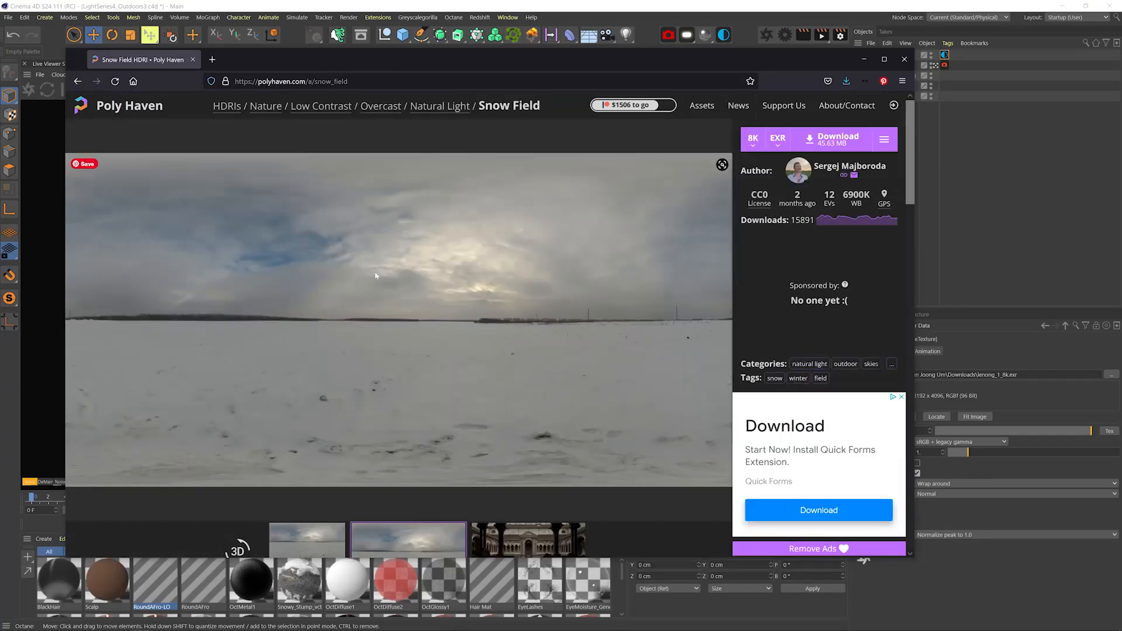
pyautogui.click(78, 81)
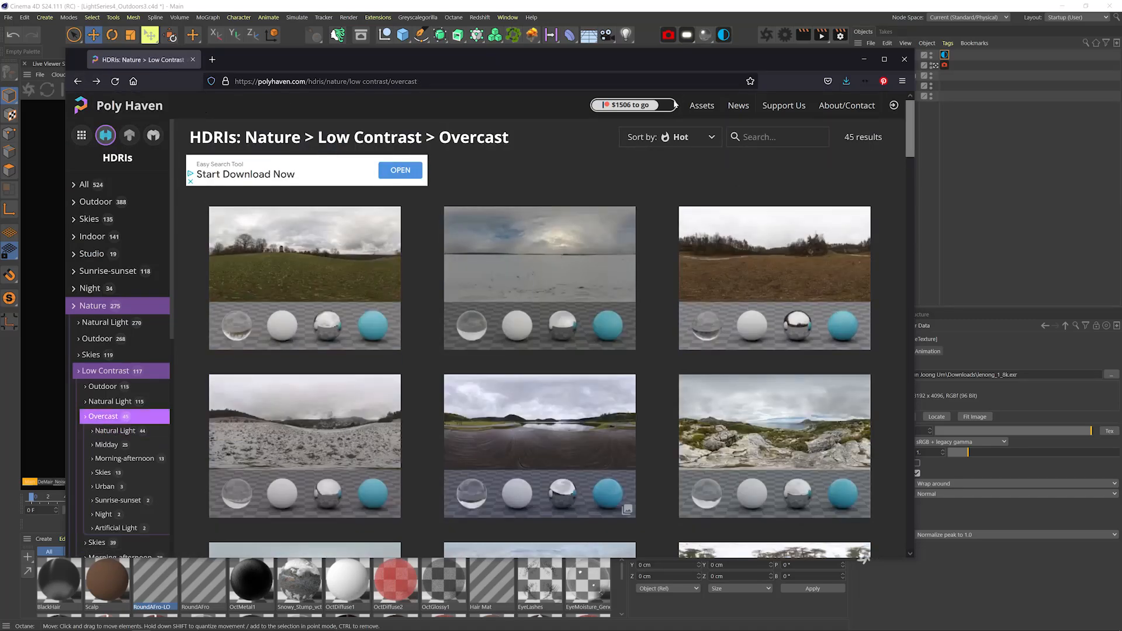
pyautogui.click(1031, 238)
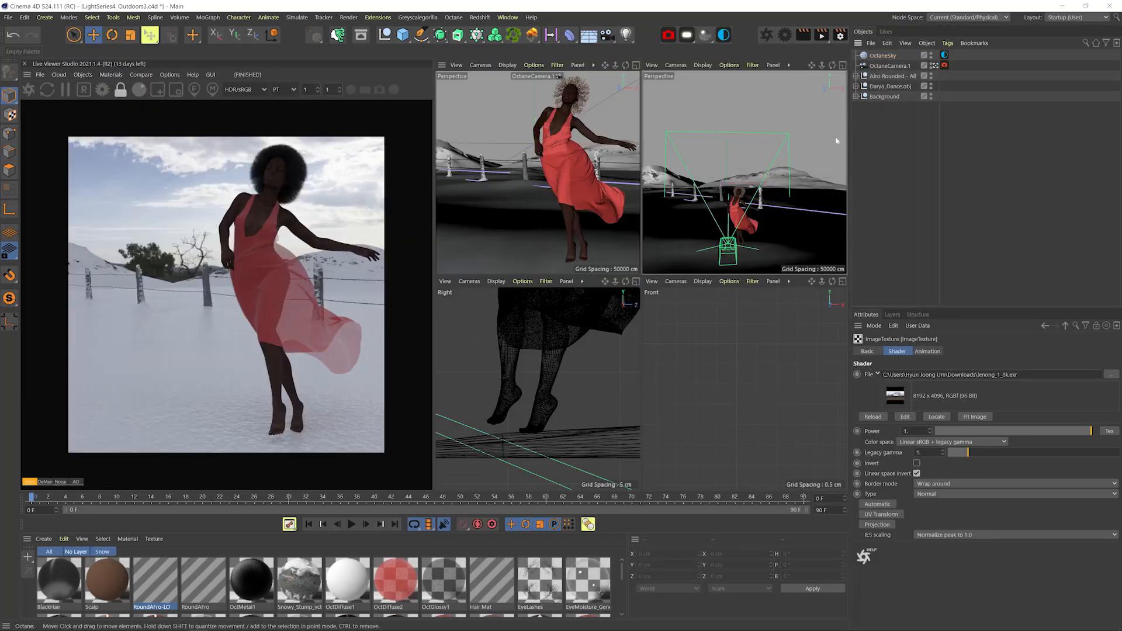
# Rotate the OctaneSky HDRI to a RotX of about 0.087 and a RotY of -0.014
pyautogui.keyDown('alt'); pyautogui.click(931, 56); pyautogui.keyUp('alt')
pyautogui.keyDown('alt'); pyautogui.click(932, 56); pyautogui.keyUp('alt')
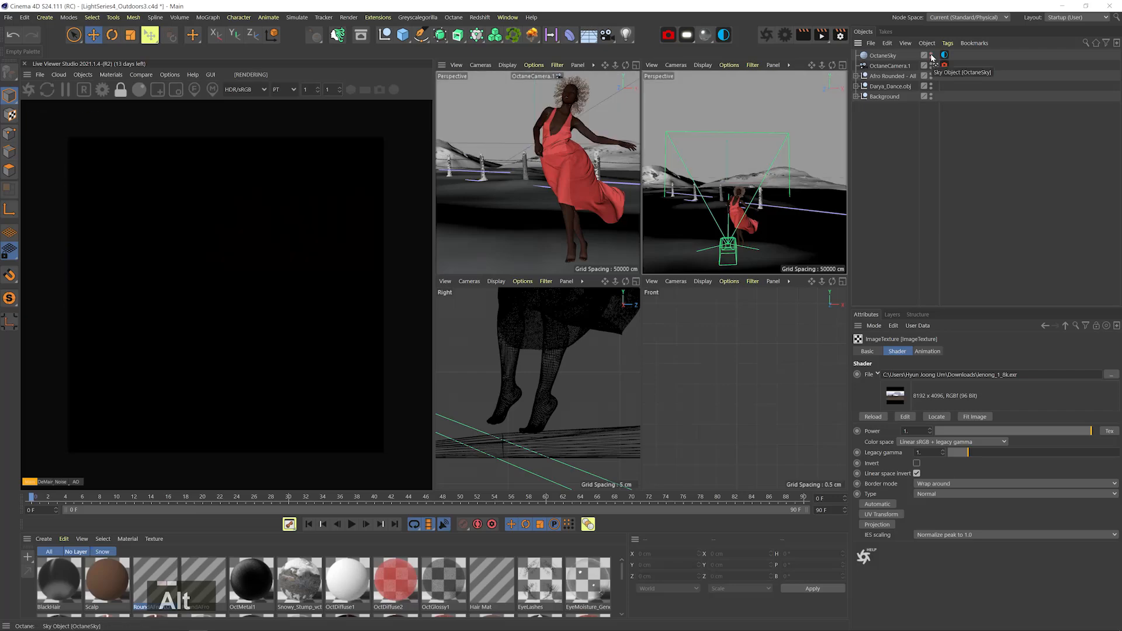
pyautogui.click(944, 55)
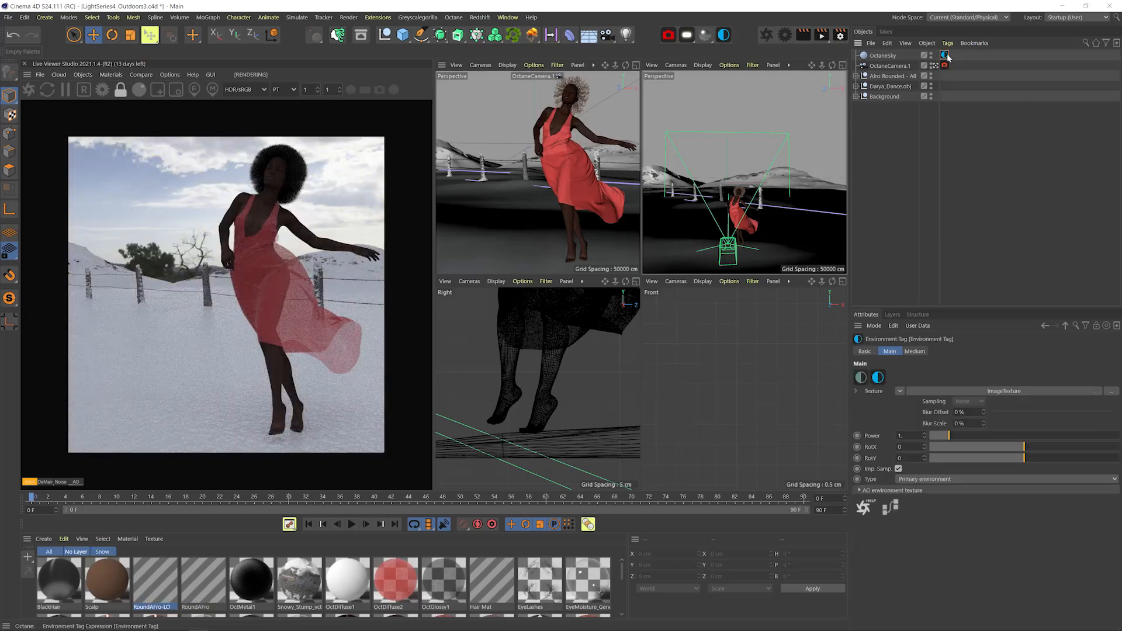
pyautogui.moveTo(1025, 447); pyautogui.dragTo(1033, 452)
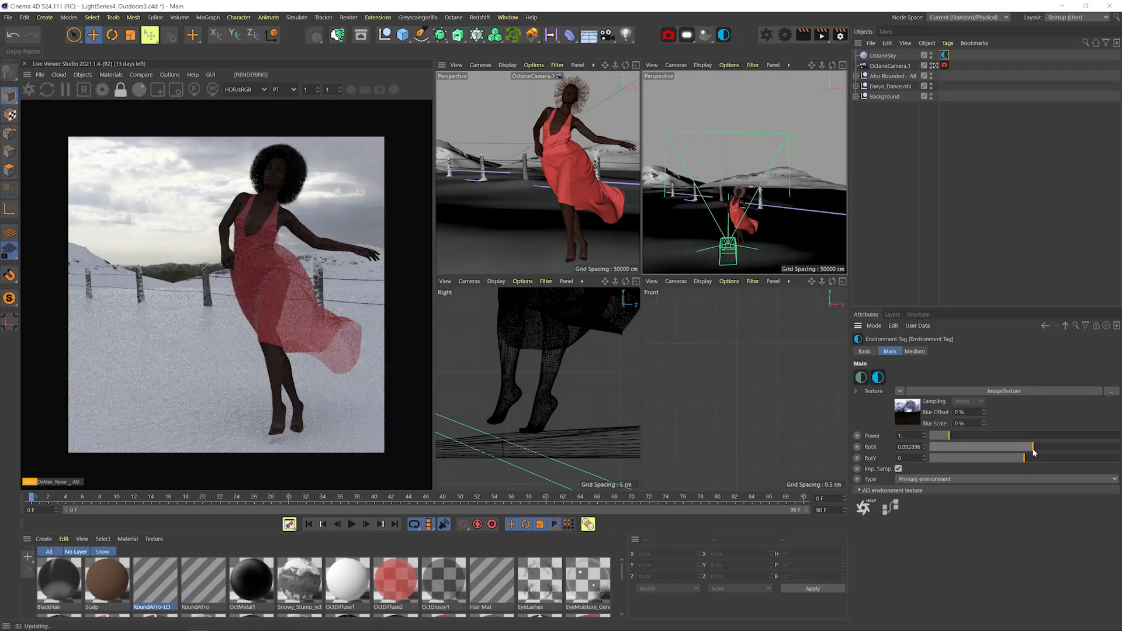
pyautogui.press('Down')
pyautogui.press('Down')
pyautogui.hotkey('alt', 'Up')
pyautogui.hotkey('alt', 'Up')
pyautogui.hotkey('alt', 'Up')
pyautogui.hotkey('alt', 'Up')
pyautogui.hotkey('alt', 'Up')
pyautogui.press('Return')
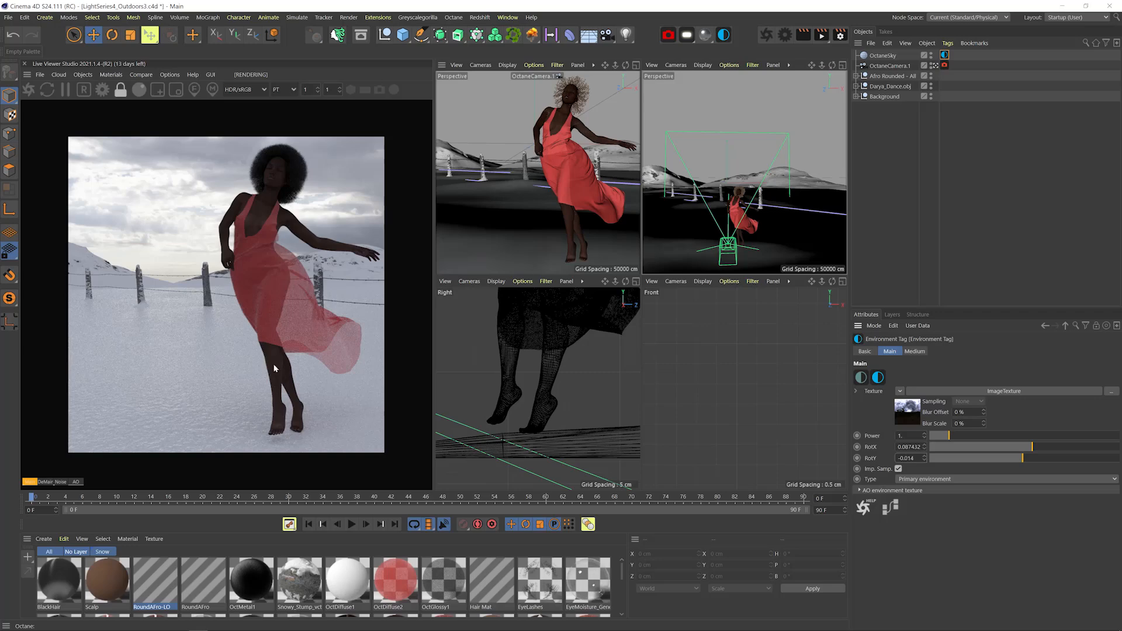
# Set the Snow material's vertex displacement subdivision level to 3
pyautogui.scroll(-3, 526, 585)
pyautogui.doubleClick(251, 585)
pyautogui.moveTo(353, 242); pyautogui.dragTo(617, 225)
pyautogui.click(545, 476)
pyautogui.click(771, 264)
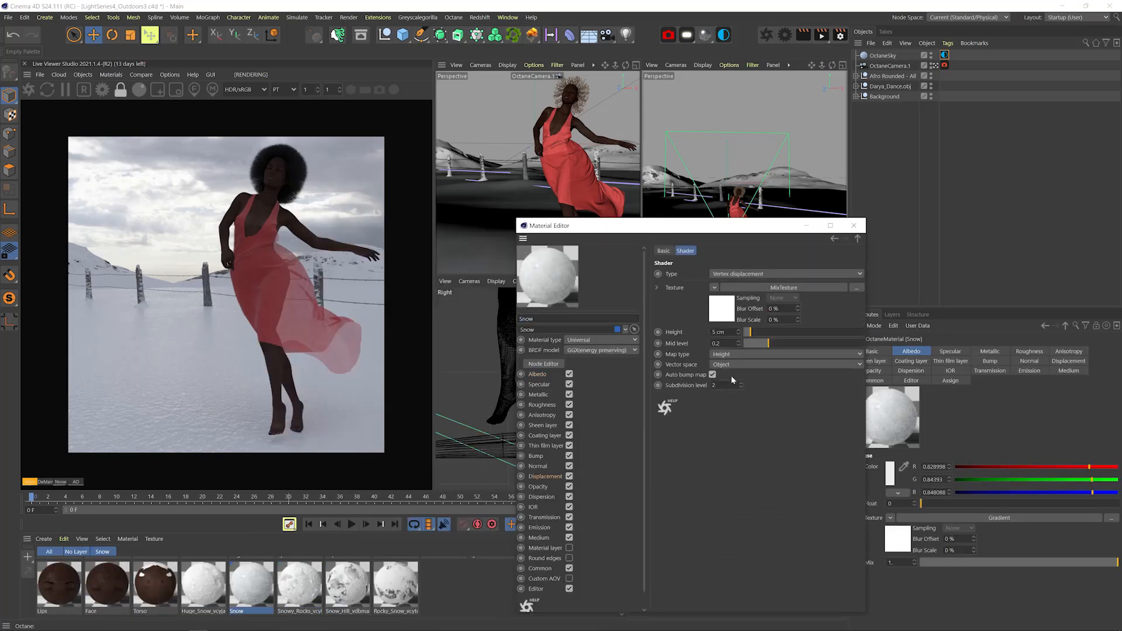
pyautogui.write('3')
pyautogui.press('Return')
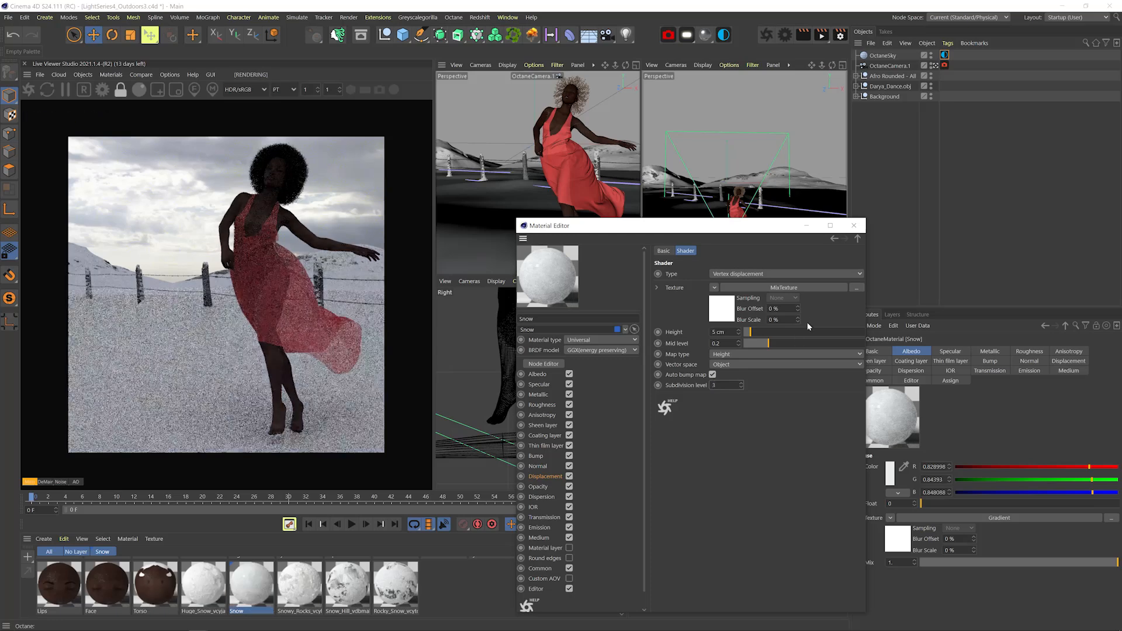
pyautogui.click(862, 232)
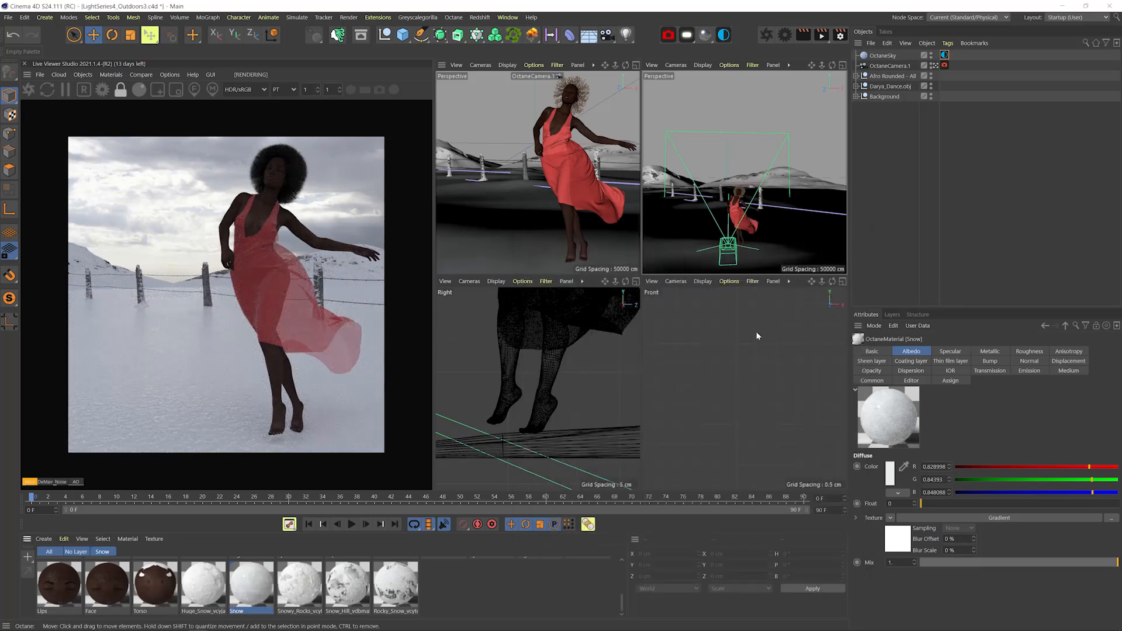
# Add an Octane daylight and rotate it to about H 229.9°, P -36.6° and B -23.1°
pyautogui.click(687, 35)
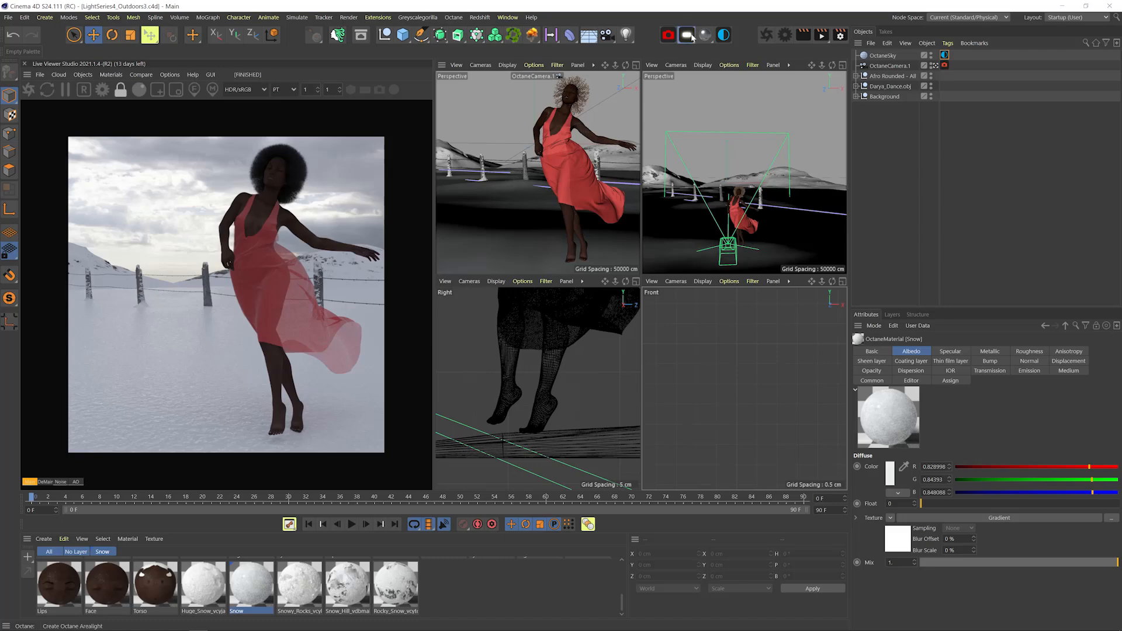
pyautogui.press('r')
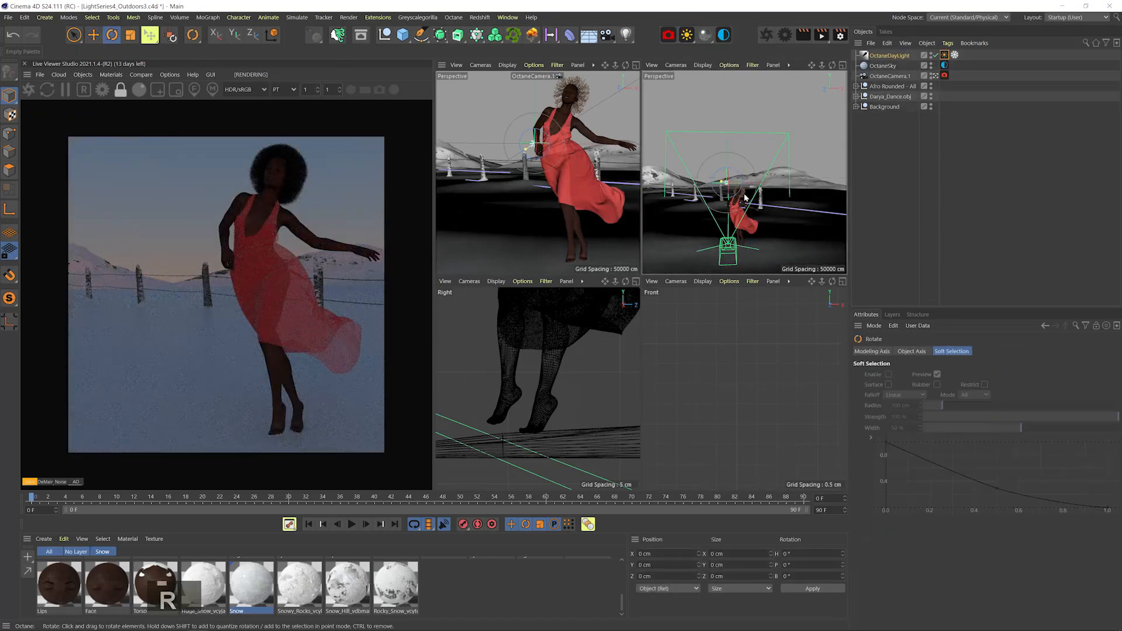
pyautogui.press('o')
pyautogui.moveTo(734, 161)
pyautogui.mouseDown()
pyautogui.moveTo(741, 170)
pyautogui.moveTo(734, 164)
pyautogui.mouseUp()
pyautogui.keyDown('alt'); pyautogui.moveTo(734, 164); pyautogui.dragTo(768, 111, button='middle'); pyautogui.keyUp('alt')
pyautogui.press('w')
pyautogui.moveTo(761, 114); pyautogui.dragTo(770, 115)
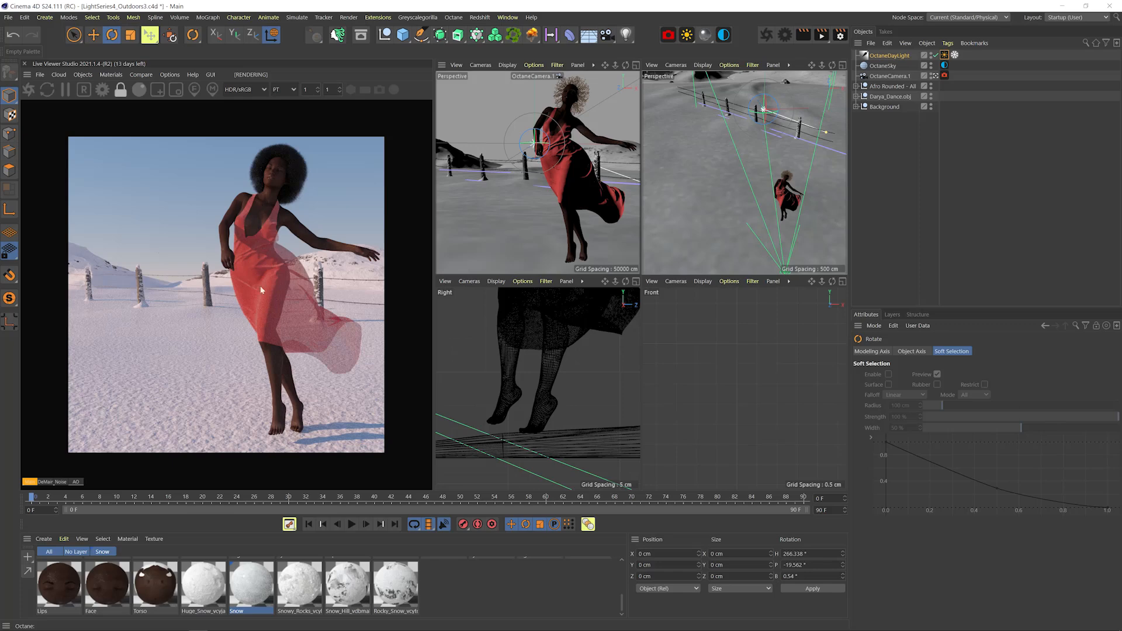
pyautogui.moveTo(766, 115); pyautogui.dragTo(755, 113)
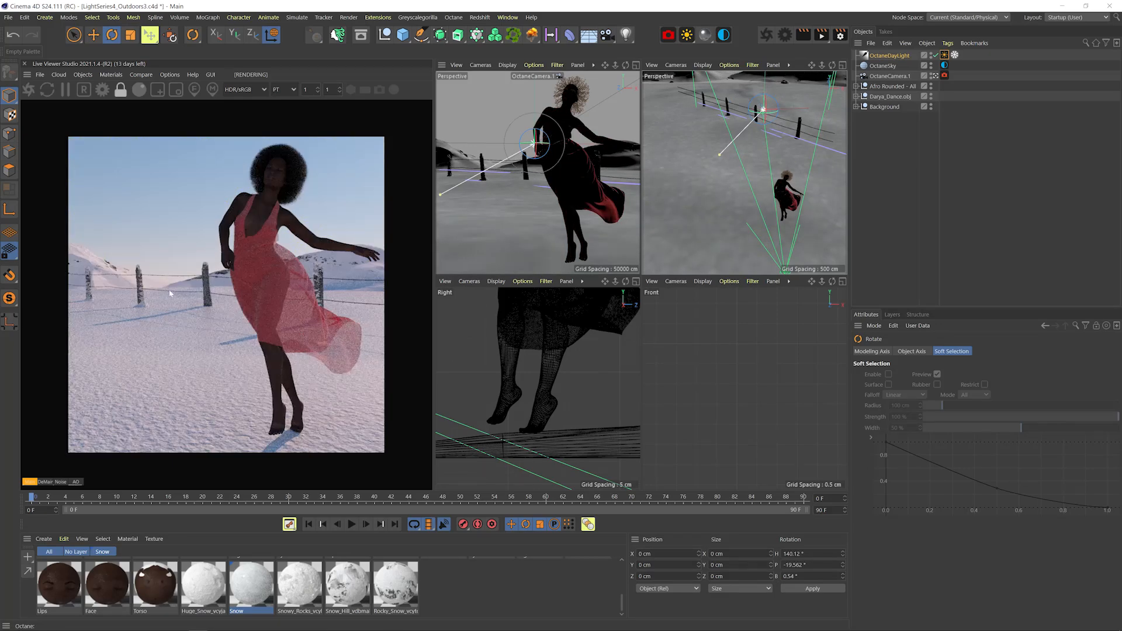
pyautogui.moveTo(764, 113); pyautogui.dragTo(783, 119)
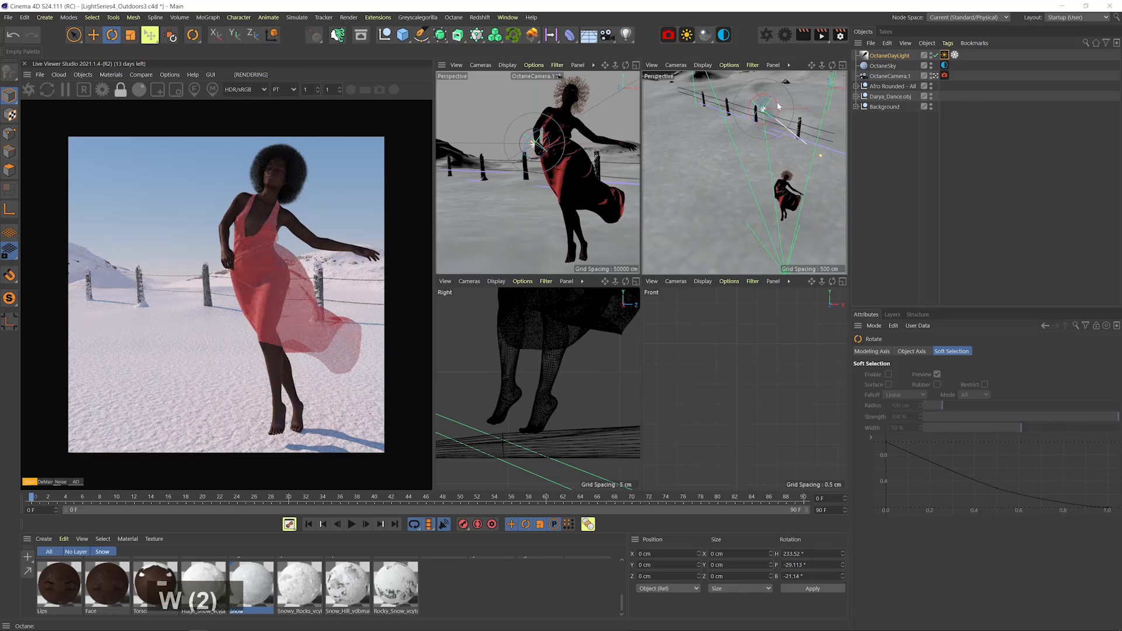
pyautogui.moveTo(771, 112); pyautogui.dragTo(779, 107)
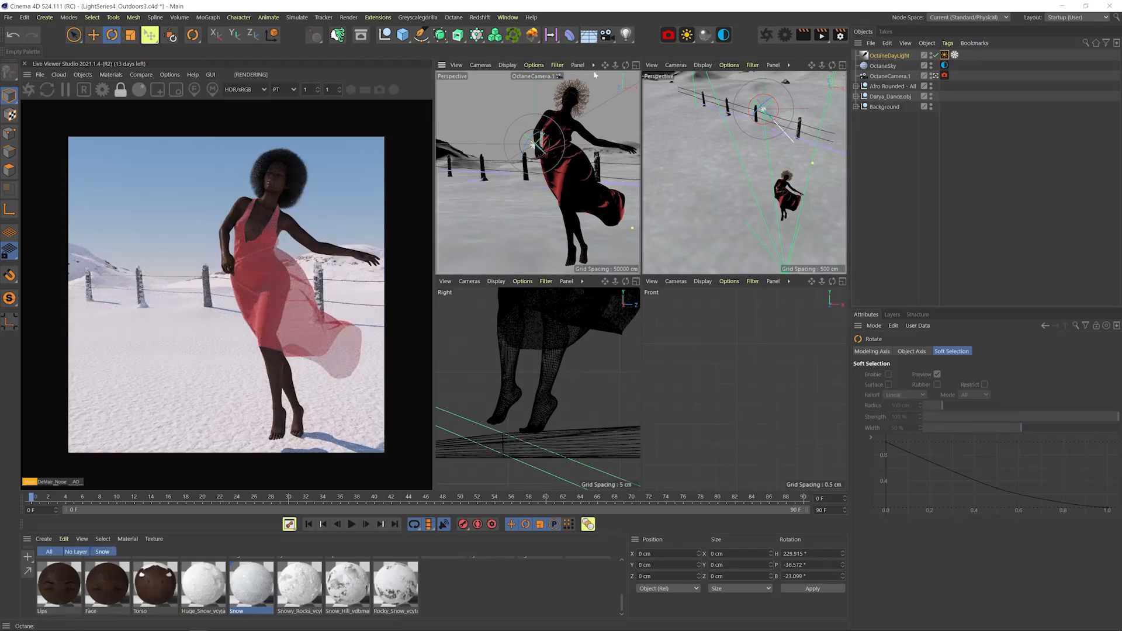
# Enable mixing the sky texture on the daylight, raise its sky turbidity to about 3.24 and save
pyautogui.click(944, 54)
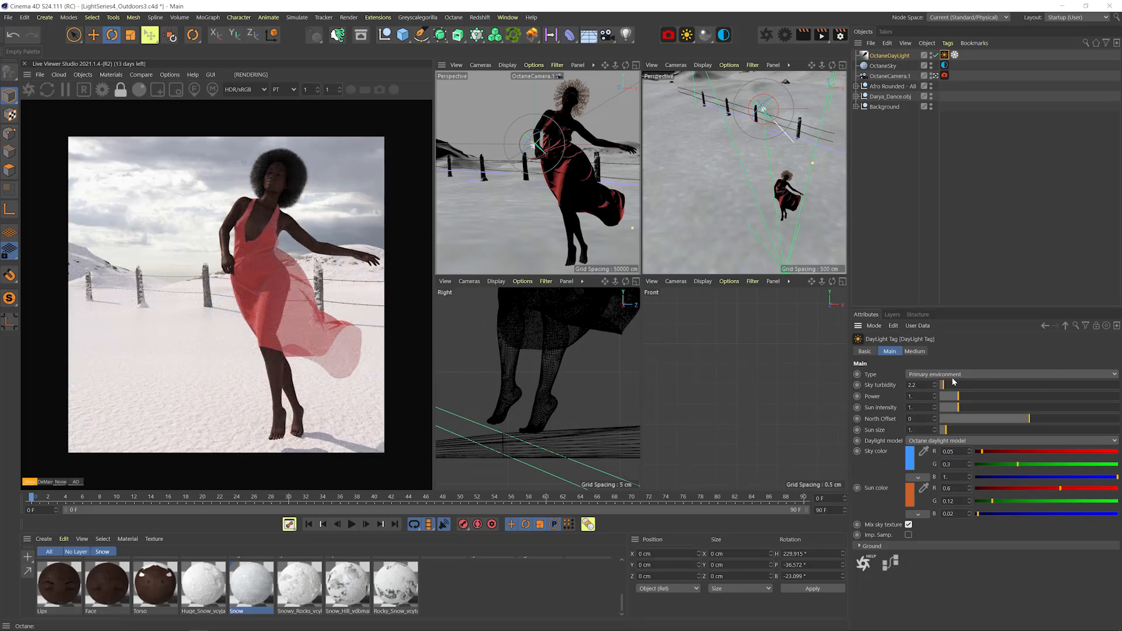
pyautogui.moveTo(942, 385); pyautogui.dragTo(958, 385)
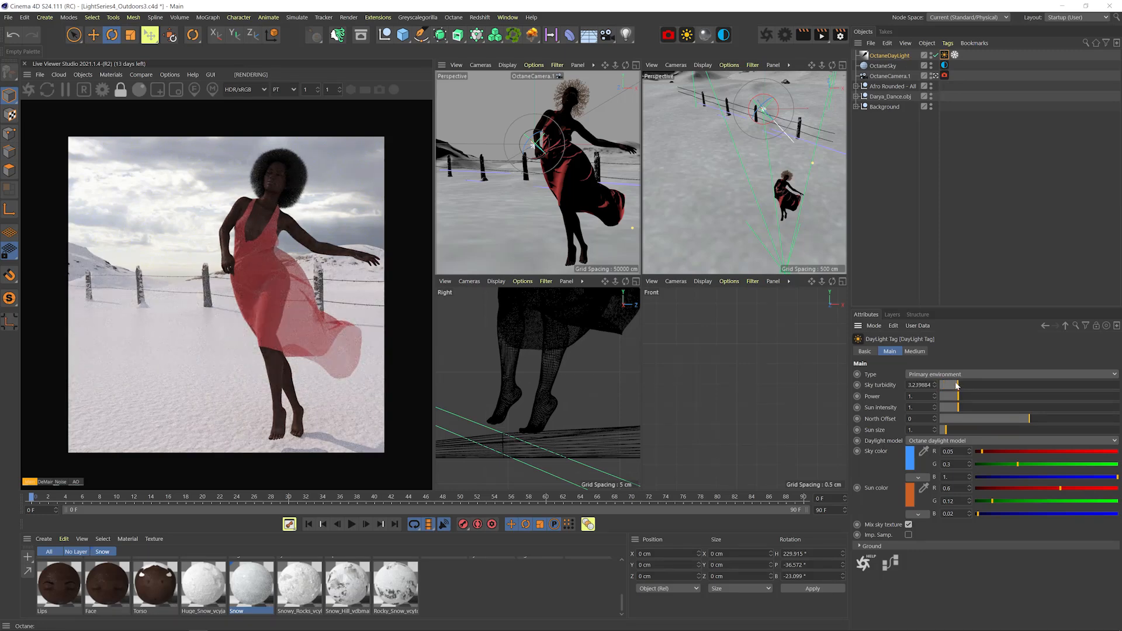
pyautogui.hotkey('ctrl', 's')
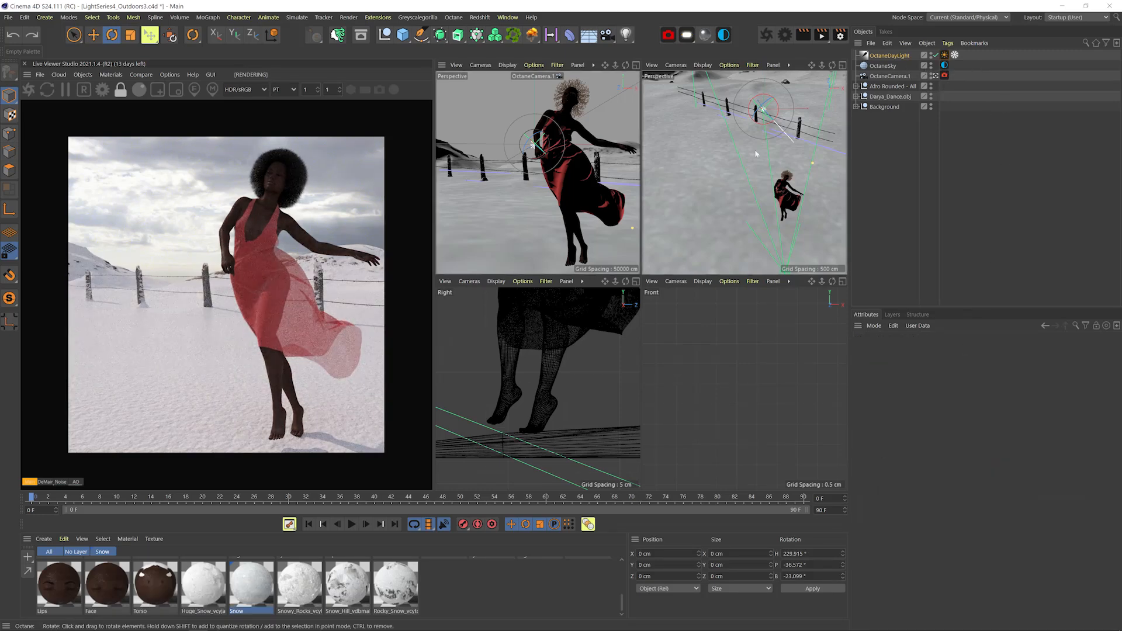
# Add a 400 × 400 cm plane and stand it upright beside the woman, rotated to about P 93.4° and B 37.4°
pyautogui.press('e')
pyautogui.press('3')
pyautogui.moveTo(755, 103); pyautogui.dragTo(704, 128)
pyautogui.press('r')
pyautogui.moveTo(742, 164)
pyautogui.mouseDown()
pyautogui.moveTo(777, 211)
pyautogui.moveTo(744, 142)
pyautogui.mouseUp()
pyautogui.press('e')
pyautogui.moveTo(751, 157); pyautogui.dragTo(769, 166)
pyautogui.scroll(5, 174, 580)
# Apply the OctDiffuse1 material to the plane, shift the plane slightly to about X 60.8 cm, and save
pyautogui.click(343, 589)
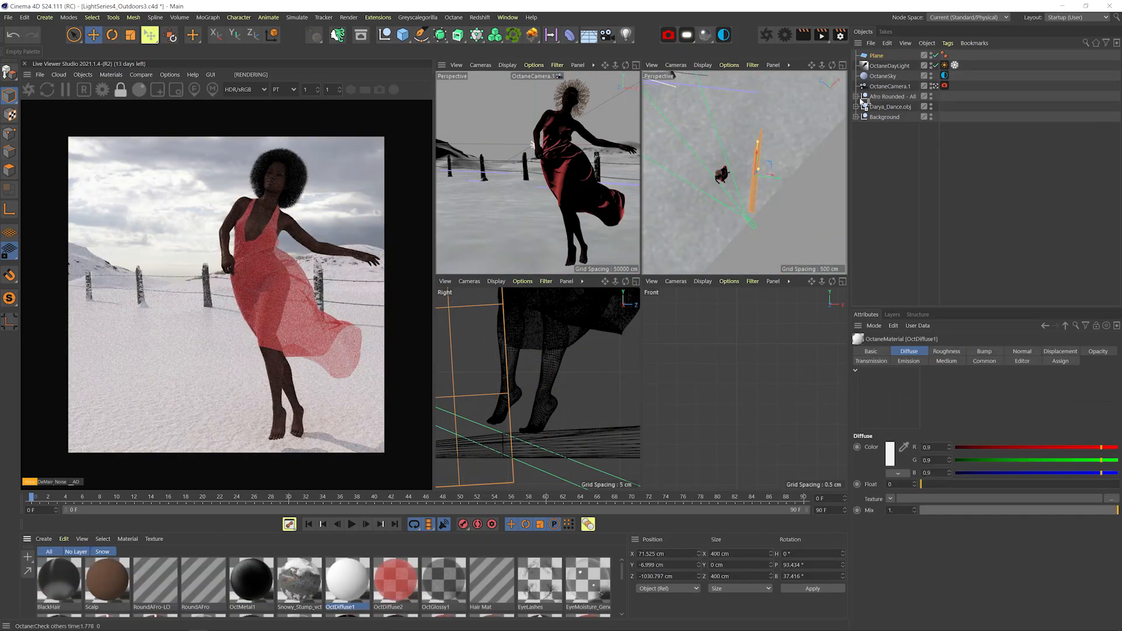
pyautogui.moveTo(869, 110); pyautogui.dragTo(869, 58)
pyautogui.moveTo(768, 178); pyautogui.dragTo(764, 178)
pyautogui.hotkey('ctrl', 's')
# Store the current render and compare it against the scene with the plane switched off and on
pyautogui.click(141, 75)
pyautogui.click(142, 88)
pyautogui.click(936, 56)
pyautogui.moveTo(188, 257)
pyautogui.mouseDown()
pyautogui.moveTo(297, 254)
pyautogui.moveTo(160, 248)
pyautogui.moveTo(326, 249)
pyautogui.moveTo(128, 241)
pyautogui.moveTo(357, 245)
pyautogui.moveTo(174, 246)
pyautogui.mouseUp()
# Add an Octane area light named Front Light, placed at about X -365 cm, Z -904 cm and turned to about H -87°
pyautogui.click(688, 37)
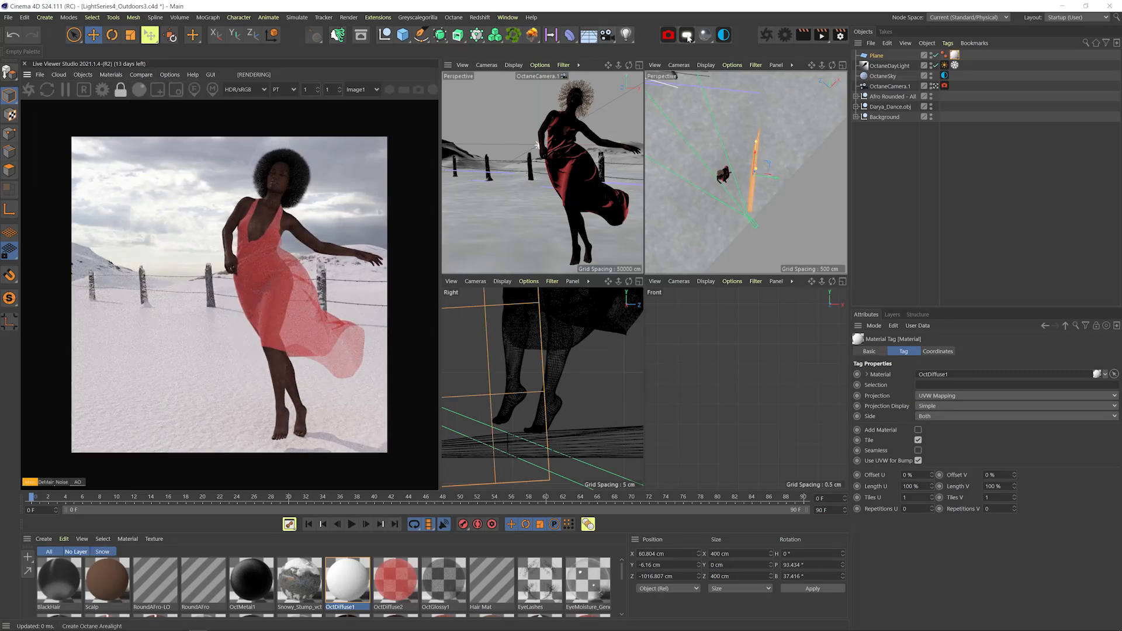
pyautogui.click(688, 37)
pyautogui.keyDown('alt'); pyautogui.moveTo(725, 173); pyautogui.dragTo(797, 220, button='middle'); pyautogui.keyUp('alt')
pyautogui.moveTo(690, 89); pyautogui.dragTo(778, 268)
pyautogui.keyDown('alt'); pyautogui.moveTo(778, 267); pyautogui.dragTo(757, 203, button='middle'); pyautogui.keyUp('alt')
pyautogui.press('r')
pyautogui.moveTo(771, 205); pyautogui.dragTo(760, 229)
pyautogui.press('e')
pyautogui.press('3')
pyautogui.moveTo(760, 229); pyautogui.dragTo(777, 210)
pyautogui.hotkey('ctrl', 's')
pyautogui.press('3')
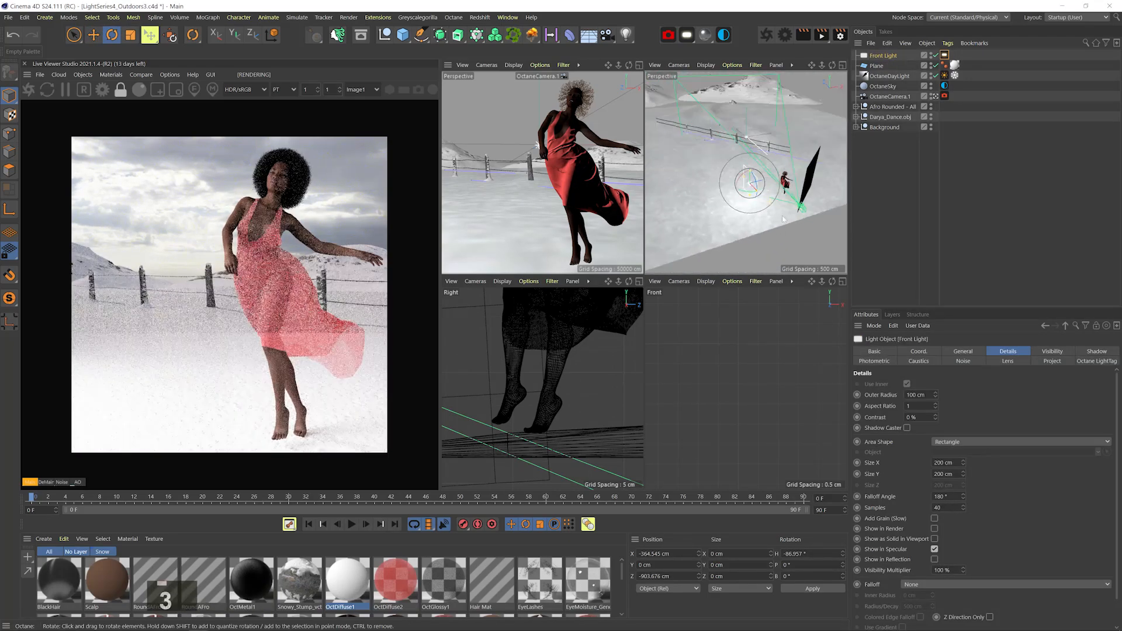
# Tilt the Front Light down to a pitch of about -29.7° and raise it to about Y 134 cm
pyautogui.press('3')
pyautogui.moveTo(784, 220); pyautogui.dragTo(746, 198)
pyautogui.press('e')
pyautogui.press('r')
pyautogui.press('3')
pyautogui.moveTo(746, 198); pyautogui.dragTo(809, 173)
pyautogui.press('3')
pyautogui.press('e')
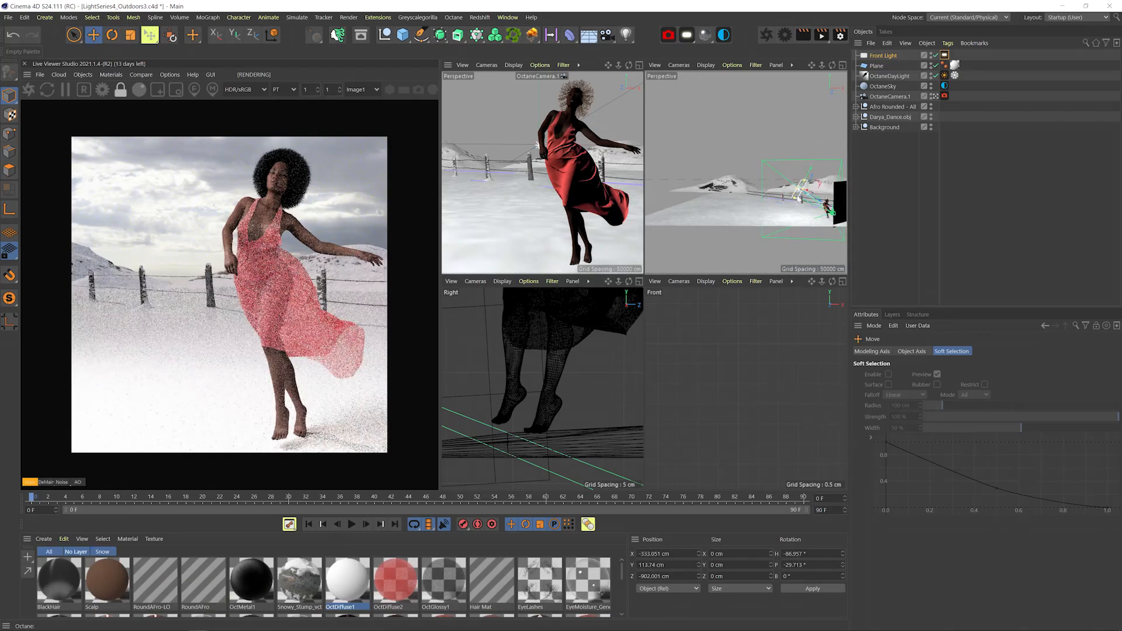
# Set the Front Light's power to about 86.5 and its temperature to 5500
pyautogui.click(945, 55)
pyautogui.moveTo(1040, 387); pyautogui.dragTo(1078, 377)
pyautogui.doubleClick(937, 387)
pyautogui.write('5500')
pyautogui.press('Return')
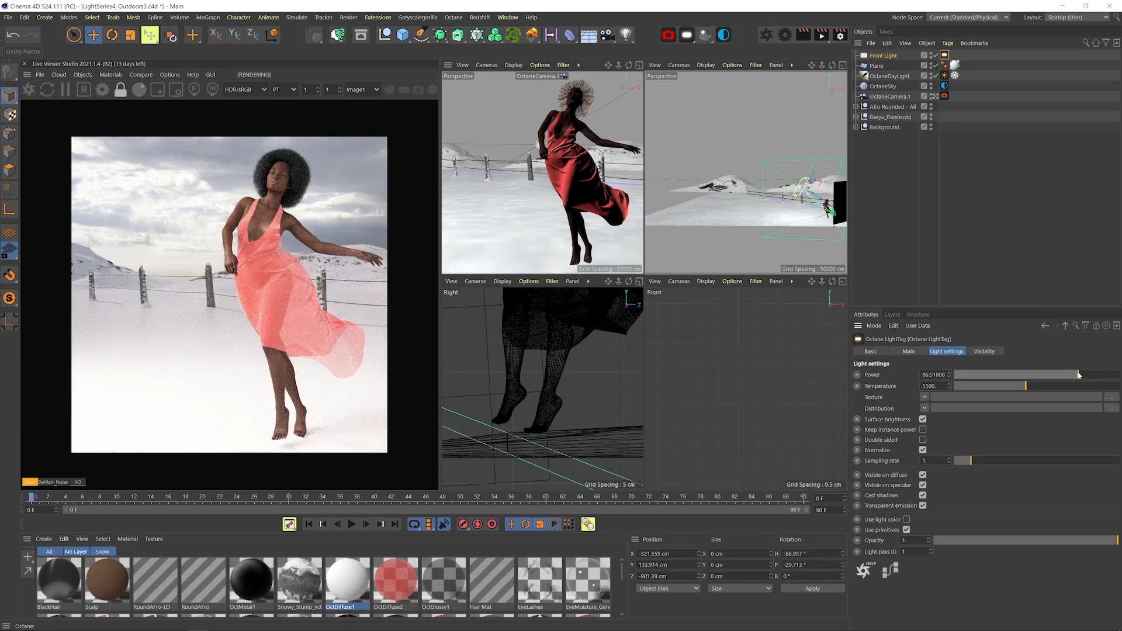
# Duplicate the Front Light and place the copy behind the woman at about X 62 cm, Y 95 cm, Z -720 cm, with H about -223°
pyautogui.press('1')
pyautogui.press('3')
pyautogui.moveTo(809, 205); pyautogui.dragTo(763, 159)
pyautogui.press('1')
pyautogui.press('2')
pyautogui.press('3')
pyautogui.press('w')
pyautogui.press('r')
pyautogui.press('w')
pyautogui.press('e')
# Rename the duplicated light as Rim Light
pyautogui.doubleClick(885, 55)
pyautogui.write('Rim Ligjt')
pyautogui.press('Return')
pyautogui.doubleClick(882, 55)
pyautogui.click(891, 55)
pyautogui.press('BackSpace')
pyautogui.write('h')
pyautogui.press('Return')
# Move the Rim Light to about X 75 cm, Y 73 cm, Z -714 cm and set its pitch to about -18.6°
pyautogui.click(957, 443)
pyautogui.click(958, 454)
pyautogui.click(944, 55)
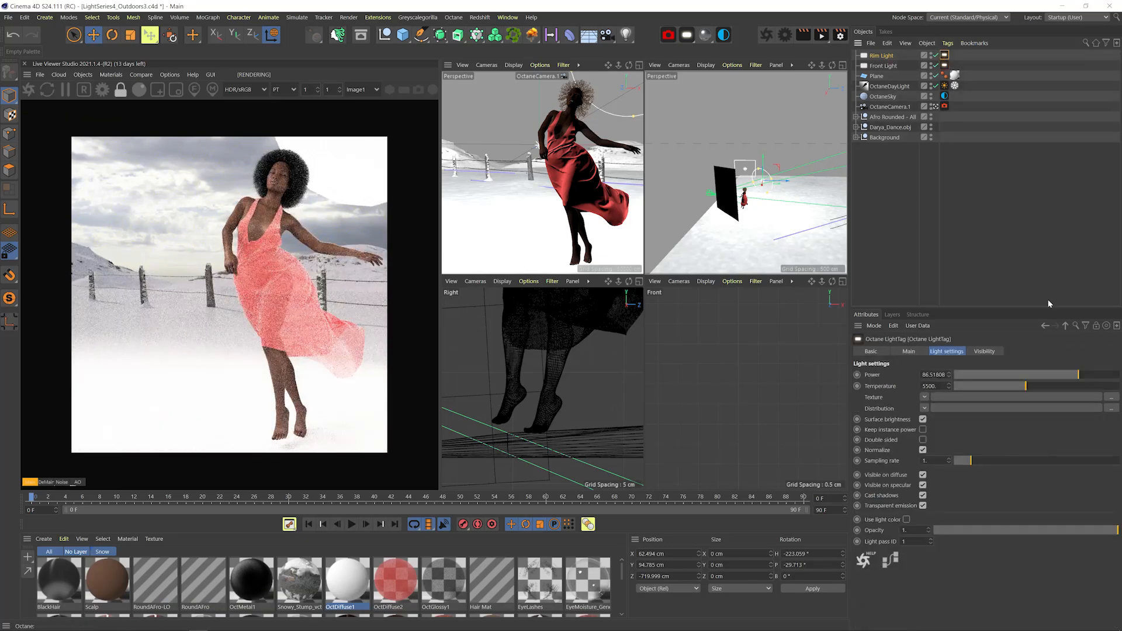
pyautogui.press('e')
pyautogui.moveTo(763, 163)
pyautogui.mouseDown()
pyautogui.moveTo(787, 161)
pyautogui.moveTo(776, 151)
pyautogui.moveTo(773, 164)
pyautogui.moveTo(750, 165)
pyautogui.mouseUp()
pyautogui.press('2')
pyautogui.press('w')
pyautogui.press('3')
pyautogui.press('r')
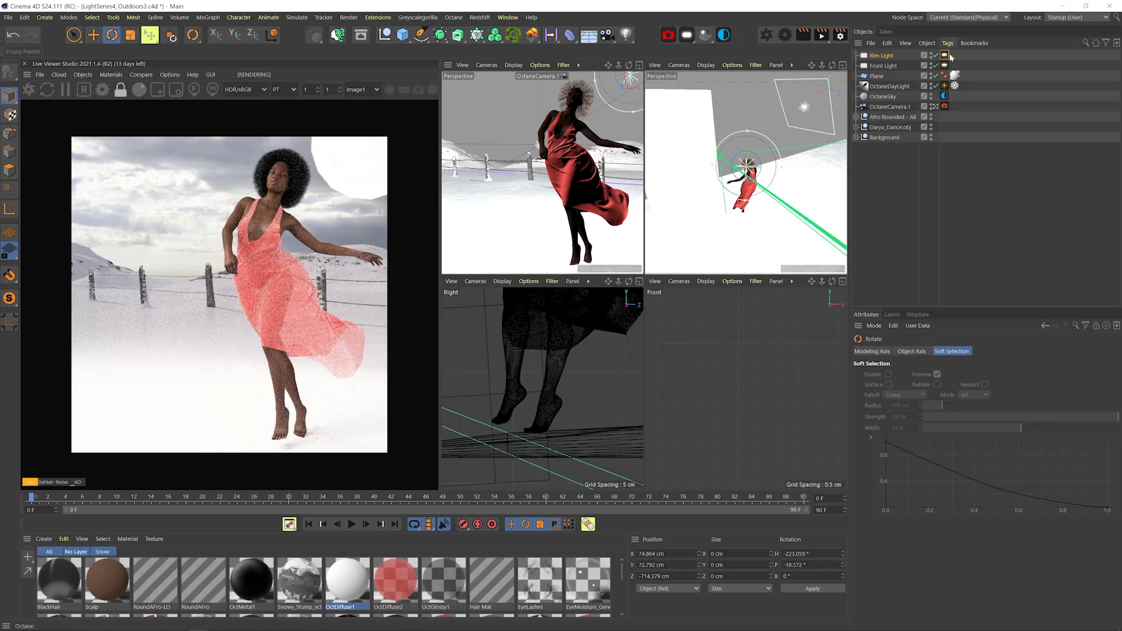
# Set the Rim Light's opacity to 0 and move it to about X 92 cm, Y 73 cm, Z -730 cm
pyautogui.click(945, 55)
pyautogui.moveTo(1020, 530); pyautogui.dragTo(917, 531)
pyautogui.press('3')
pyautogui.moveTo(742, 187); pyautogui.dragTo(767, 202)
pyautogui.press('e')
pyautogui.moveTo(770, 200); pyautogui.dragTo(761, 199)
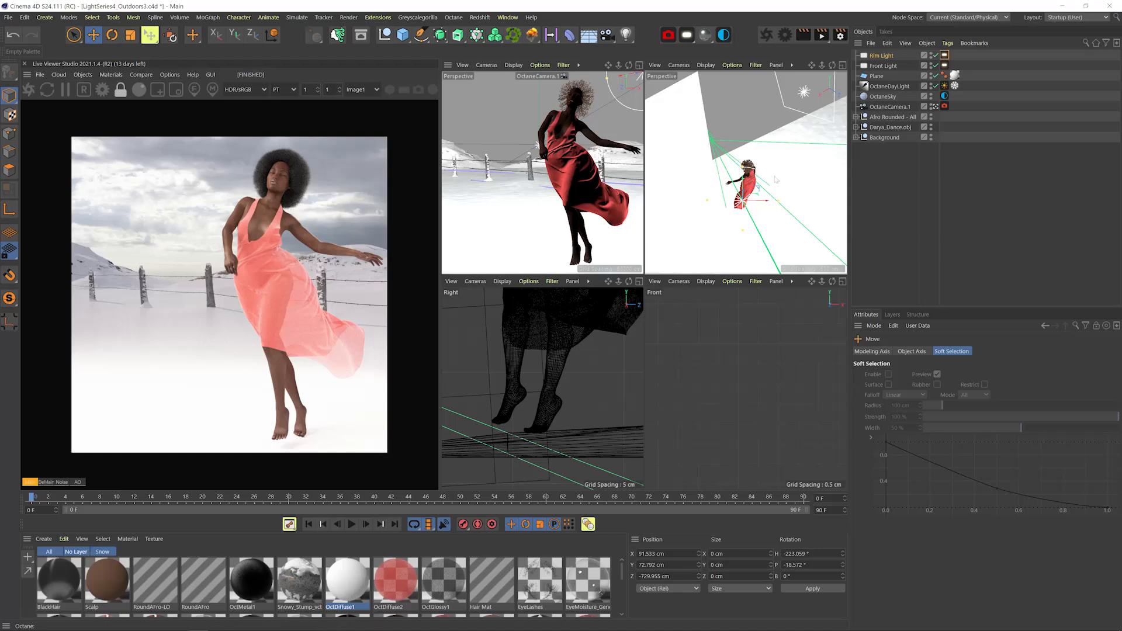
# Disable the bounce plane in the scene
pyautogui.keyDown('alt'); pyautogui.moveTo(704, 207); pyautogui.dragTo(746, 187); pyautogui.keyUp('alt')
pyautogui.click(742, 154)
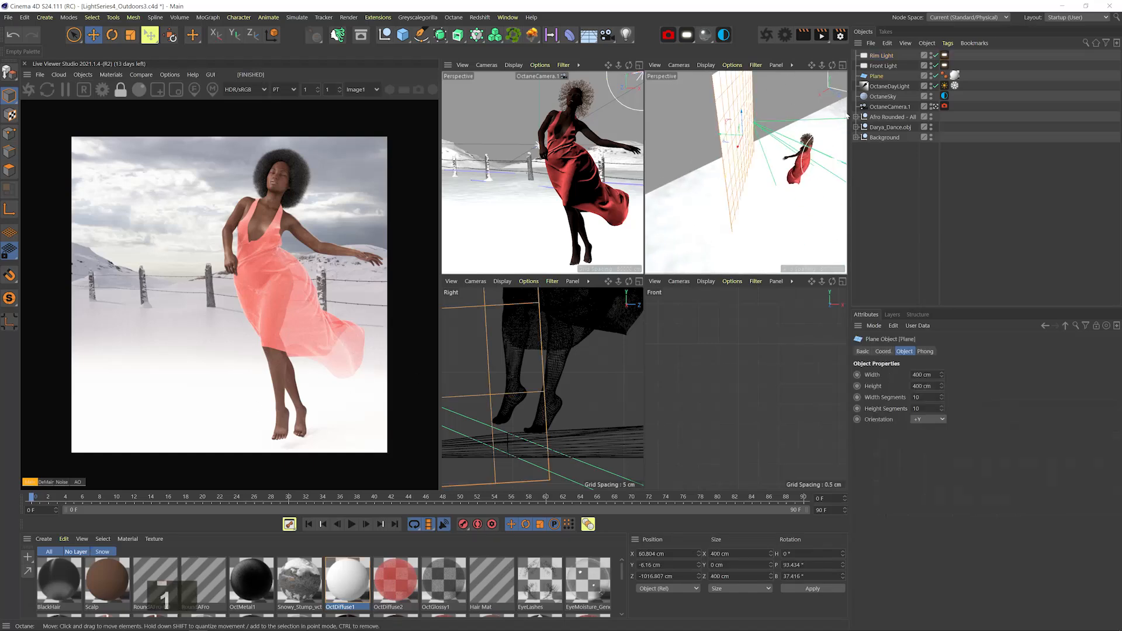
pyautogui.click(936, 76)
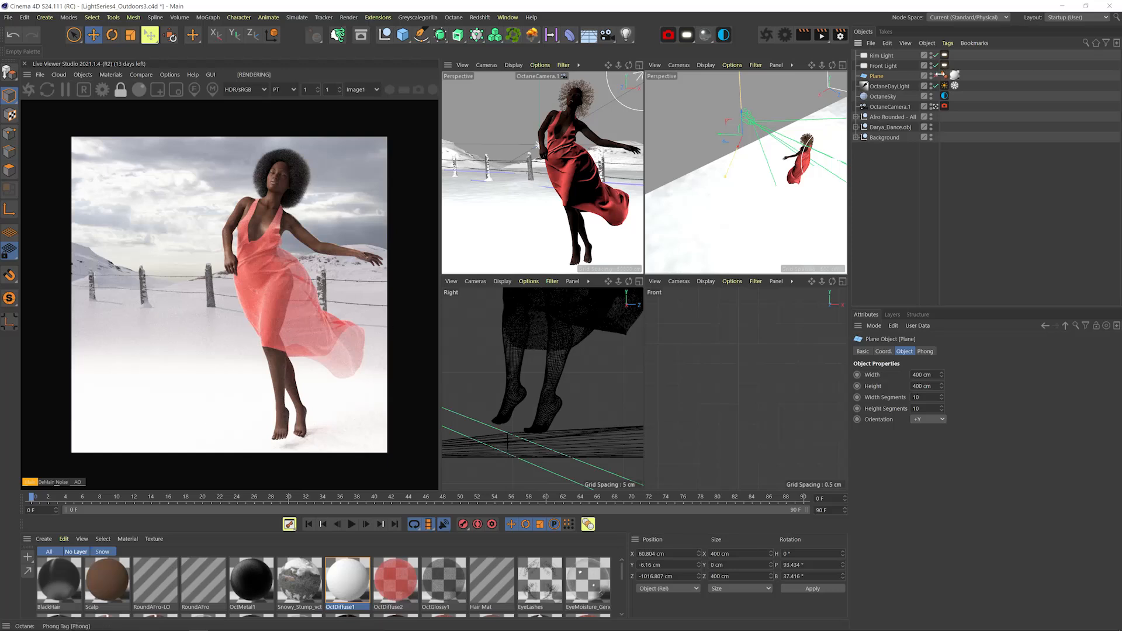
# Assign light pass ID 2 to the Rim and Front Lights and exclude pass 2 on the Background's ground plane with an Octane object tag
pyautogui.click(945, 55)
pyautogui.keyDown('shift'); pyautogui.click(944, 65); pyautogui.keyUp('shift')
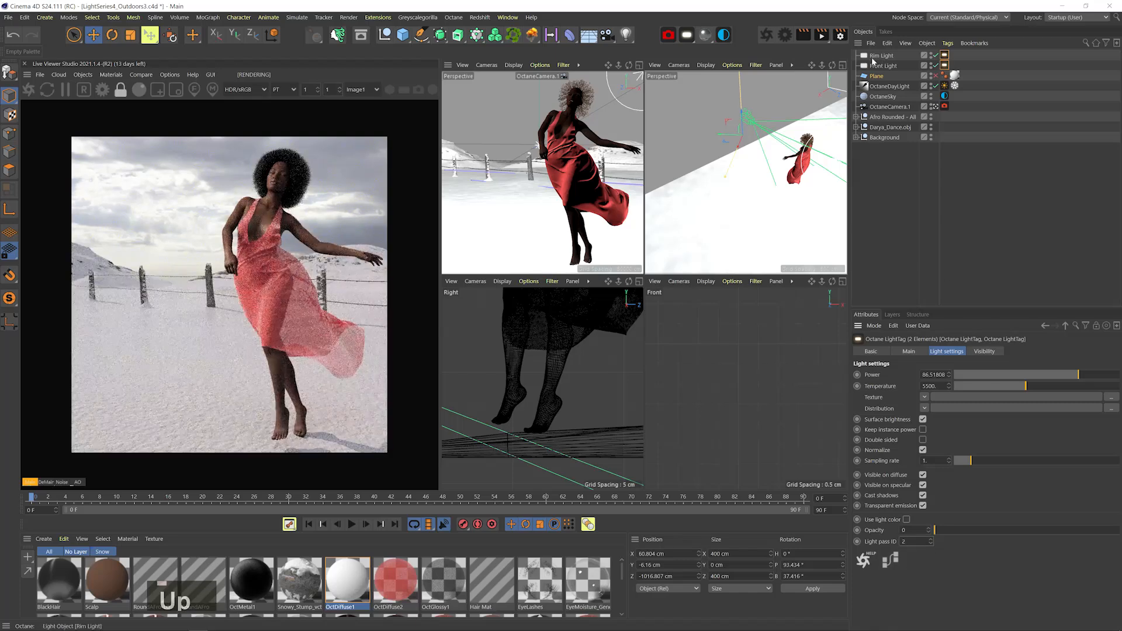
pyautogui.click(857, 138)
pyautogui.click(857, 138)
pyautogui.click(719, 212)
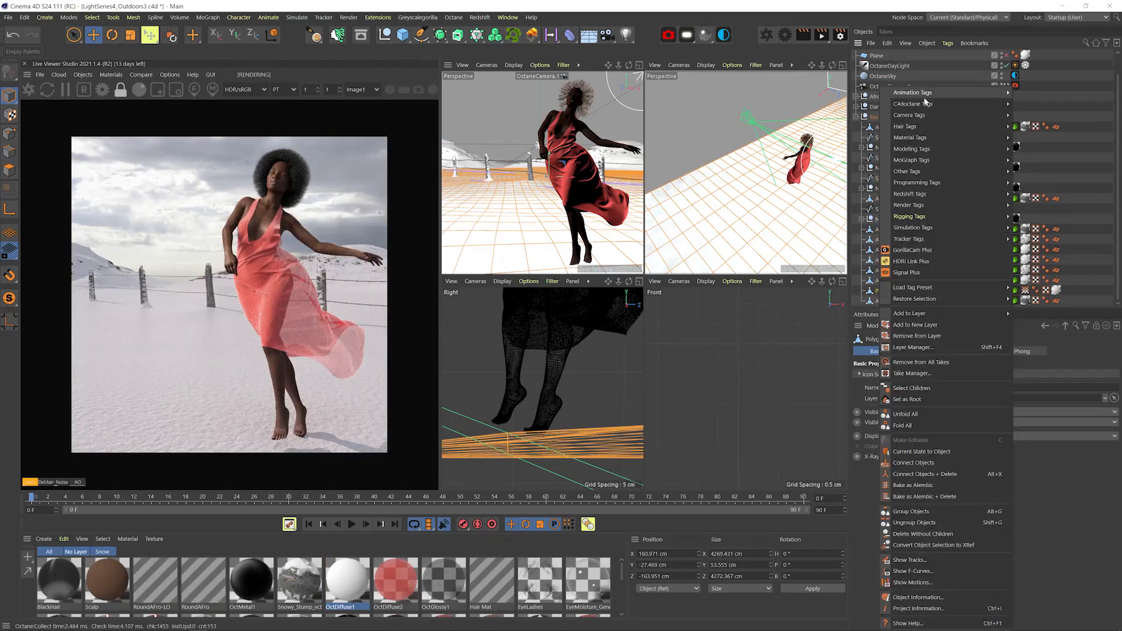
pyautogui.click(1044, 138)
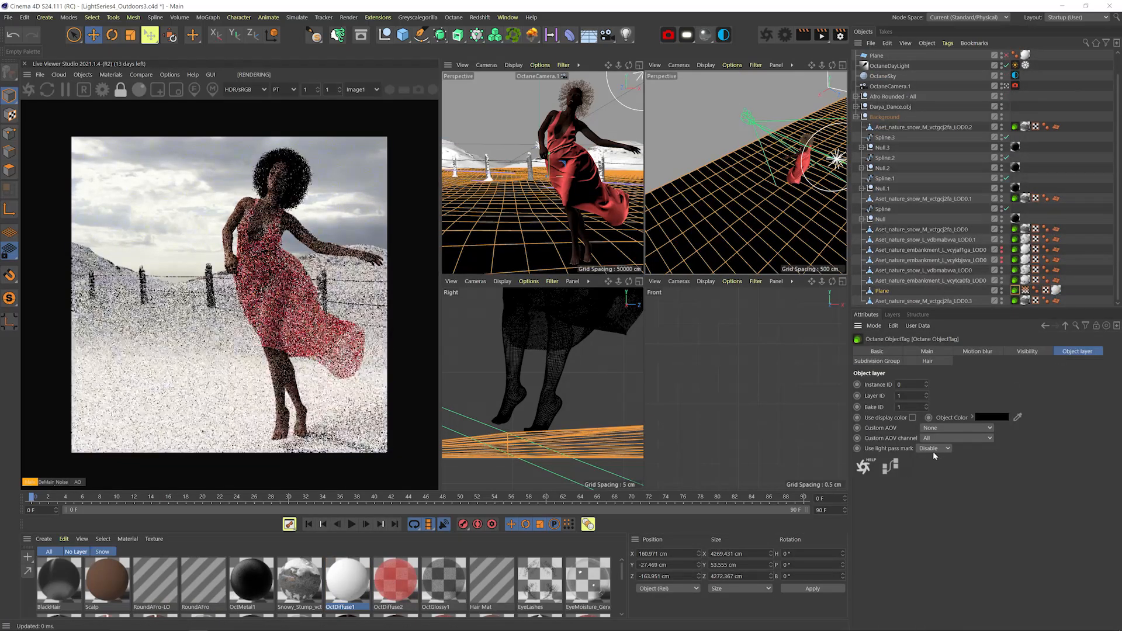
pyautogui.click(929, 471)
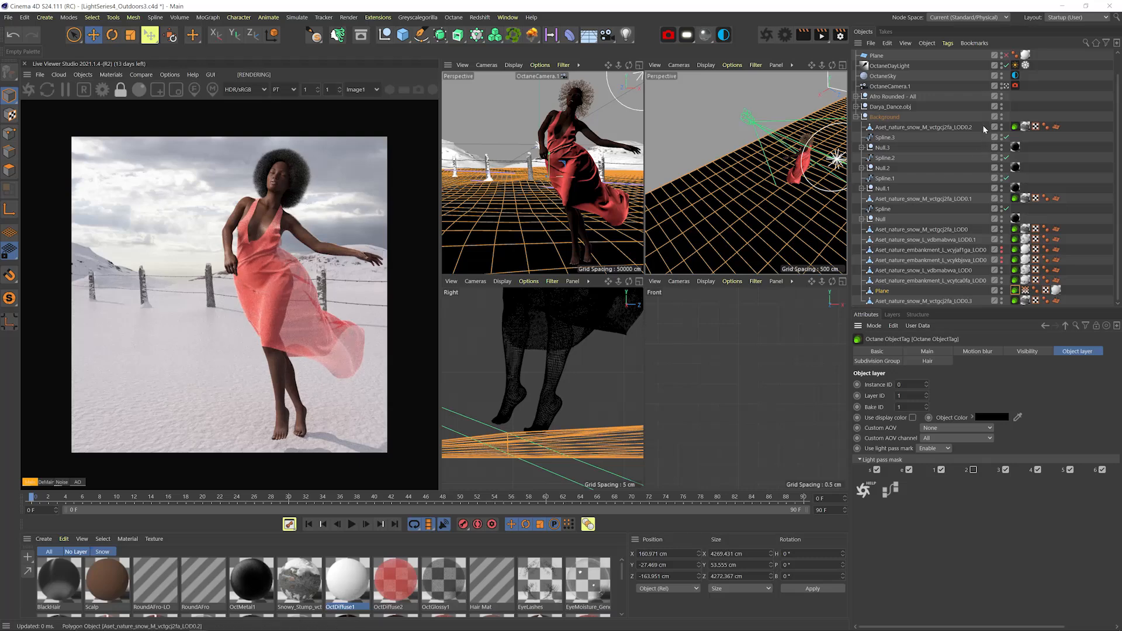
pyautogui.click(857, 116)
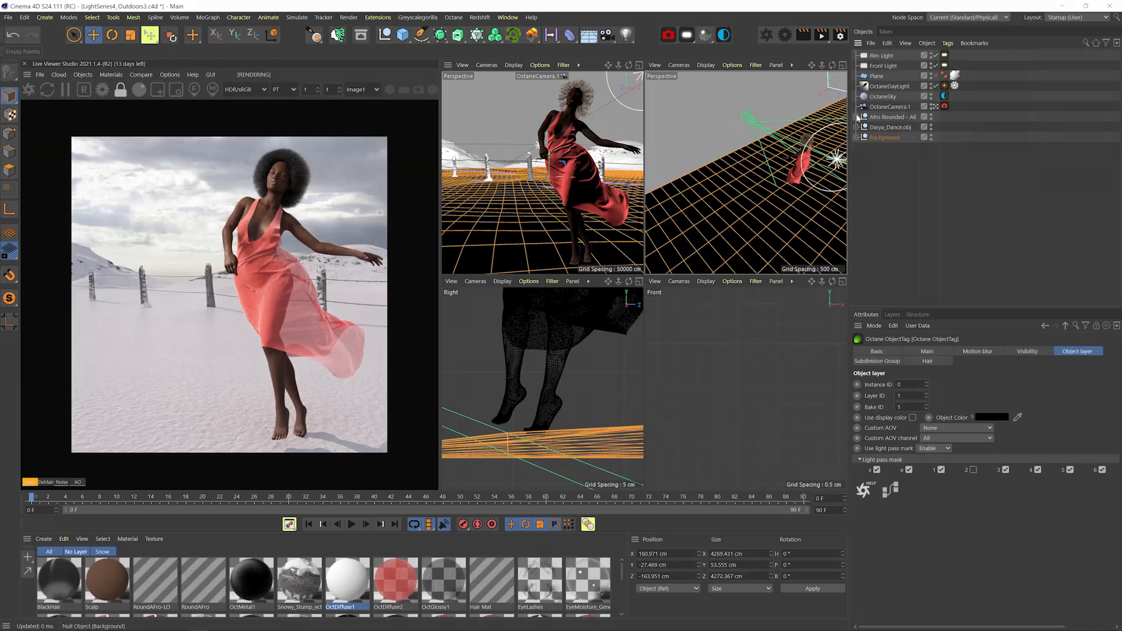
# Re-enable the bounce plane and move it to about X 196 cm, Y -17 cm, Z -1183 cm
pyautogui.click(881, 56)
pyautogui.press('3')
pyautogui.moveTo(803, 126); pyautogui.dragTo(801, 99)
pyautogui.press('1')
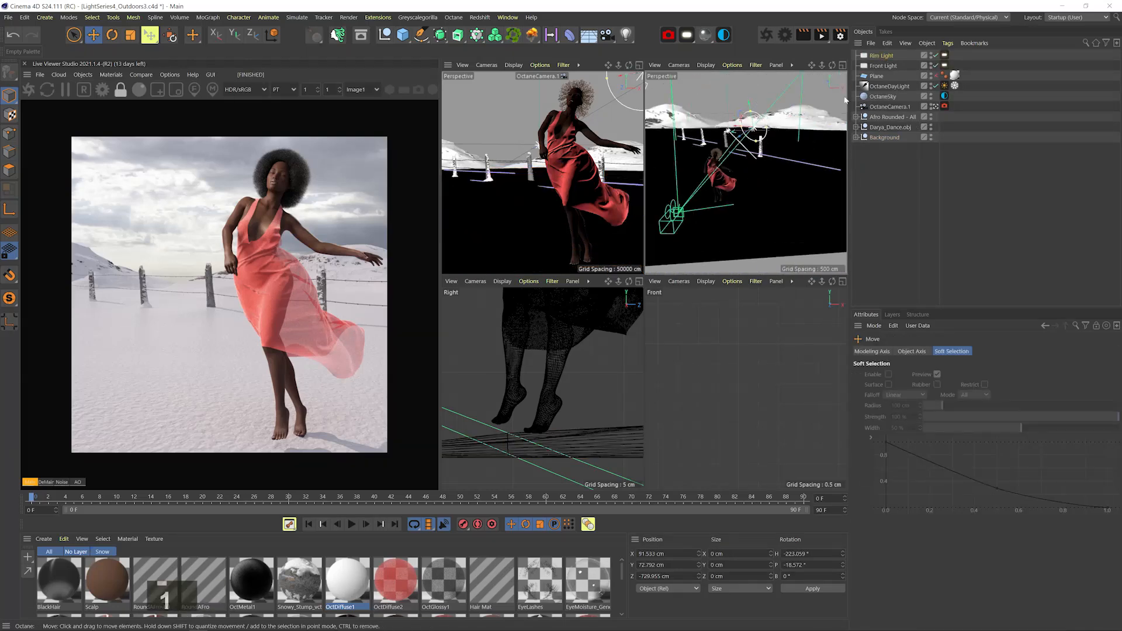
pyautogui.click(936, 76)
pyautogui.click(746, 167)
pyautogui.press('3')
pyautogui.moveTo(746, 168); pyautogui.dragTo(804, 179)
pyautogui.press('1')
pyautogui.moveTo(804, 178); pyautogui.dragTo(778, 162)
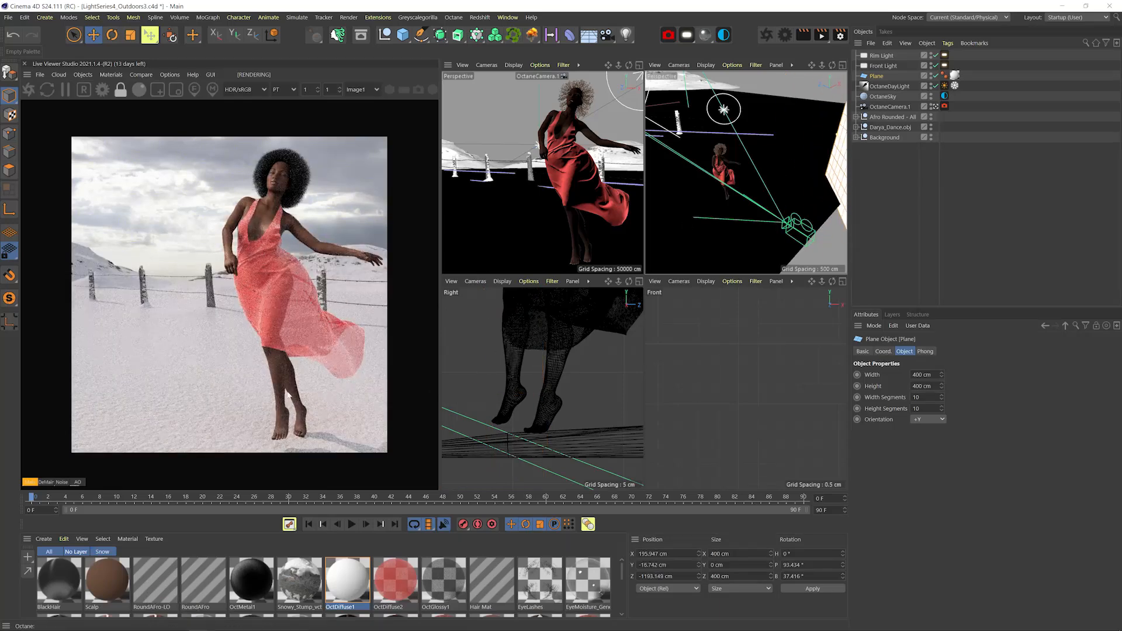
# Store the render for A/B comparison and move the bounce plane to about X 77 cm, Y -7 cm, Z -1038 cm
pyautogui.click(138, 89)
pyautogui.click(141, 74)
pyautogui.click(146, 98)
pyautogui.press('3')
pyautogui.moveTo(784, 166); pyautogui.dragTo(739, 172)
pyautogui.moveTo(821, 166); pyautogui.dragTo(756, 162)
pyautogui.moveTo(208, 280); pyautogui.dragTo(275, 250)
# Compare the render with the bounce plane disabled and enabled in the A/B split, and turn the comparison off
pyautogui.click(934, 74)
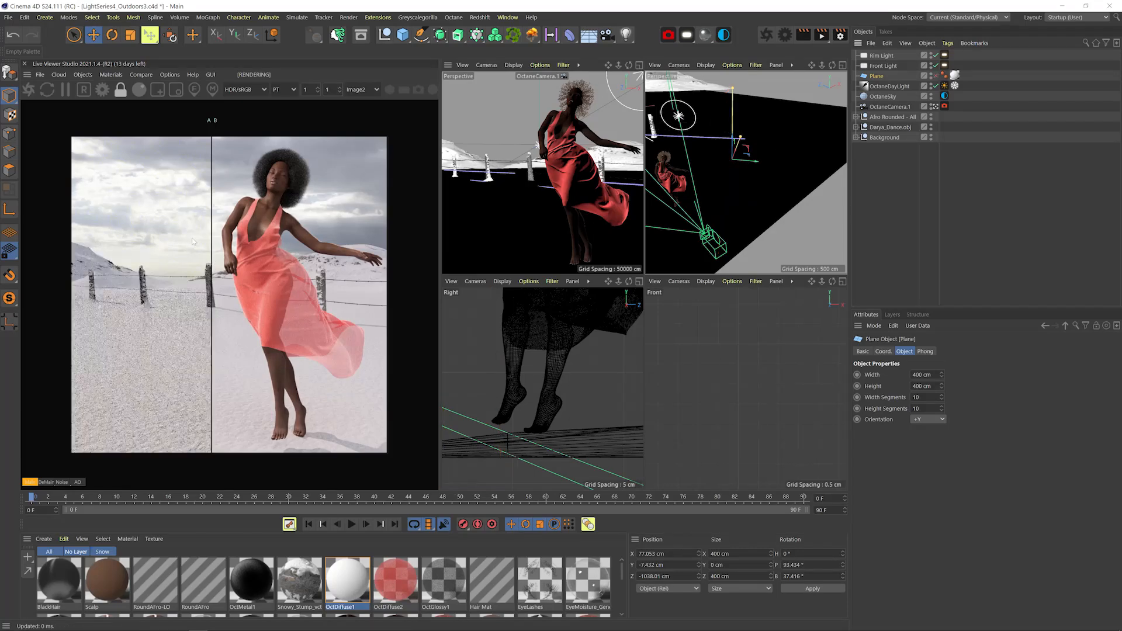
pyautogui.moveTo(211, 240); pyautogui.dragTo(379, 238)
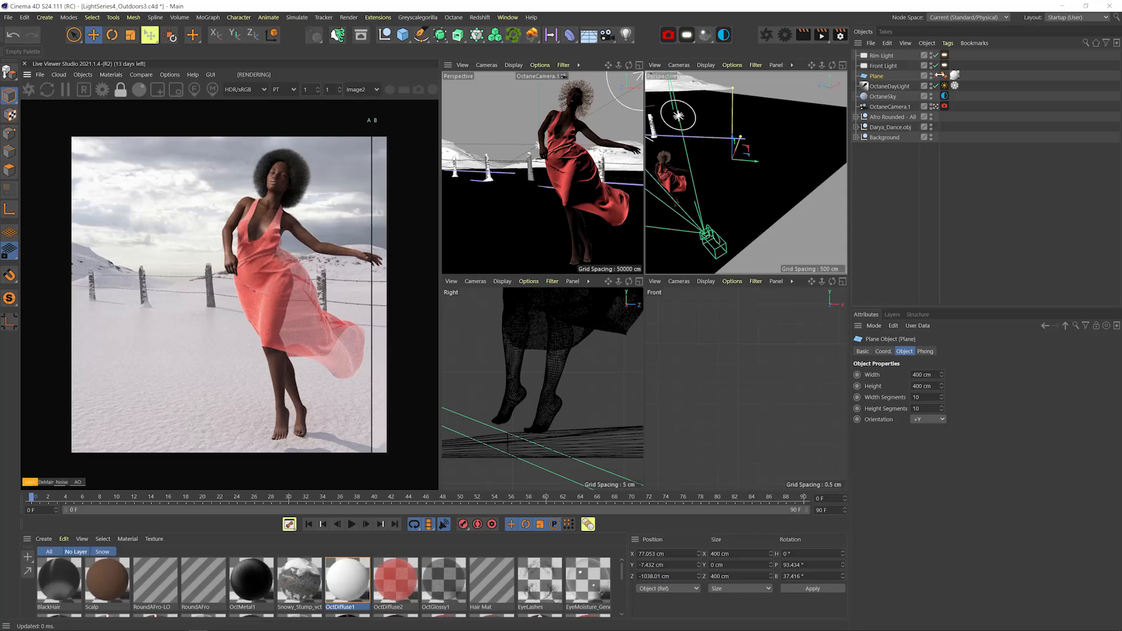
pyautogui.click(939, 76)
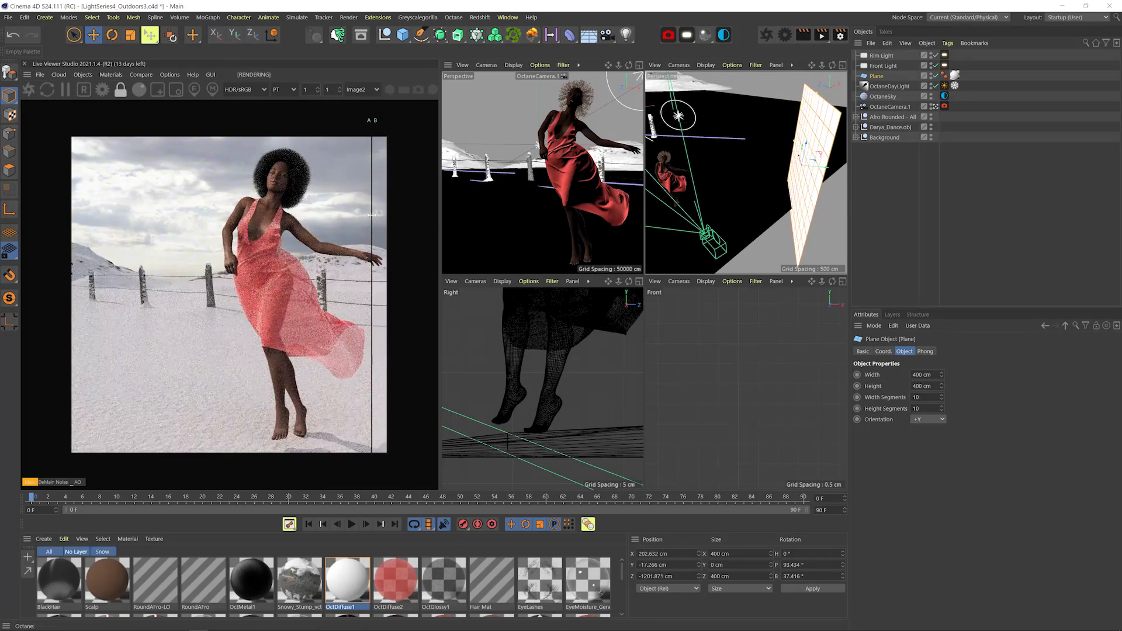
pyautogui.moveTo(373, 218); pyautogui.dragTo(186, 213)
pyautogui.click(140, 74)
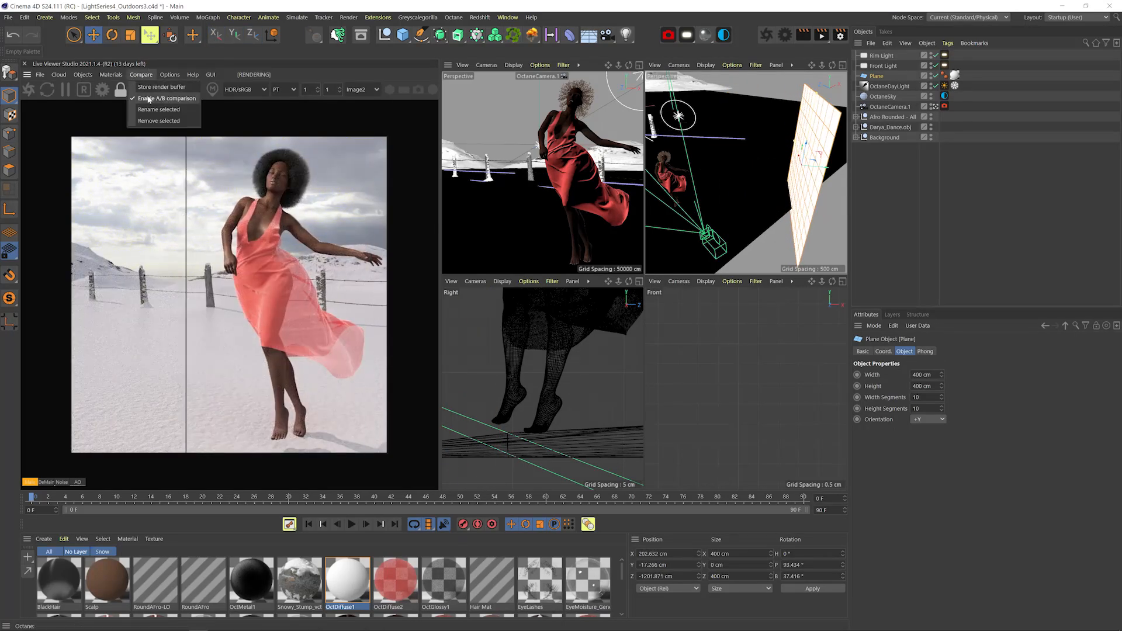
pyautogui.click(164, 97)
# Save the scene and set the Octane camera imager exposure to about 1.51
pyautogui.hotkey('ctrl', 's')
pyautogui.click(785, 36)
pyautogui.click(561, 244)
pyautogui.moveTo(749, 271); pyautogui.dragTo(756, 271)
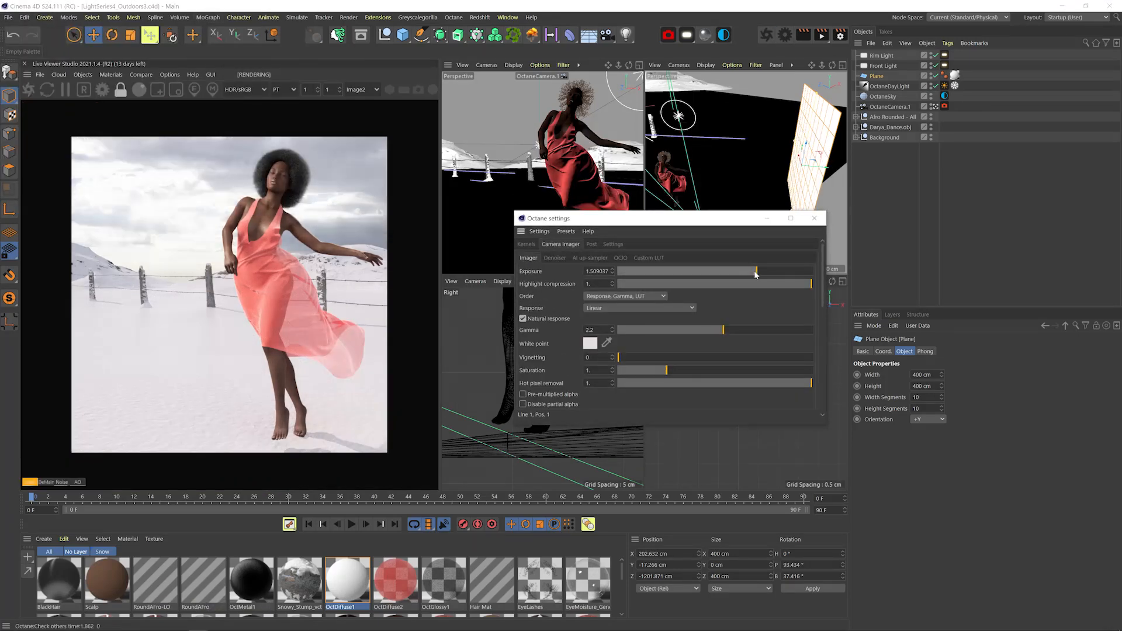
pyautogui.click(814, 218)
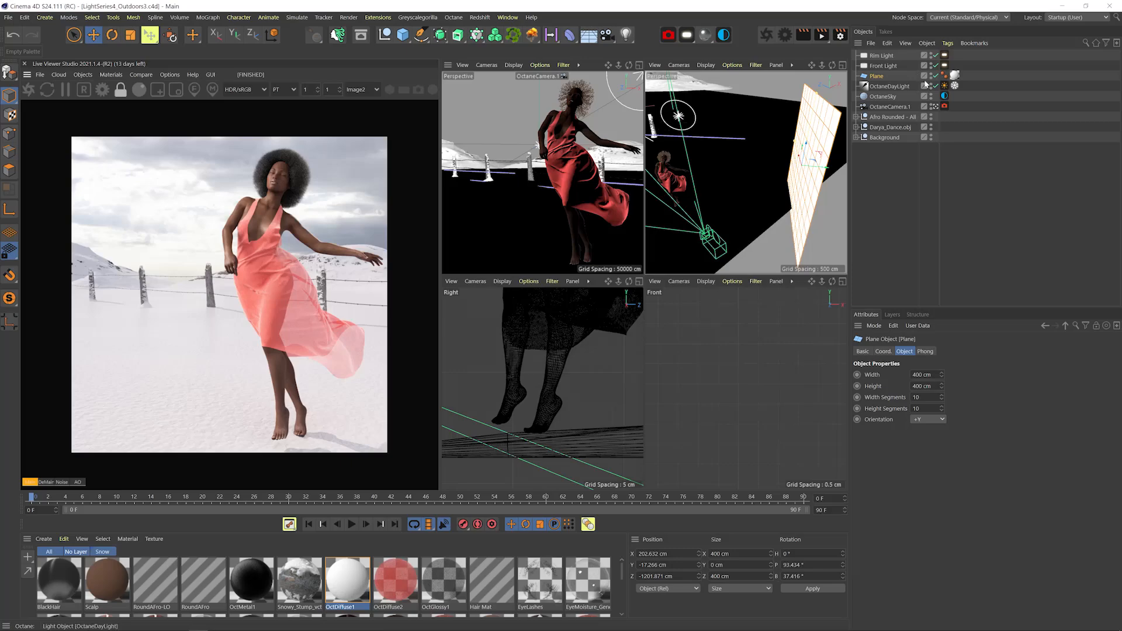
# Set the Rim Light's temperature to about 10373 and move it to about X 44 cm, Y 48 cm, Z -787 cm
pyautogui.click(945, 55)
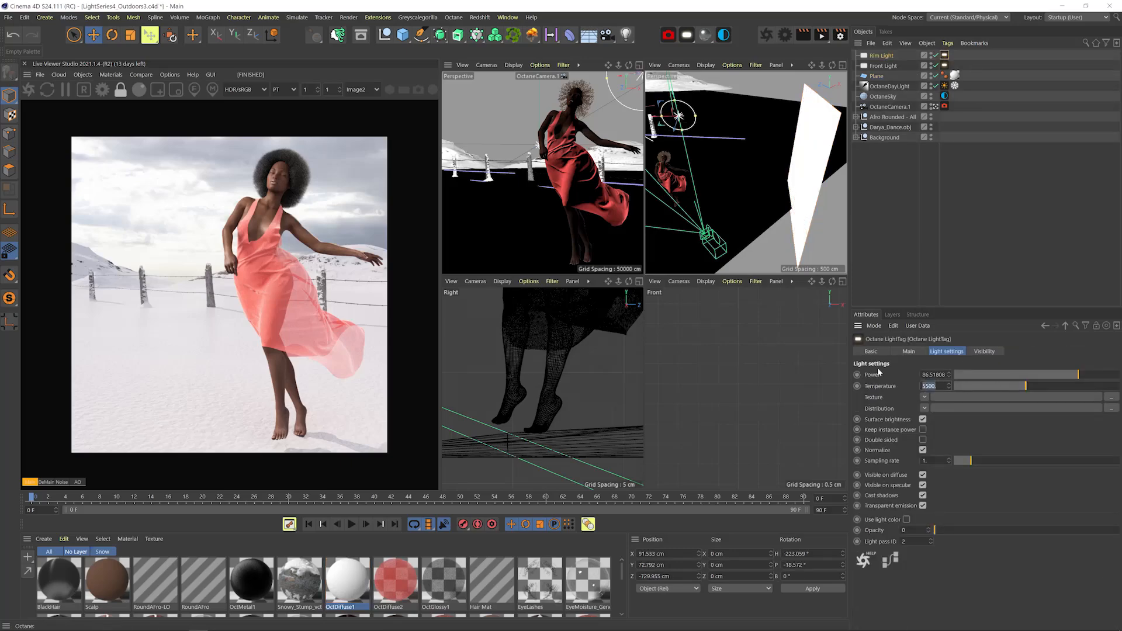
pyautogui.write('4500')
pyautogui.press('Return')
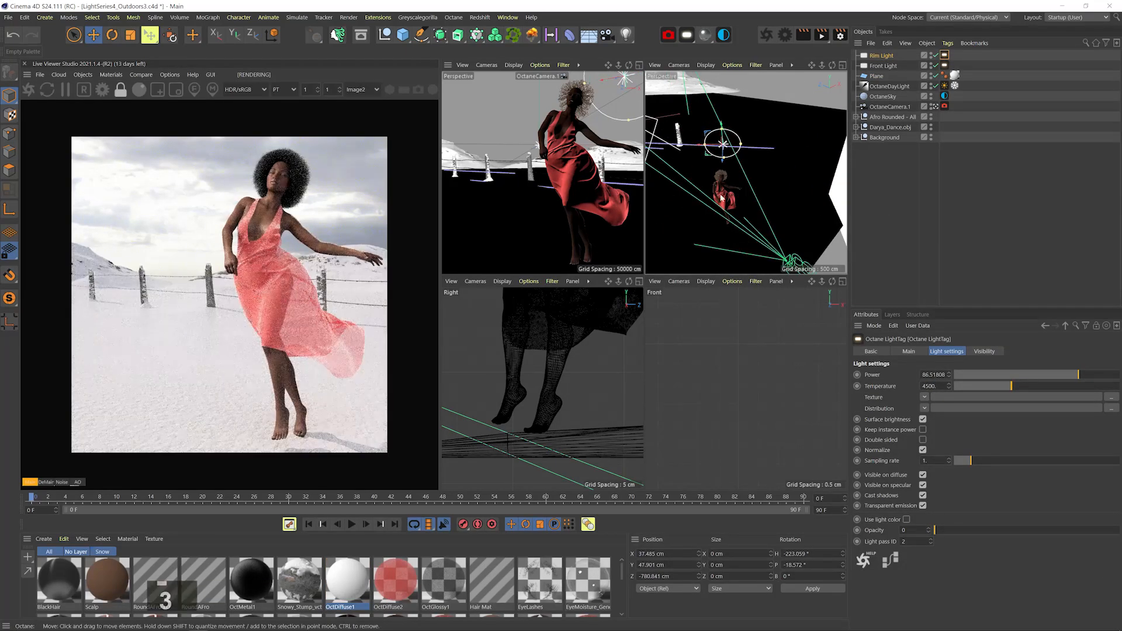
pyautogui.click(1095, 387)
pyautogui.moveTo(760, 176); pyautogui.dragTo(743, 200)
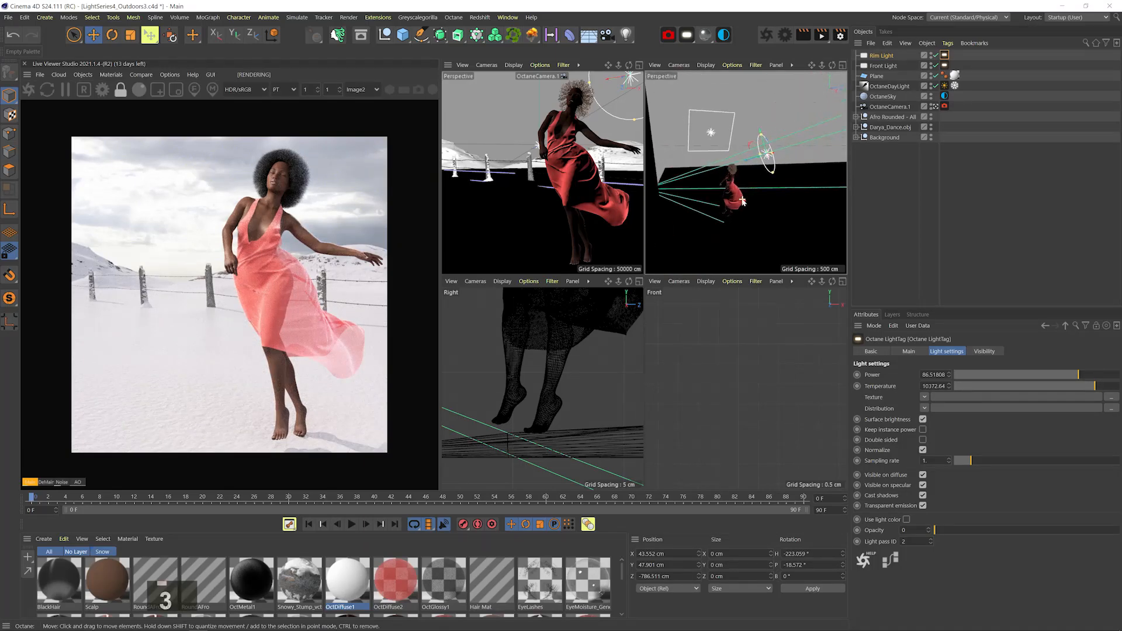
# Open the Snow material in the Material Editor and examine its displacement settings
pyautogui.scroll(-3, 351, 584)
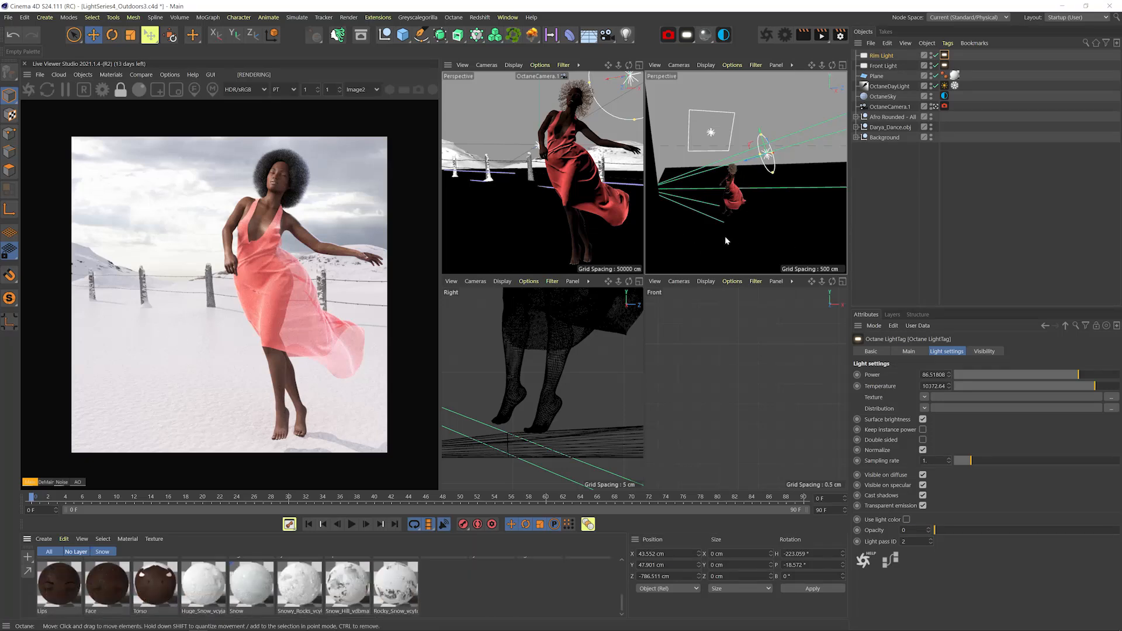
pyautogui.doubleClick(259, 589)
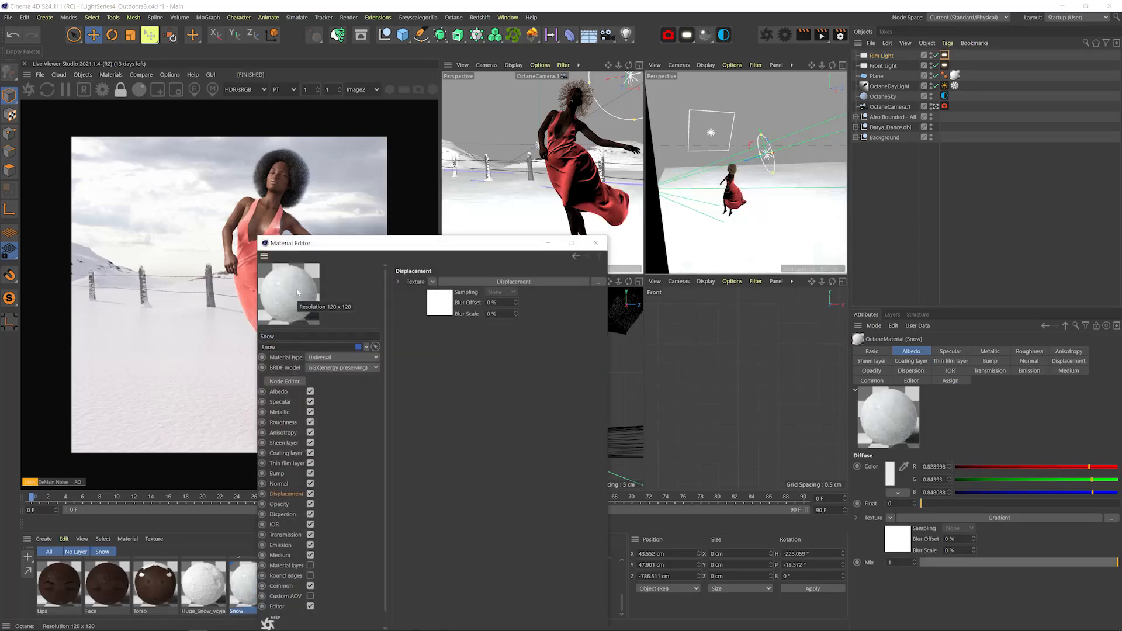
pyautogui.click(594, 242)
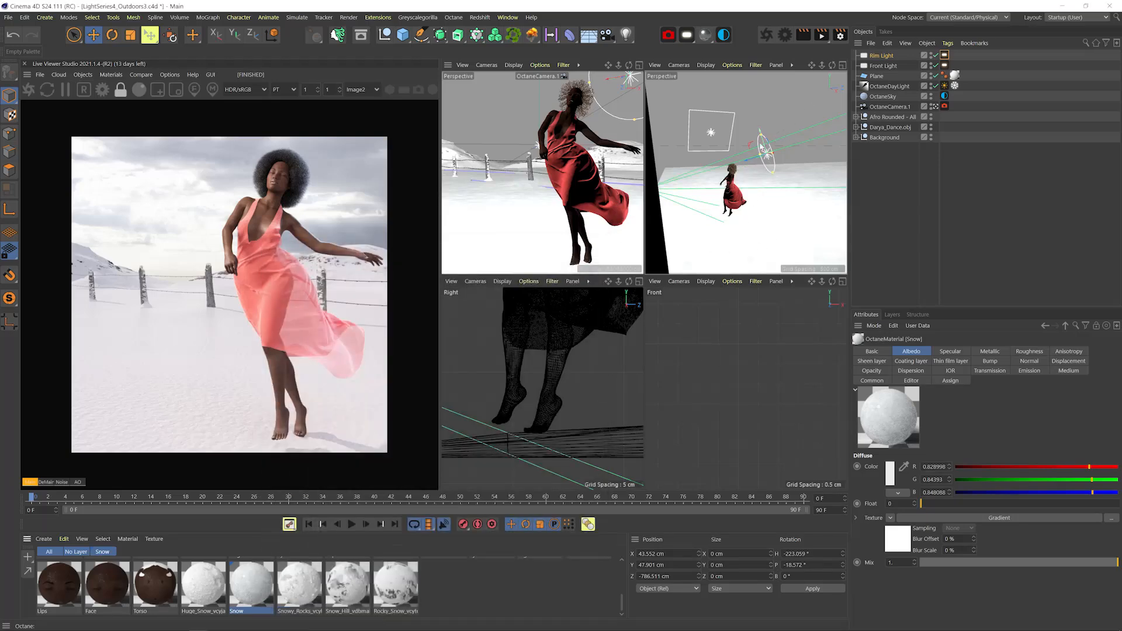
# Lower the Rim Light to about X 83 cm, Y -18 cm, Z -744 cm with a pitch of about -4.6°
pyautogui.moveTo(750, 148); pyautogui.dragTo(770, 159)
pyautogui.press('r')
pyautogui.press('e')
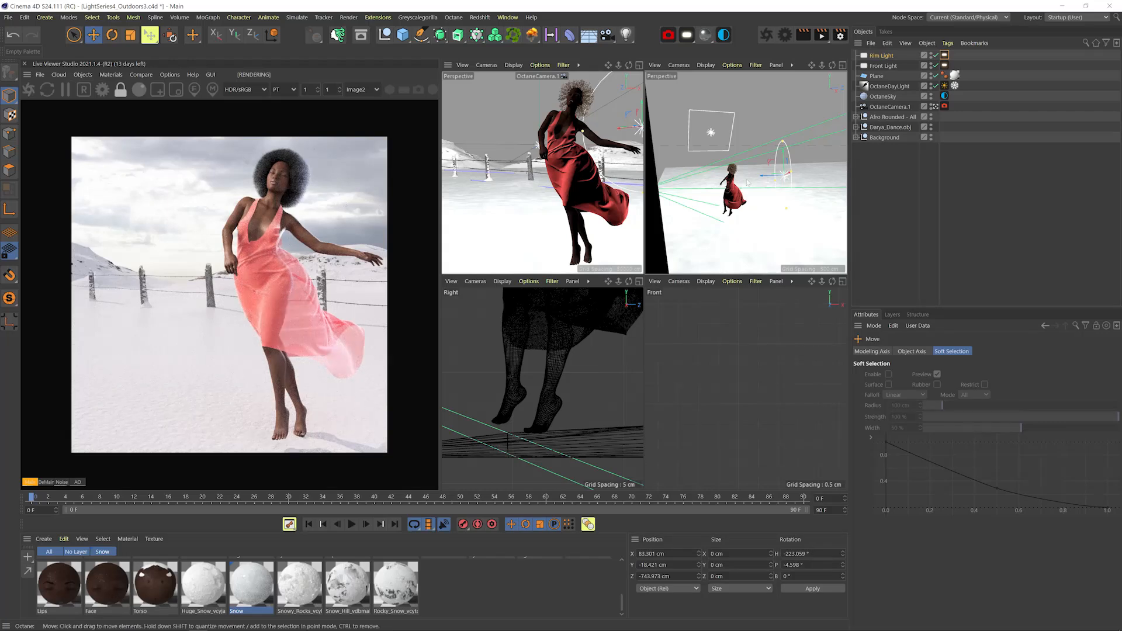
# Set the Octane camera imager gamma to about 2.08
pyautogui.click(785, 35)
pyautogui.click(55, 36)
pyautogui.moveTo(117, 7); pyautogui.dragTo(659, 266)
pyautogui.rightClick(250, 252)
pyautogui.click(277, 346)
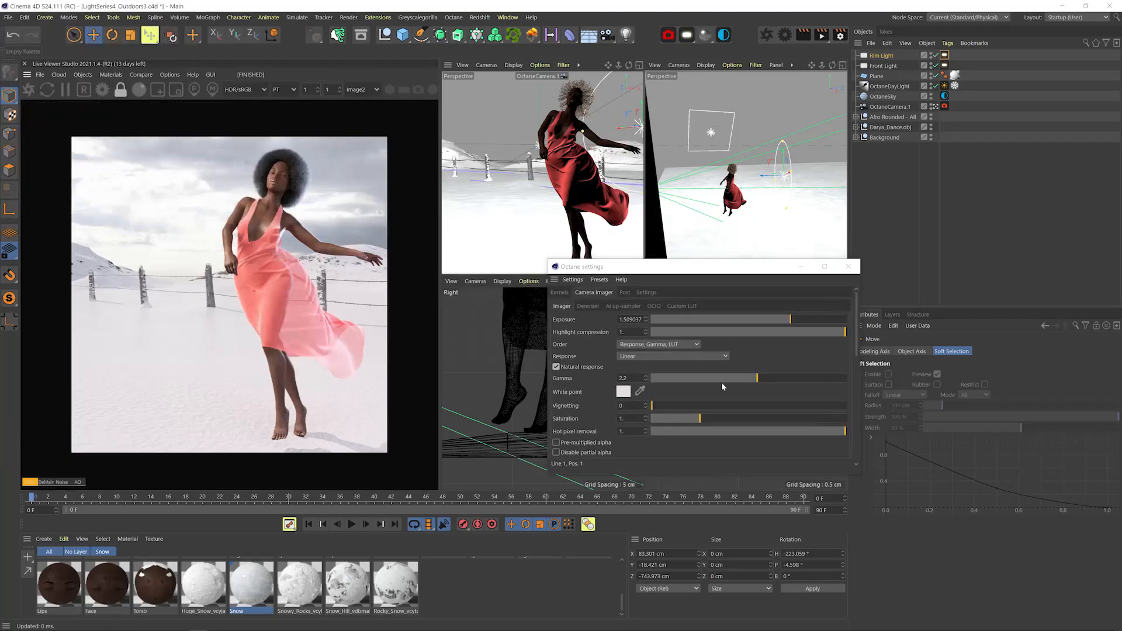
pyautogui.click(751, 378)
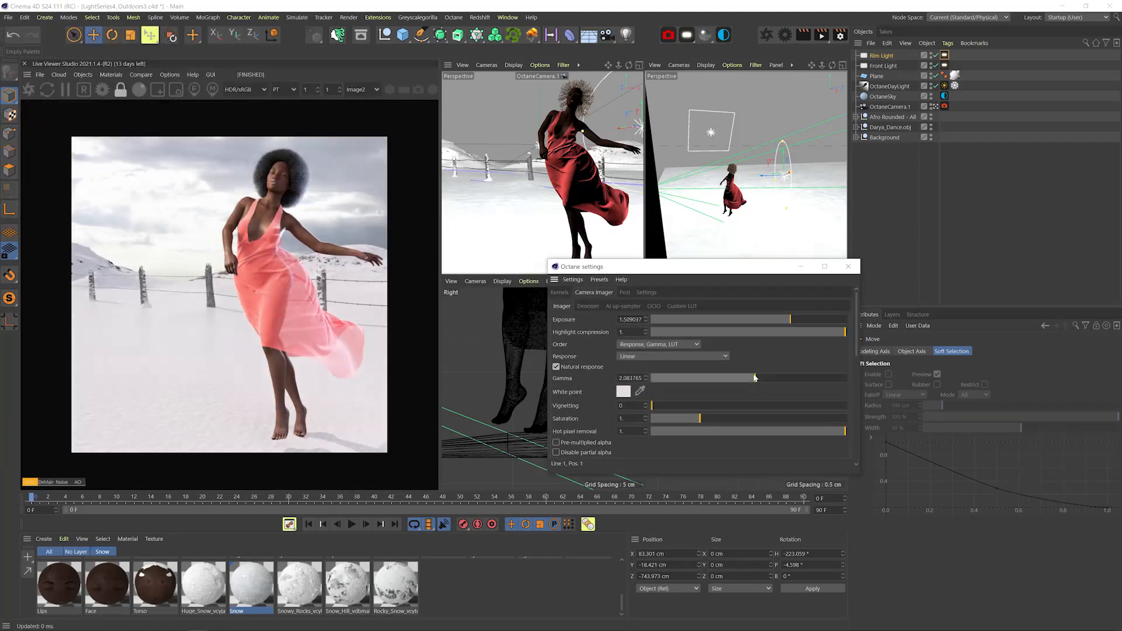
# Adjust the camera imager's white point colour and save the scene
pyautogui.click(623, 392)
pyautogui.click(625, 396)
pyautogui.click(623, 391)
pyautogui.click(602, 430)
pyautogui.click(623, 392)
pyautogui.click(575, 402)
pyautogui.click(602, 430)
pyautogui.click(623, 392)
pyautogui.click(597, 431)
pyautogui.click(845, 271)
pyautogui.hotkey('ctrl', 's')
# Switch to the LightSeries4_Indoors2 scene and remove its unused materials
pyautogui.press('3')
pyautogui.moveTo(745, 175); pyautogui.dragTo(708, 175)
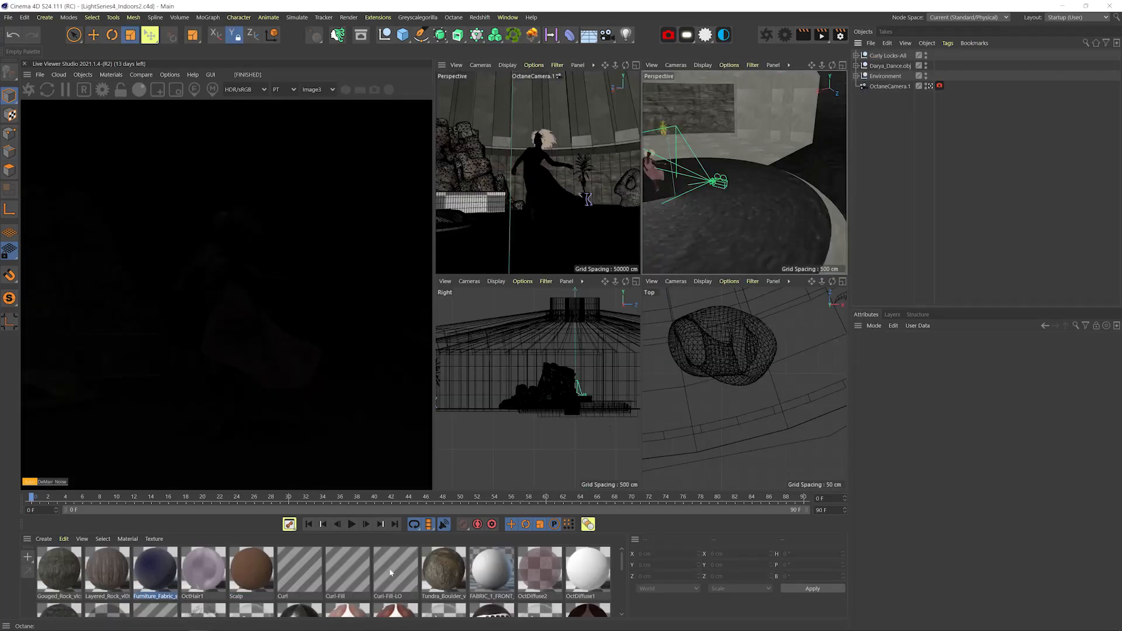
pyautogui.rightClick(438, 567)
pyautogui.click(555, 611)
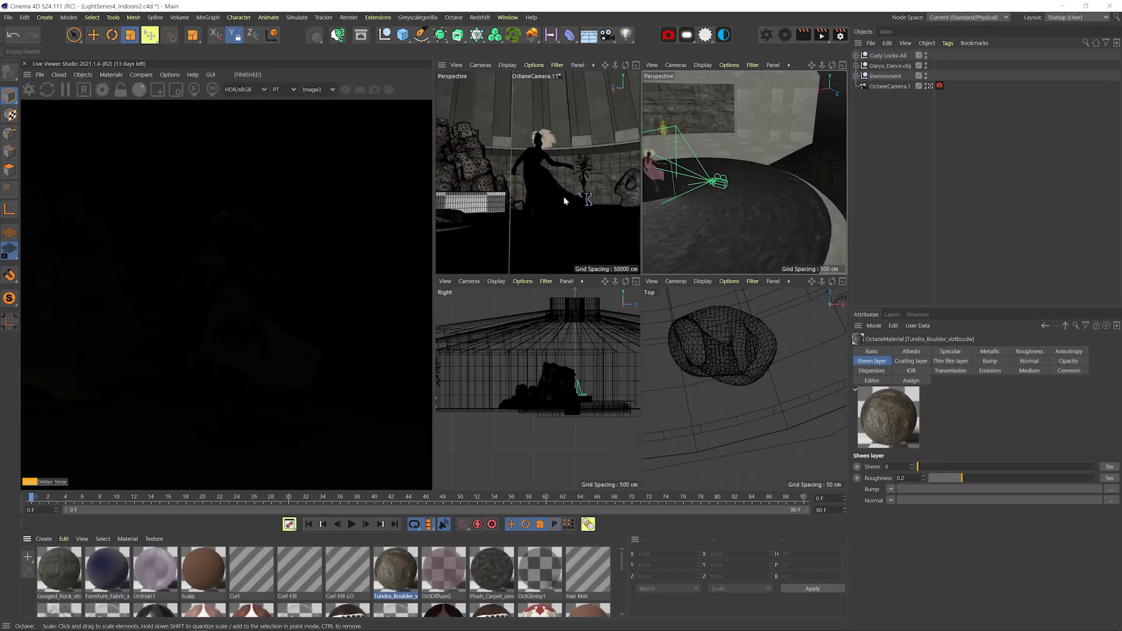
# Examine the indoor set around the dancer and camera from several angles
pyautogui.press('3')
pyautogui.moveTo(738, 196); pyautogui.dragTo(655, 216)
pyautogui.moveTo(739, 216); pyautogui.dragTo(707, 214)
pyautogui.press('3')
pyautogui.press('3')
pyautogui.moveTo(777, 198); pyautogui.dragTo(615, 65)
pyautogui.press('3')
pyautogui.press('3')
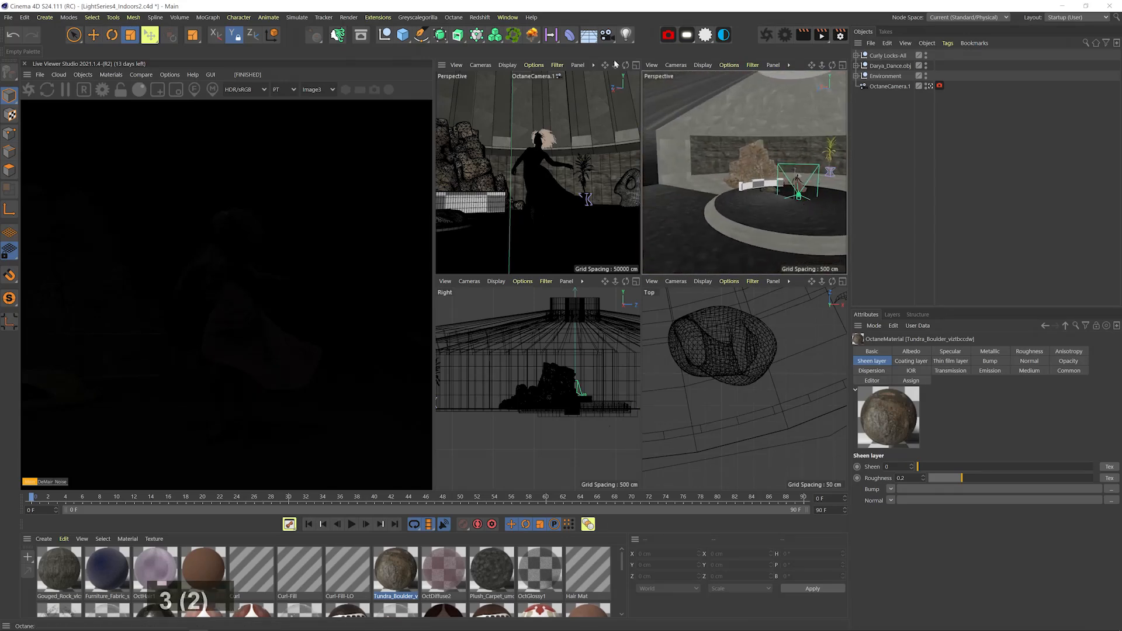
# Add an Octane area light beside the dancer at about Y 336 cm, Z 108 cm, turned to H about 138°
pyautogui.click(692, 37)
pyautogui.press('e')
pyautogui.press('1')
pyautogui.moveTo(796, 204); pyautogui.dragTo(737, 169)
pyautogui.press('2')
pyautogui.press('e')
pyautogui.press('1')
pyautogui.press('r')
pyautogui.press('w')
pyautogui.press('2')
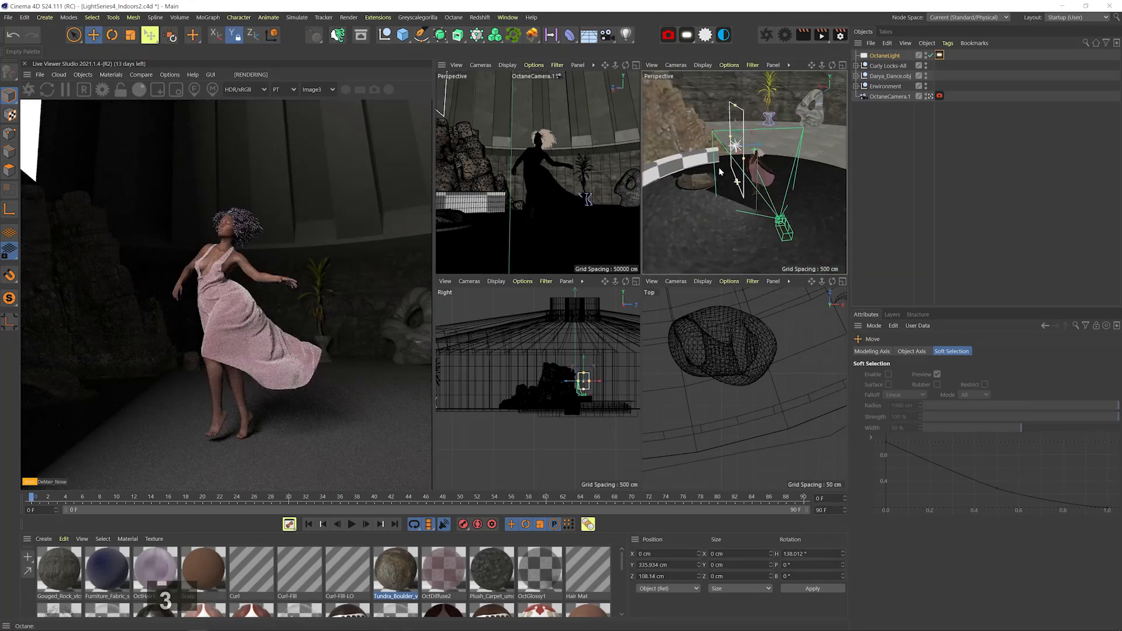
# Undo the last change to the light, tilt it to P about -32.1° and move it to about X 182 cm, Y 365 cm, Z 52 cm
pyautogui.hotkey('ctrl', 'z')
pyautogui.press('r')
pyautogui.press('e')
pyautogui.press('3')
pyautogui.moveTo(777, 125)
pyautogui.mouseDown()
pyautogui.moveTo(780, 149)
pyautogui.moveTo(759, 123)
pyautogui.mouseUp()
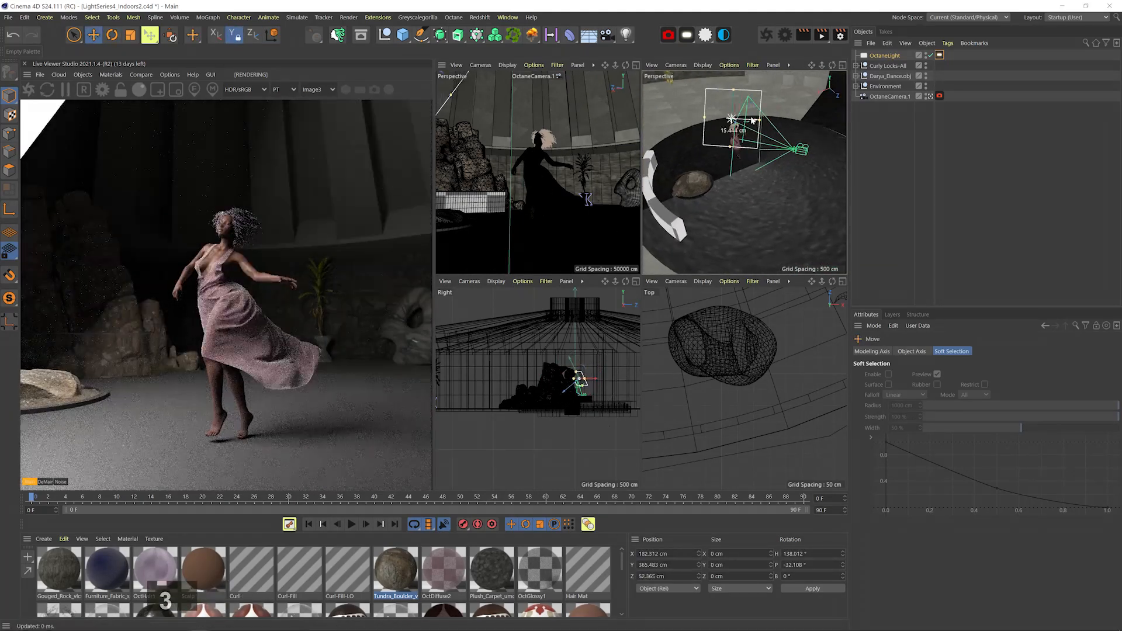
# Set the indoor light's opacity to 0, its temperature to 5500 and its power to about 61.1
pyautogui.click(940, 55)
pyautogui.moveTo(1091, 546); pyautogui.dragTo(932, 546)
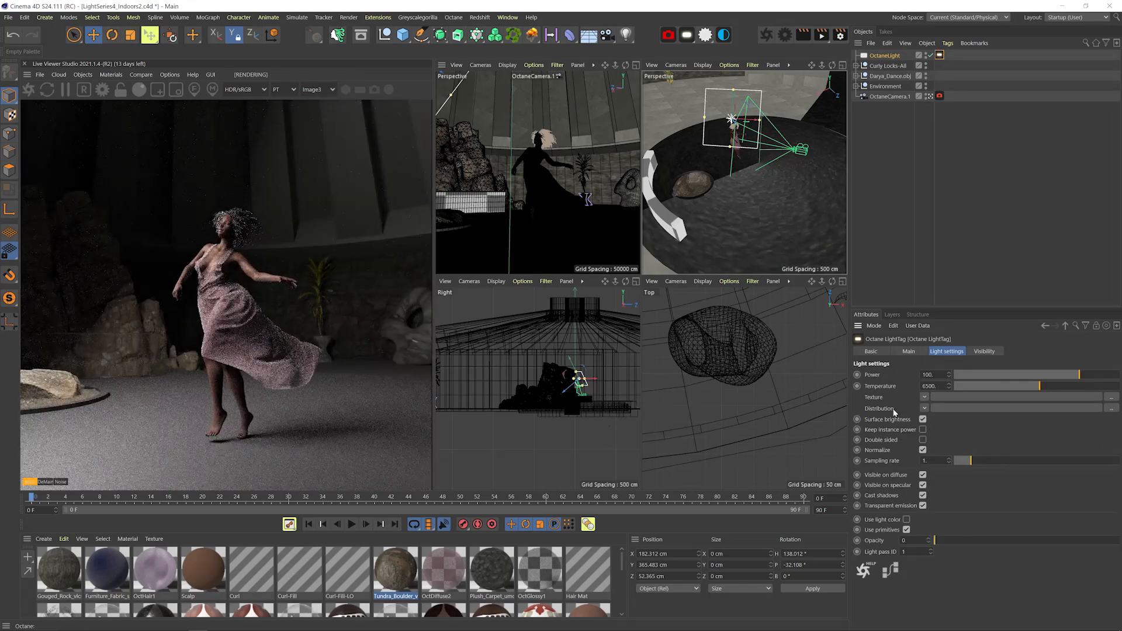
pyautogui.click(1069, 375)
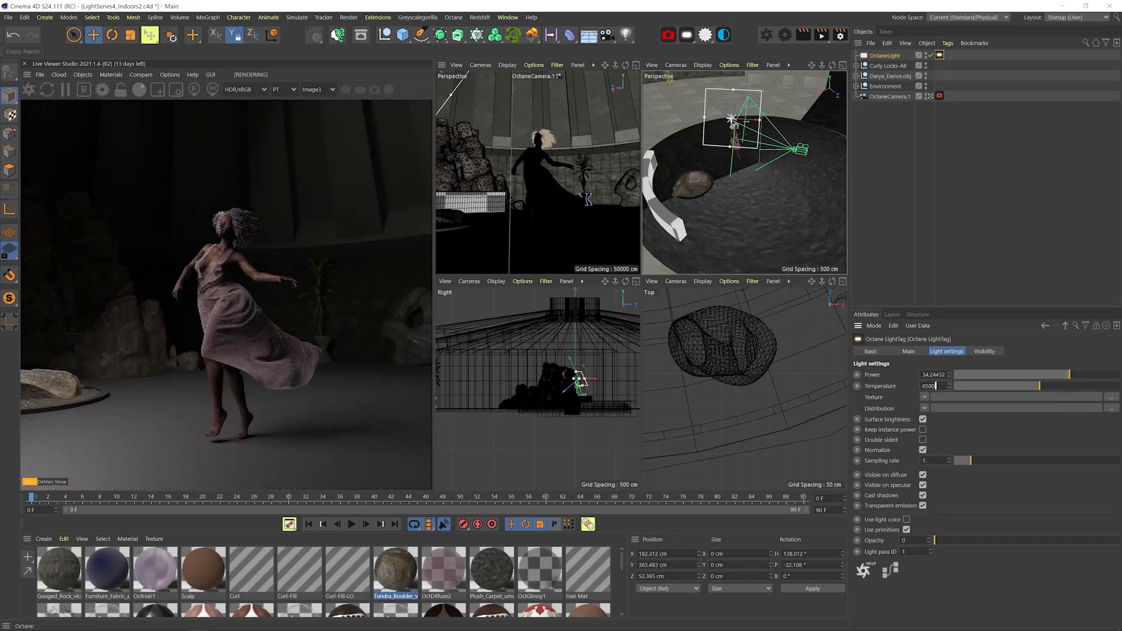
pyautogui.click(1075, 375)
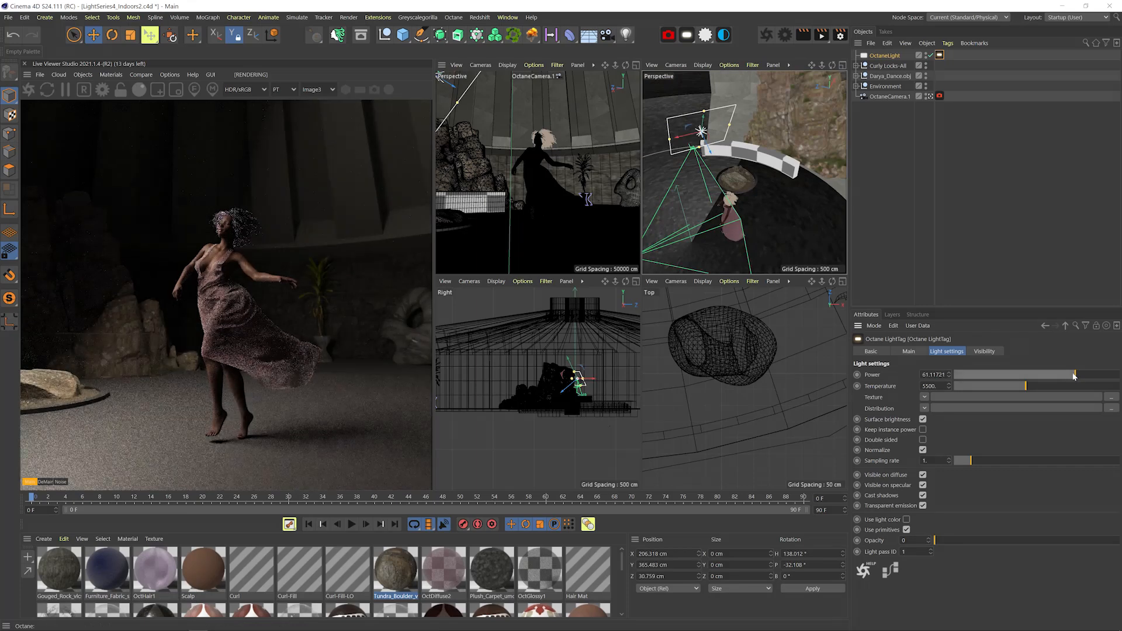
# Duplicate the indoor light, place the copy at about X -38 cm, Z -251 cm and turn it to H about 1.3°
pyautogui.keyDown('alt'); pyautogui.moveTo(718, 208); pyautogui.dragTo(695, 188); pyautogui.keyUp('alt')
pyautogui.keyDown('ctrl'); pyautogui.moveTo(689, 157); pyautogui.dragTo(744, 167); pyautogui.keyUp('ctrl')
pyautogui.press('r')
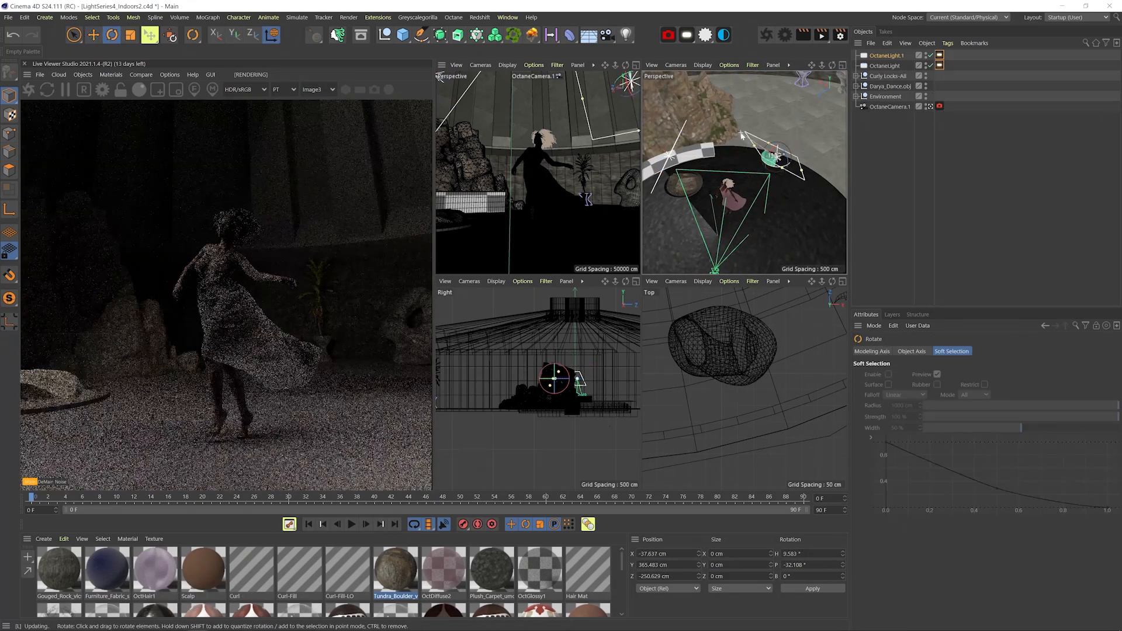
pyautogui.click(887, 55)
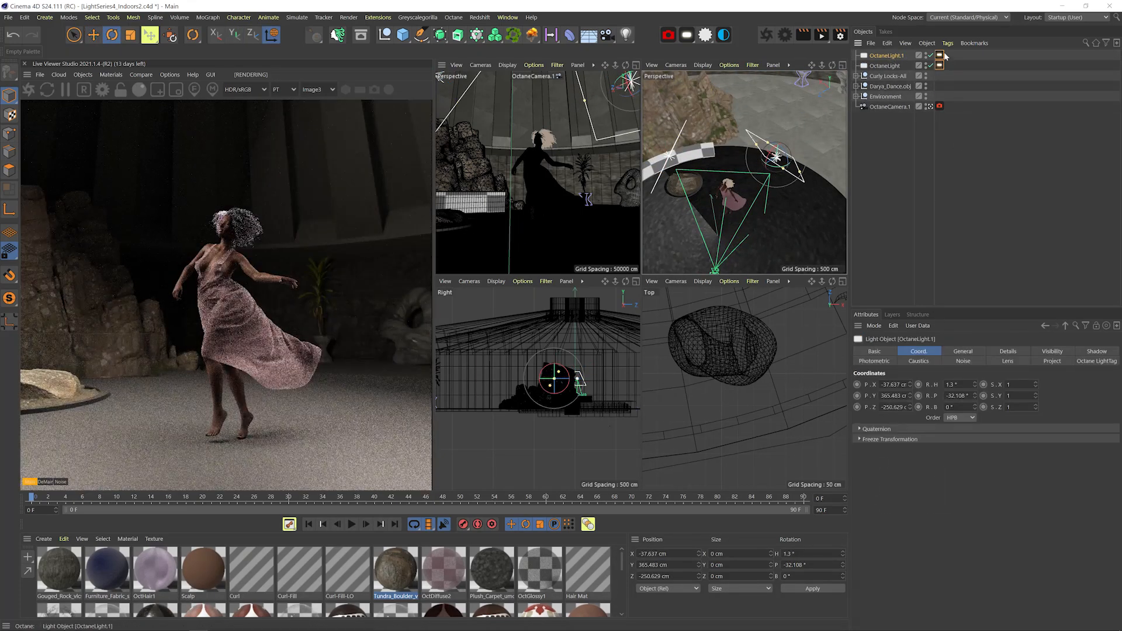
# Change the duplicated light's area shape to Disc
pyautogui.click(964, 351)
pyautogui.click(1008, 351)
pyautogui.click(1020, 442)
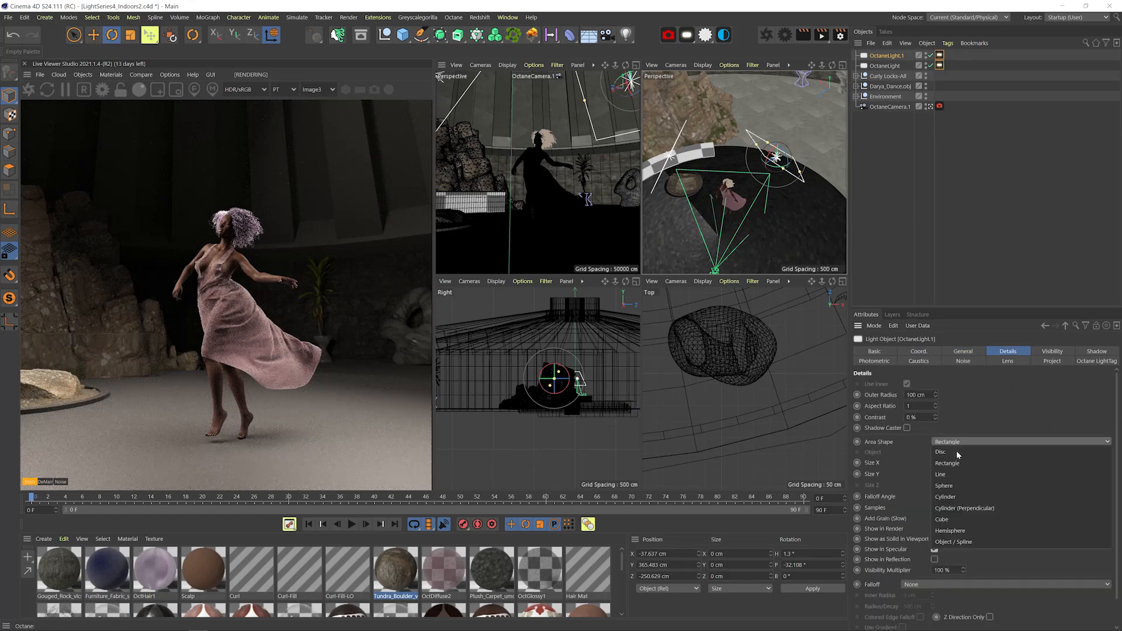
pyautogui.click(942, 451)
# Move the disc light behind the dancer to about X 72 cm, Y 282 cm, Z -242 cm
pyautogui.press('e')
pyautogui.moveTo(775, 159); pyautogui.dragTo(782, 156)
pyautogui.press('3')
pyautogui.moveTo(738, 257); pyautogui.dragTo(754, 233)
pyautogui.moveTo(760, 178); pyautogui.dragTo(751, 158)
pyautogui.press('3')
pyautogui.moveTo(738, 202); pyautogui.dragTo(754, 170)
pyautogui.moveTo(750, 122); pyautogui.dragTo(739, 169)
pyautogui.press('3')
pyautogui.moveTo(741, 231); pyautogui.dragTo(747, 233)
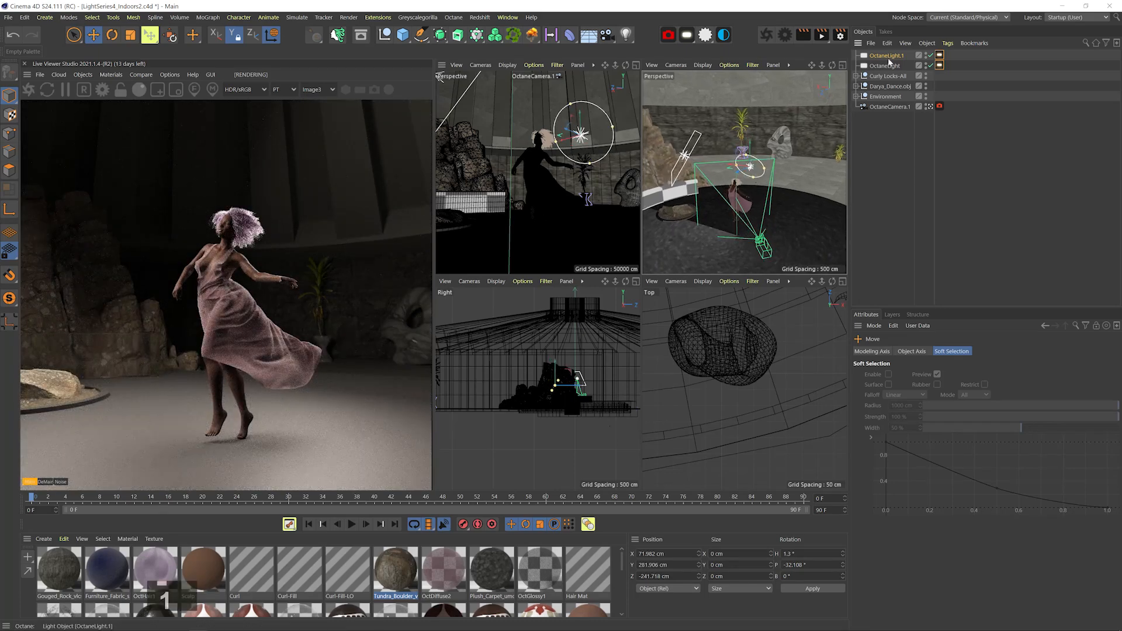
# Name the two lights Key Light and Rim Light, and place a turned key light copy at about X -34 cm, Y 341 cm, Z -36 cm
pyautogui.click(884, 66)
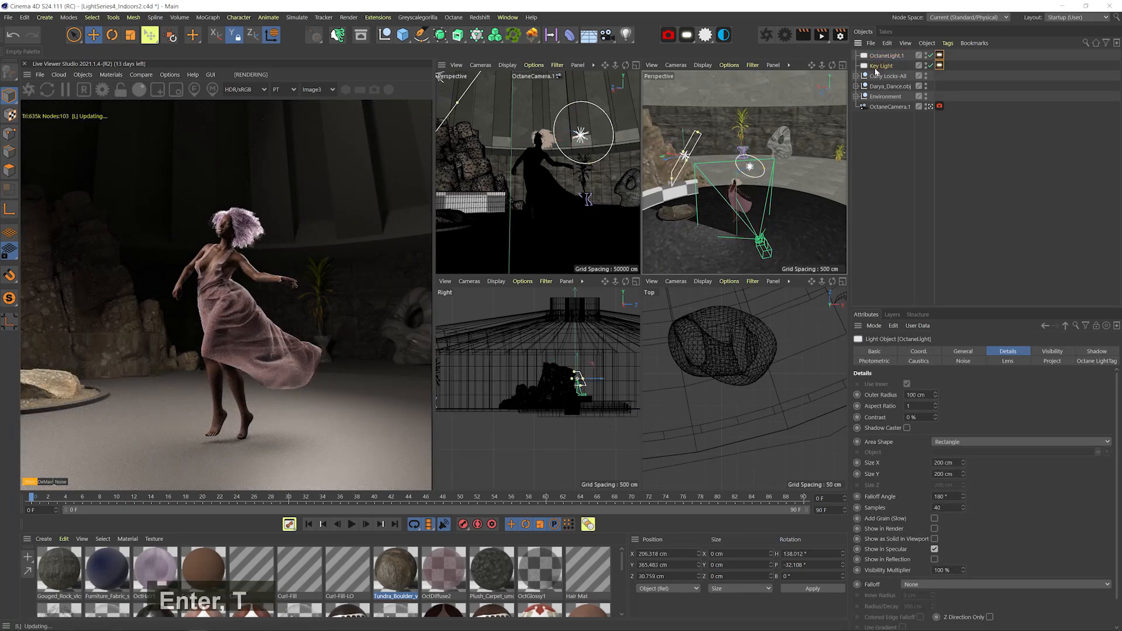
pyautogui.moveTo(716, 188); pyautogui.dragTo(807, 196)
pyautogui.press('r')
pyautogui.press('e')
pyautogui.press('3')
pyautogui.press('w')
pyautogui.press('3')
# Set the copied key light's temperature to 4200, lower its power slightly and save the scene
pyautogui.click(939, 55)
pyautogui.moveTo(1026, 386); pyautogui.dragTo(1008, 386)
pyautogui.write('4200')
pyautogui.press('Return')
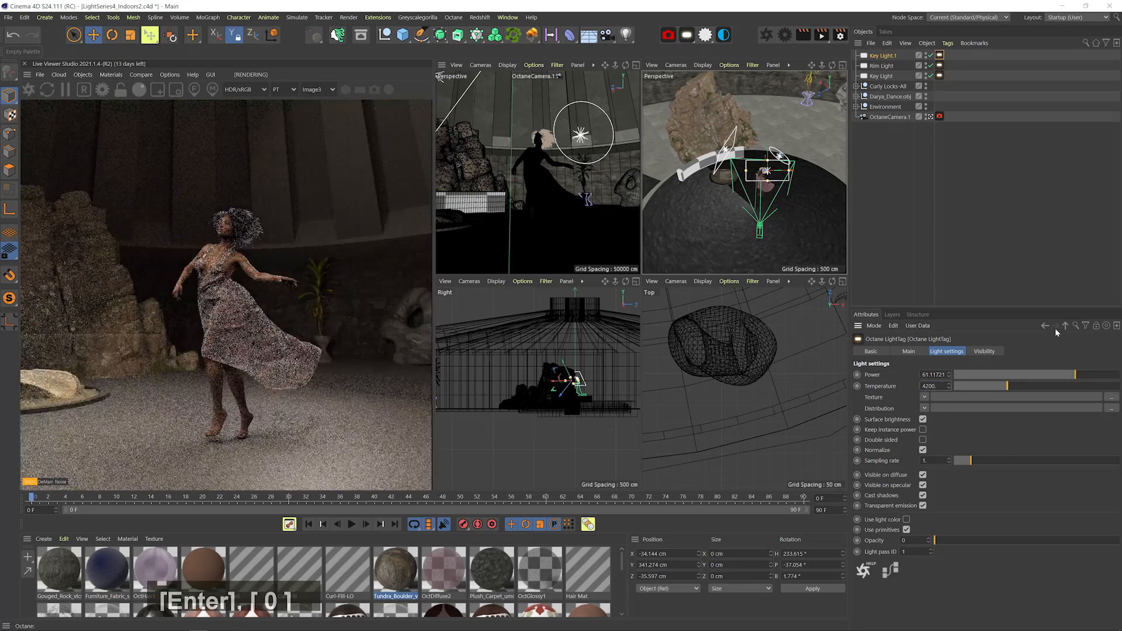
pyautogui.moveTo(1075, 375)
pyautogui.mouseDown()
pyautogui.moveTo(1055, 376)
pyautogui.moveTo(1067, 375)
pyautogui.mouseUp()
pyautogui.hotkey('ctrl', 's')
# Rename the copied key light as Fill Light
pyautogui.press('2')
pyautogui.moveTo(744, 173); pyautogui.dragTo(773, 188)
pyautogui.press('1')
pyautogui.press('3')
pyautogui.doubleClick(883, 55)
pyautogui.write('Fill Light')
pyautogui.press('Return')
# Place an enlarged key light copy beside the large rock at about X 1647 cm, Y 402 cm, Z -248 cm, tilted to P about -10°
pyautogui.click(752, 228)
pyautogui.press('1')
pyautogui.press('3')
pyautogui.press('1')
pyautogui.moveTo(696, 163); pyautogui.dragTo(720, 148)
pyautogui.press('t')
pyautogui.press('r')
pyautogui.press('3')
pyautogui.moveTo(722, 157); pyautogui.dragTo(839, 163)
pyautogui.press('e')
pyautogui.moveTo(729, 171); pyautogui.dragTo(704, 168)
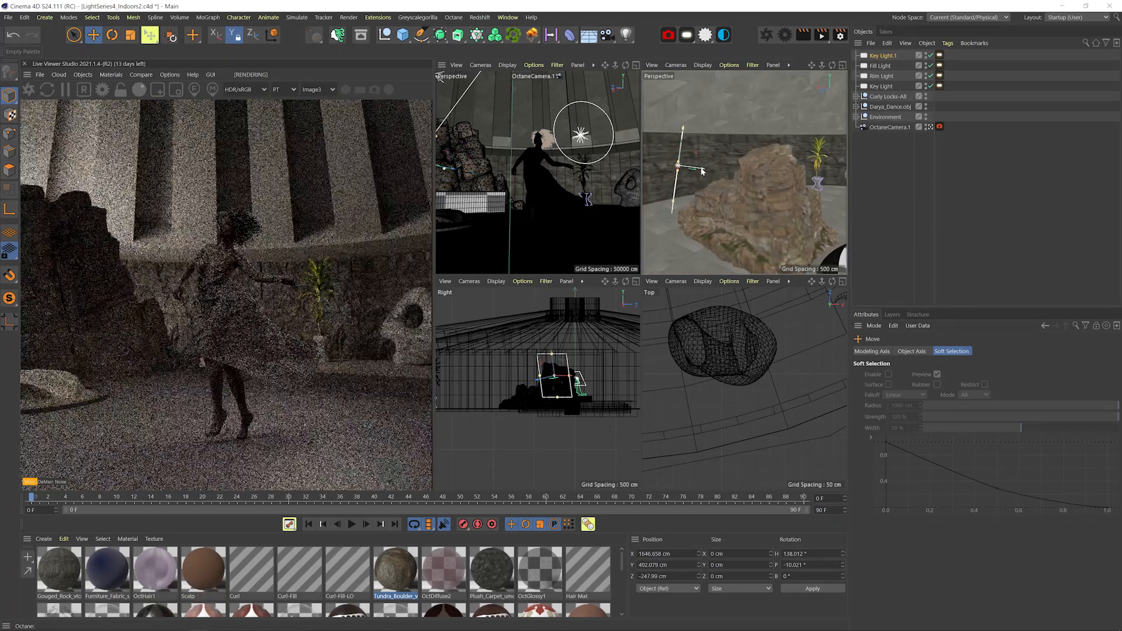
# Load jelly-fish.ies from the ies-lights-pack folder as the enlarged light's distribution texture
pyautogui.click(939, 55)
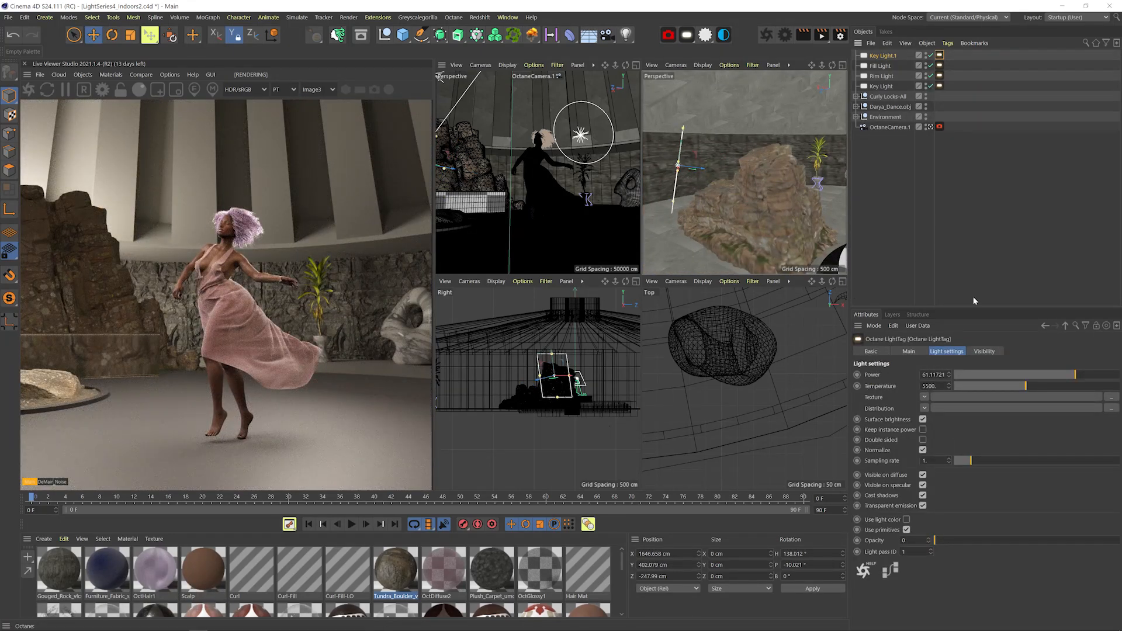
pyautogui.click(901, 351)
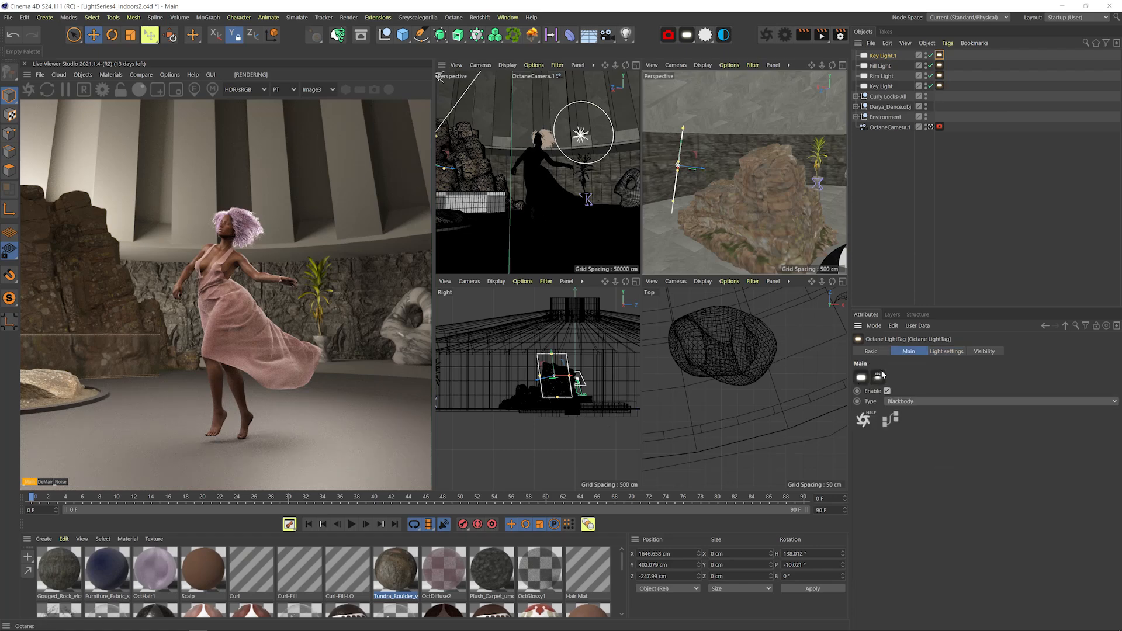
pyautogui.click(957, 352)
pyautogui.click(1032, 407)
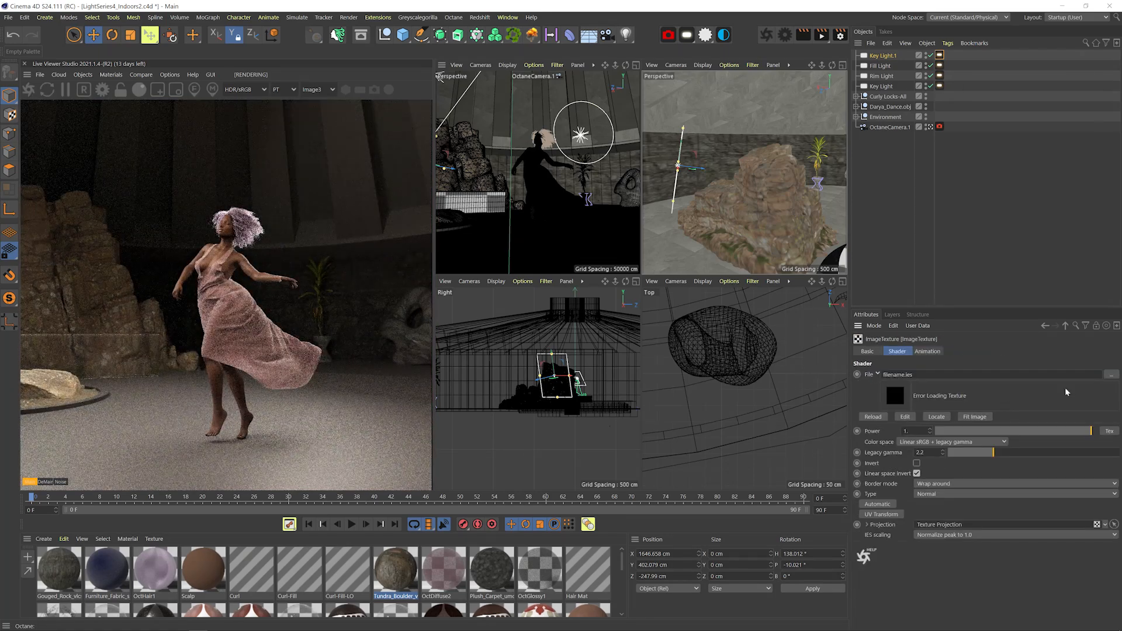
pyautogui.click(1111, 375)
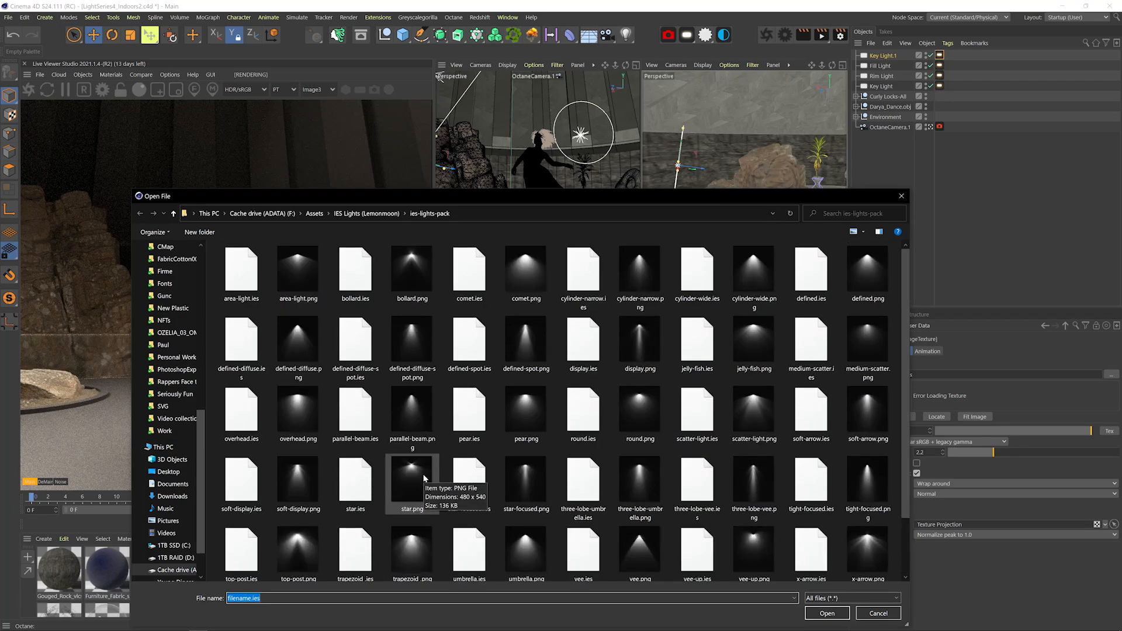
pyautogui.doubleClick(640, 342)
pyautogui.click(651, 366)
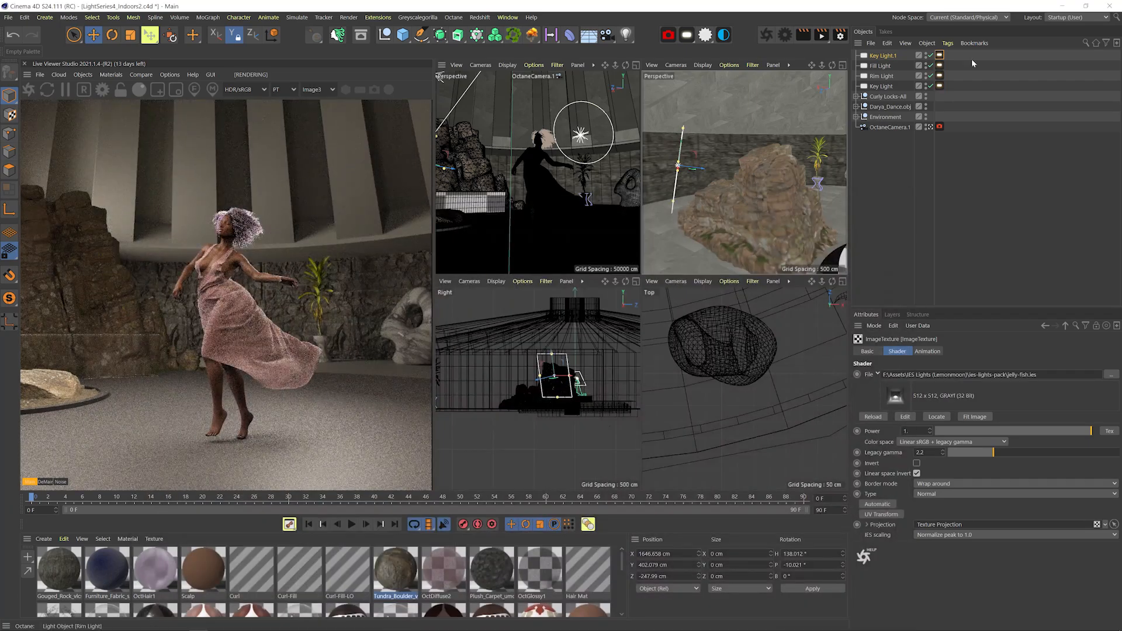
# Reposition the enlarged light to about X 1650 cm, Y 375 cm, Z -244 cm, turned to H about 144.5° and P about -2°
pyautogui.moveTo(1077, 368); pyautogui.dragTo(1079, 369)
pyautogui.press('3')
pyautogui.moveTo(701, 200); pyautogui.dragTo(757, 186)
pyautogui.moveTo(665, 153); pyautogui.dragTo(653, 166)
pyautogui.press('r')
pyautogui.press('w')
pyautogui.press('w')
pyautogui.hotkey('ctrl', 'z')
pyautogui.press('1')
pyautogui.moveTo(795, 187); pyautogui.dragTo(766, 201)
pyautogui.press('1')
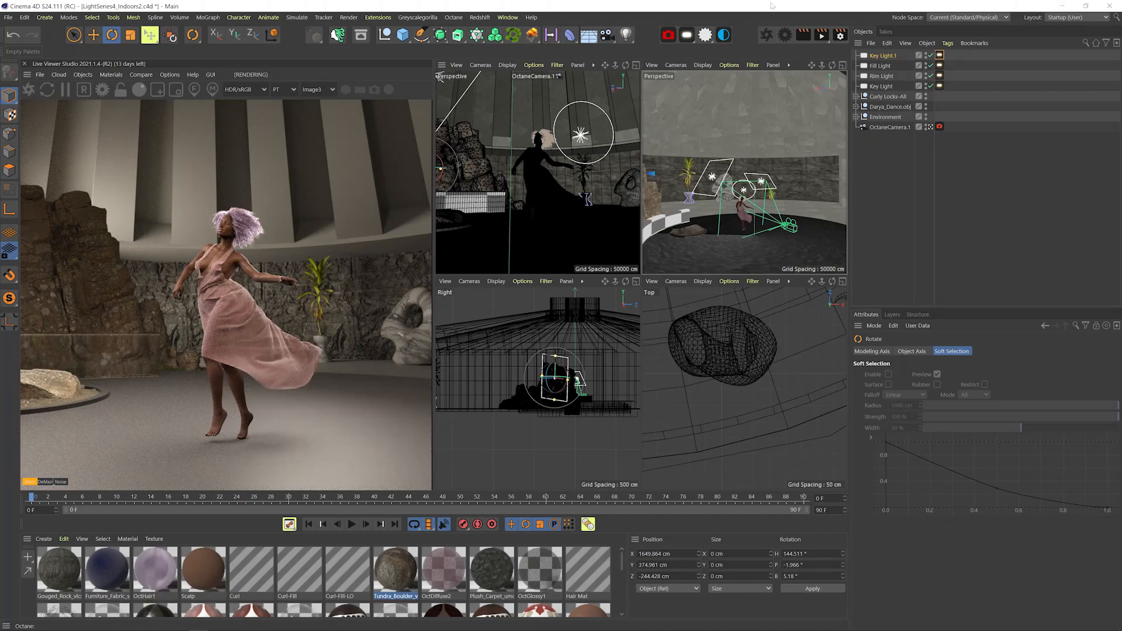
# Rename the enlarged light as Big Left Light
pyautogui.doubleClick(883, 55)
pyautogui.write('Big Left Light')
pyautogui.press('Return')
# Duplicate Big Left Light and move the copy to about X 916 cm, Y 332 cm, Z -1273 cm
pyautogui.keyDown('ctrl'); pyautogui.moveTo(886, 56); pyautogui.dragTo(886, 51); pyautogui.keyUp('ctrl')
pyautogui.press('3')
pyautogui.moveTo(777, 175); pyautogui.dragTo(754, 188)
pyautogui.press('e')
pyautogui.moveTo(703, 169); pyautogui.dragTo(725, 169)
pyautogui.press('r')
# Reset the duplicated light's heading, pitch and bank rotation to 0°
pyautogui.click(888, 55)
pyautogui.click(919, 351)
pyautogui.doubleClick(956, 385)
pyautogui.write('02')
pyautogui.moveTo(801, 186); pyautogui.dragTo(738, 220)
pyautogui.press('2')
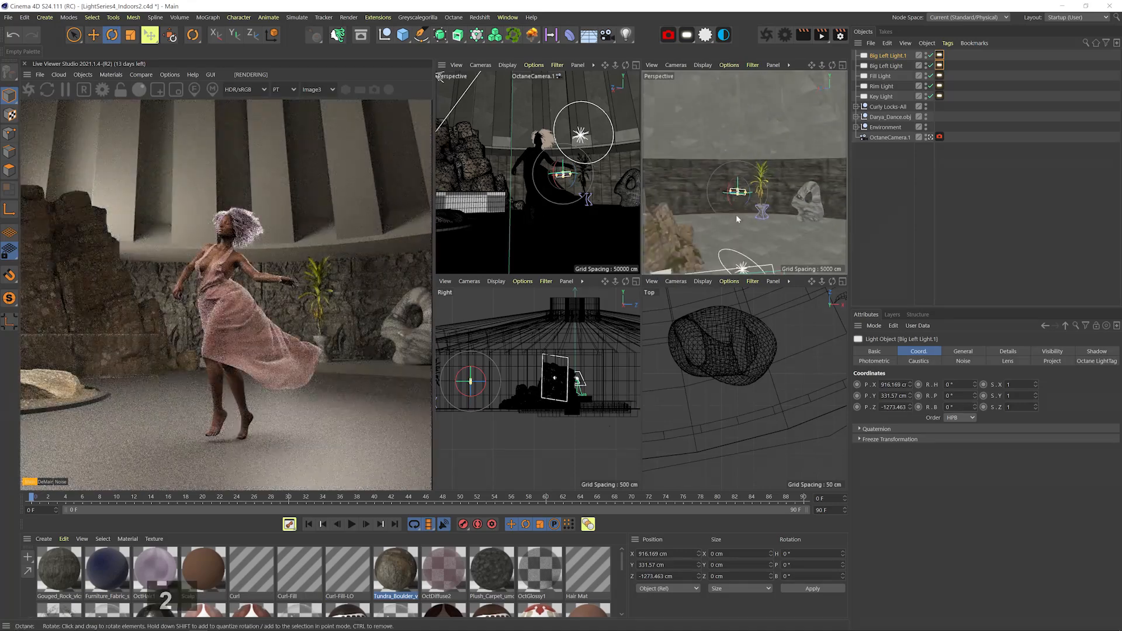
# Add a Cloner and raise it toward the dome's ceiling opening, to about Y 912 cm
pyautogui.click(476, 37)
pyautogui.press('s')
pyautogui.press('2')
pyautogui.moveTo(608, 339); pyautogui.dragTo(594, 351)
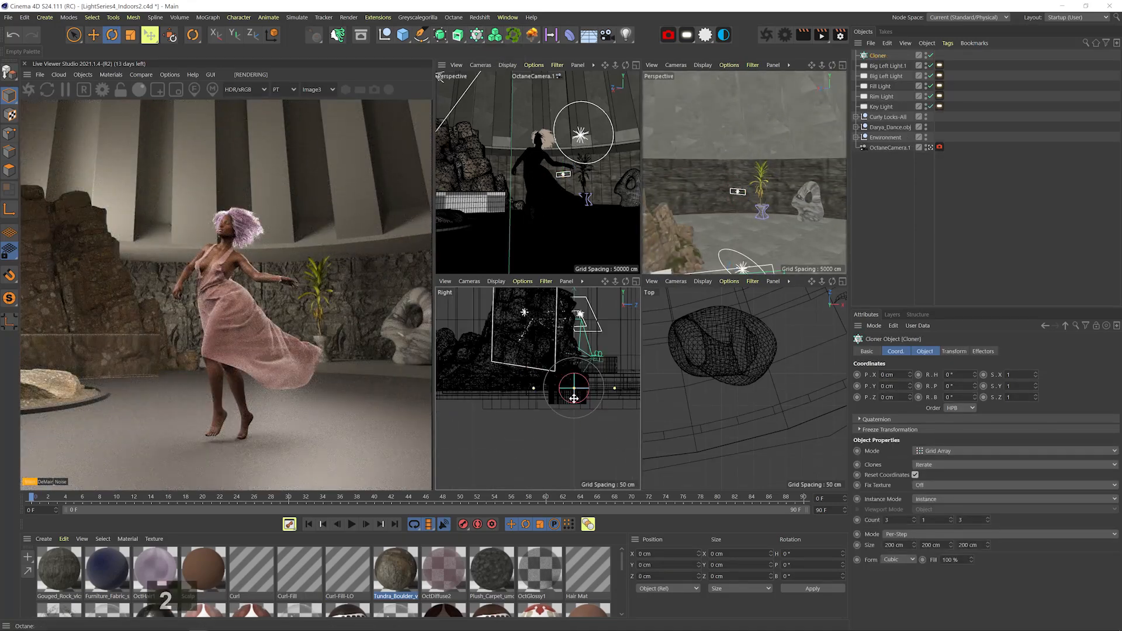
pyautogui.press('s')
pyautogui.press('2')
pyautogui.moveTo(741, 374); pyautogui.dragTo(733, 338)
pyautogui.press('s')
pyautogui.press('3')
pyautogui.moveTo(740, 186); pyautogui.dragTo(745, 161)
pyautogui.press('e')
pyautogui.scroll(-4, 558, 377)
pyautogui.press('1')
pyautogui.moveTo(558, 377); pyautogui.dragTo(565, 320)
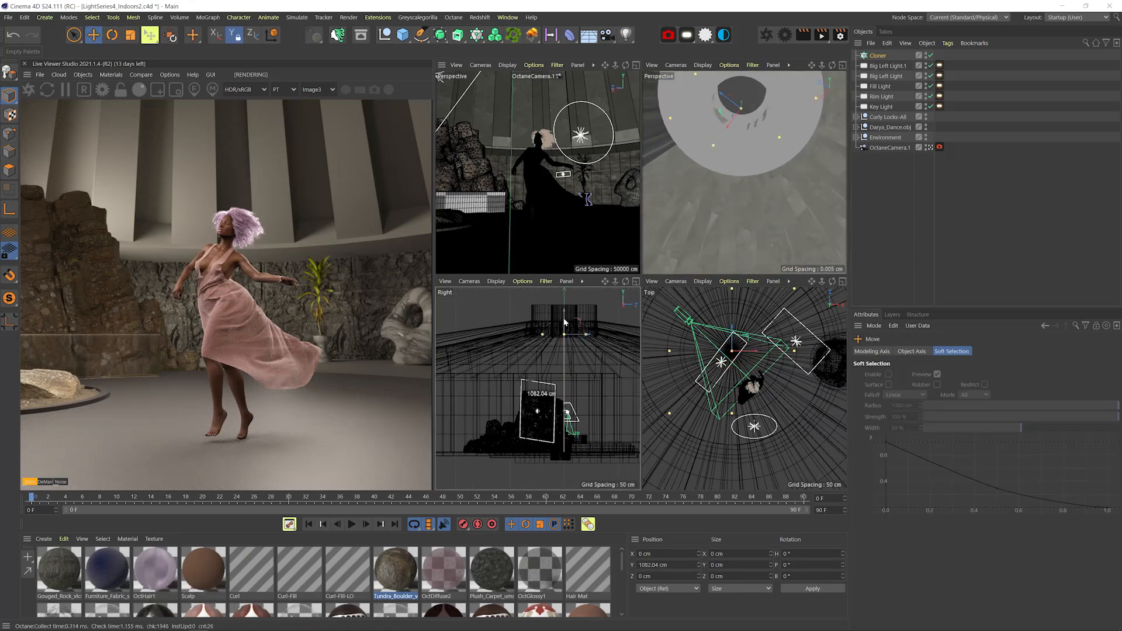
# Switch the Cloner to Radial mode and nest the duplicated light inside it, renamed Ceiling Light
pyautogui.click(877, 56)
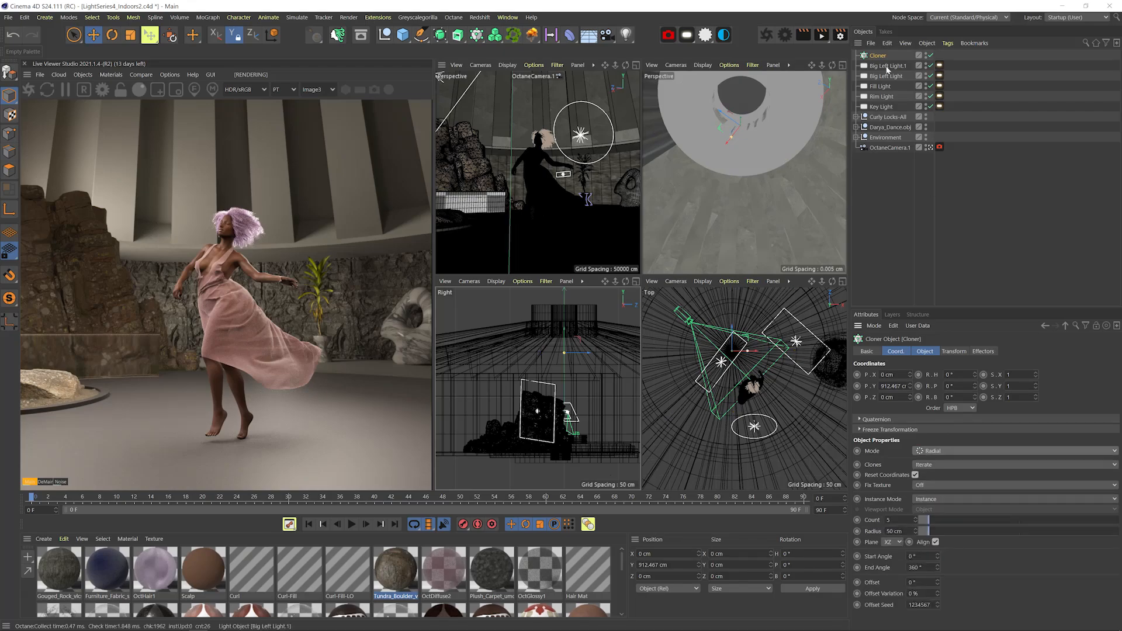
pyautogui.moveTo(882, 57); pyautogui.dragTo(881, 57)
pyautogui.doubleClick(891, 66)
pyautogui.write('Ceiling Light')
pyautogui.press('Return')
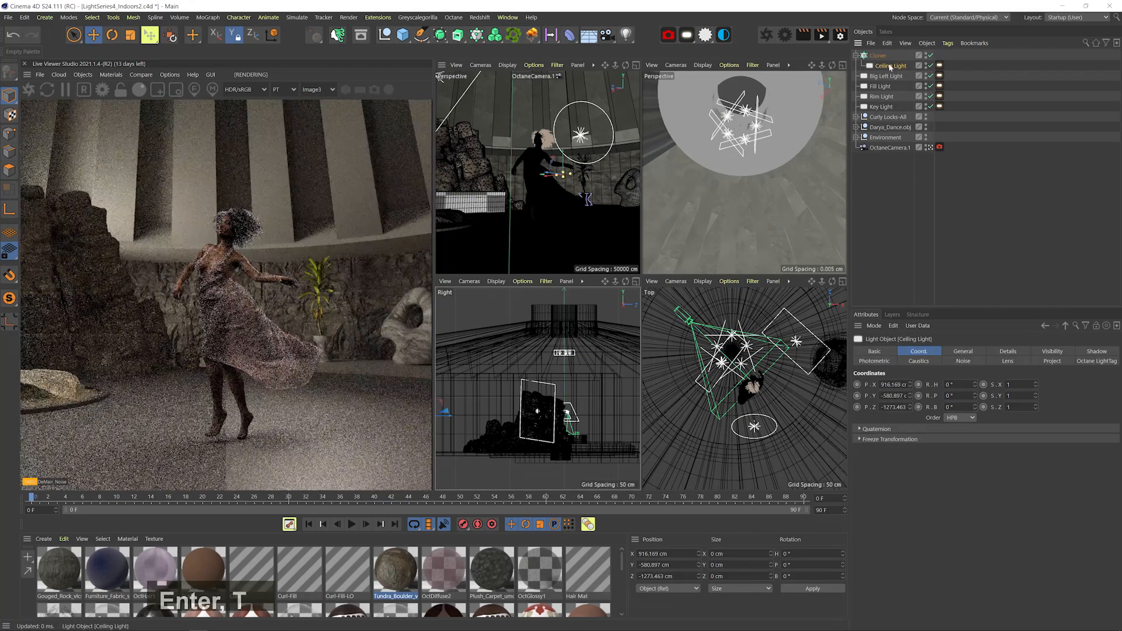
# Set the cloner's radius to about 309 cm so the lights spread around the ceiling ring
pyautogui.click(878, 56)
pyautogui.moveTo(923, 530); pyautogui.dragTo(980, 528)
pyautogui.moveTo(752, 370); pyautogui.dragTo(710, 370)
pyautogui.moveTo(710, 370); pyautogui.dragTo(692, 326)
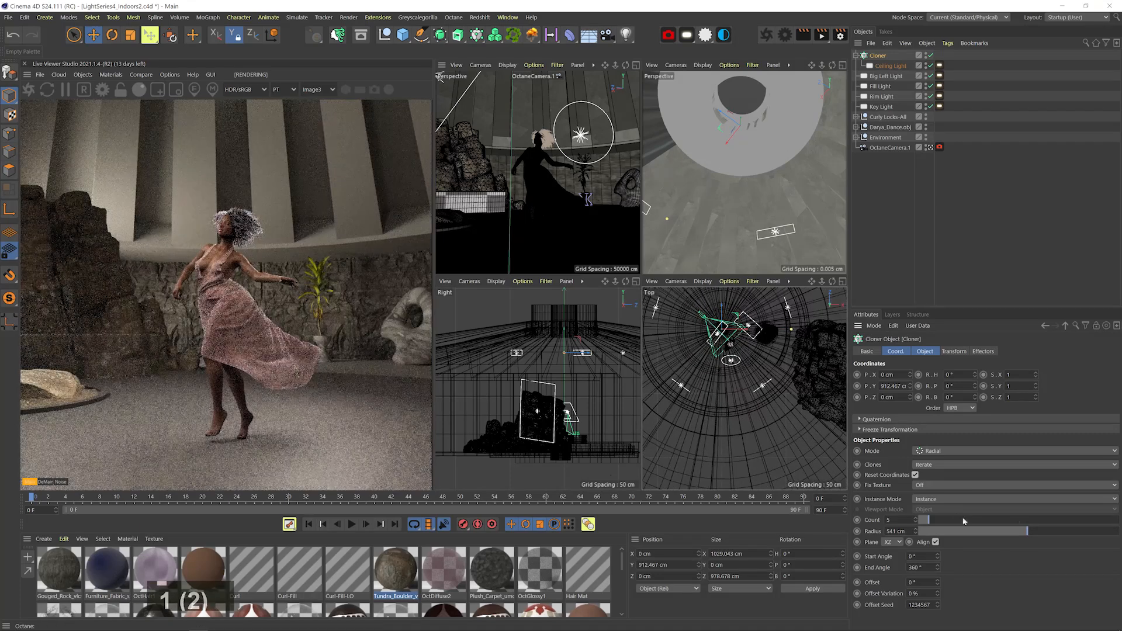
pyautogui.moveTo(740, 248); pyautogui.dragTo(685, 176)
pyautogui.moveTo(980, 533); pyautogui.dragTo(980, 533)
# Set the number of ceiling light clones to 12
pyautogui.moveTo(764, 215)
pyautogui.mouseDown()
pyautogui.moveTo(766, 192)
pyautogui.moveTo(764, 202)
pyautogui.mouseUp()
pyautogui.moveTo(679, 208); pyautogui.dragTo(791, 176)
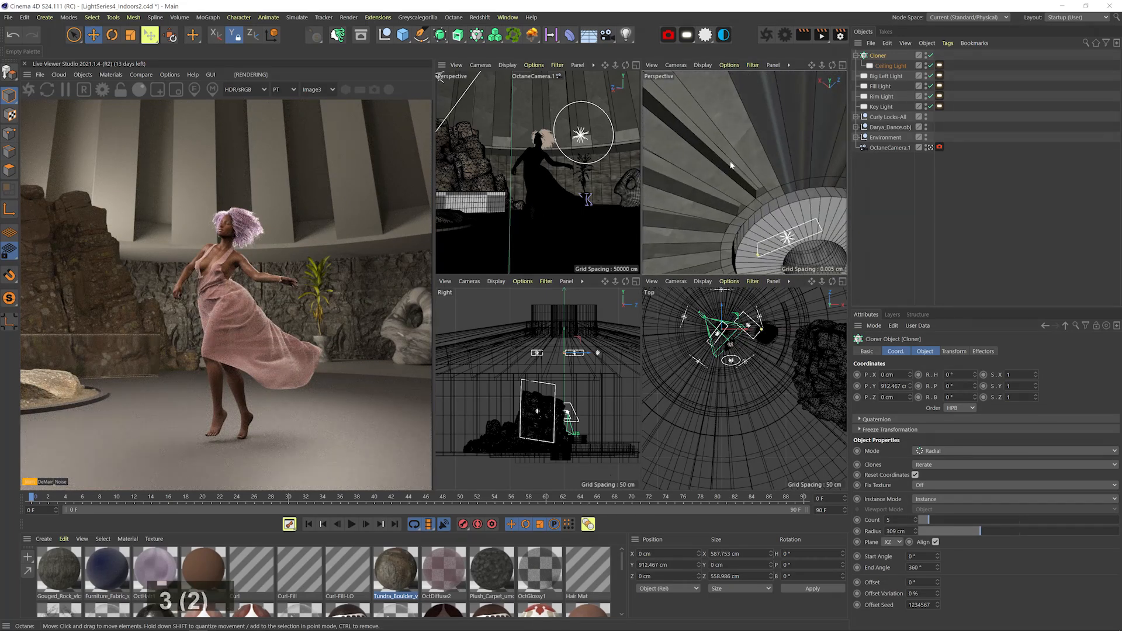
pyautogui.moveTo(678, 224); pyautogui.dragTo(706, 159)
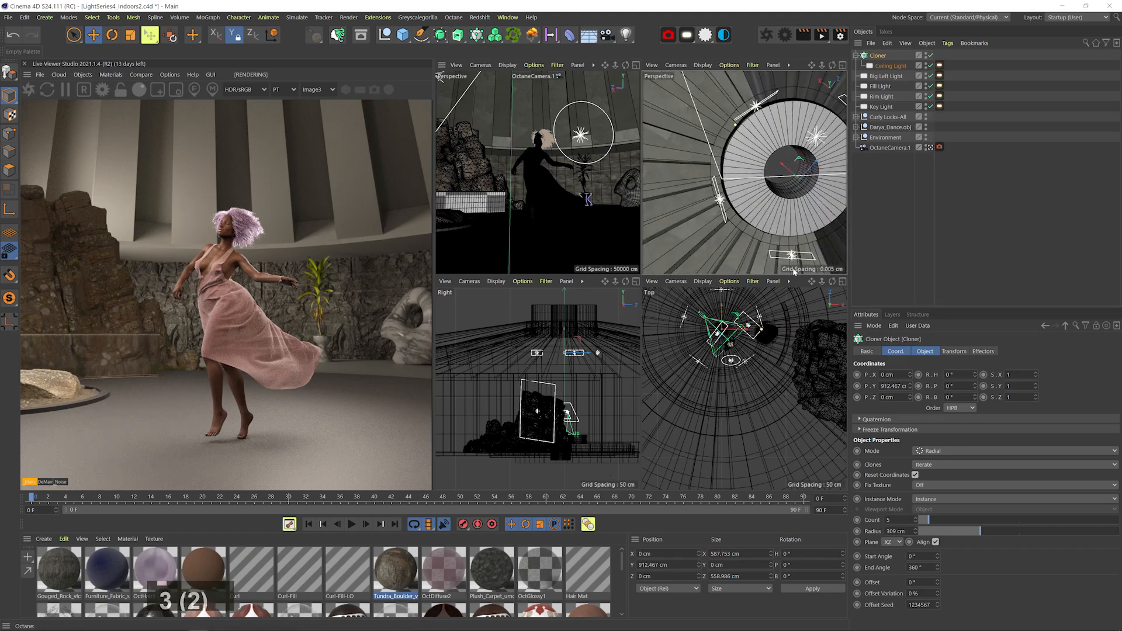
pyautogui.doubleClick(896, 520)
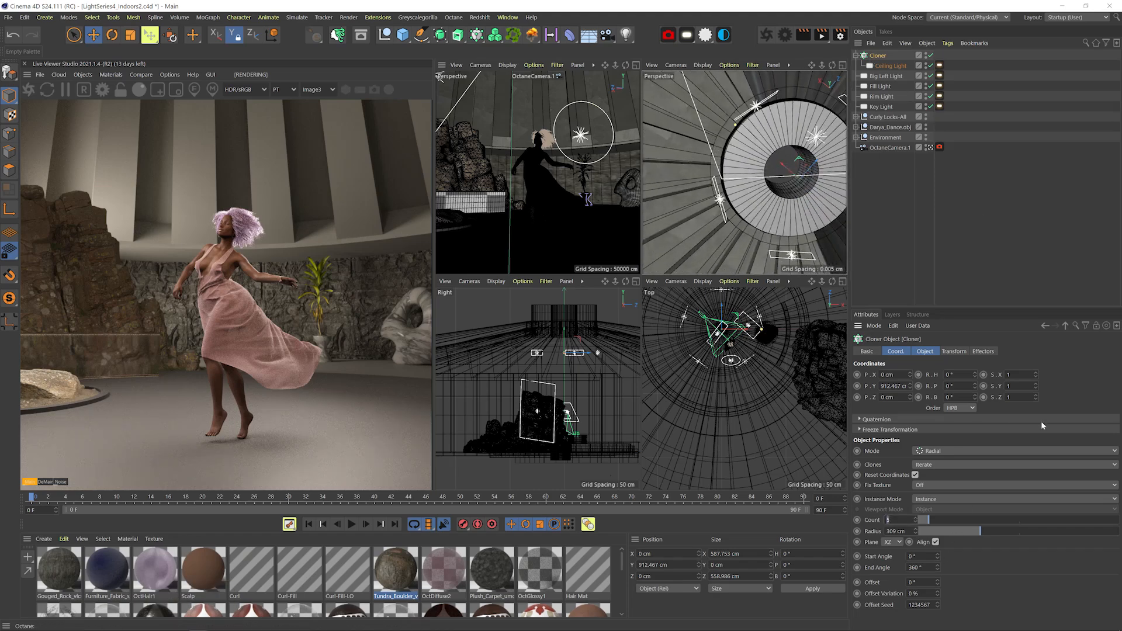
pyautogui.write('12')
pyautogui.press('Return')
# Limit the ceiling lights to an arc from 74° to 256° and raise the cloner to about Y 1095 cm
pyautogui.moveTo(938, 556); pyautogui.dragTo(937, 625)
pyautogui.moveTo(754, 205); pyautogui.dragTo(759, 158)
pyautogui.click(916, 567)
pyautogui.press('Up')
pyautogui.press('Up')
pyautogui.press('Up')
pyautogui.press('Up')
pyautogui.press('Up')
pyautogui.press('Up')
pyautogui.press('Up')
pyautogui.press('Up')
pyautogui.press('Up')
pyautogui.press('Up')
pyautogui.moveTo(563, 337); pyautogui.dragTo(562, 317)
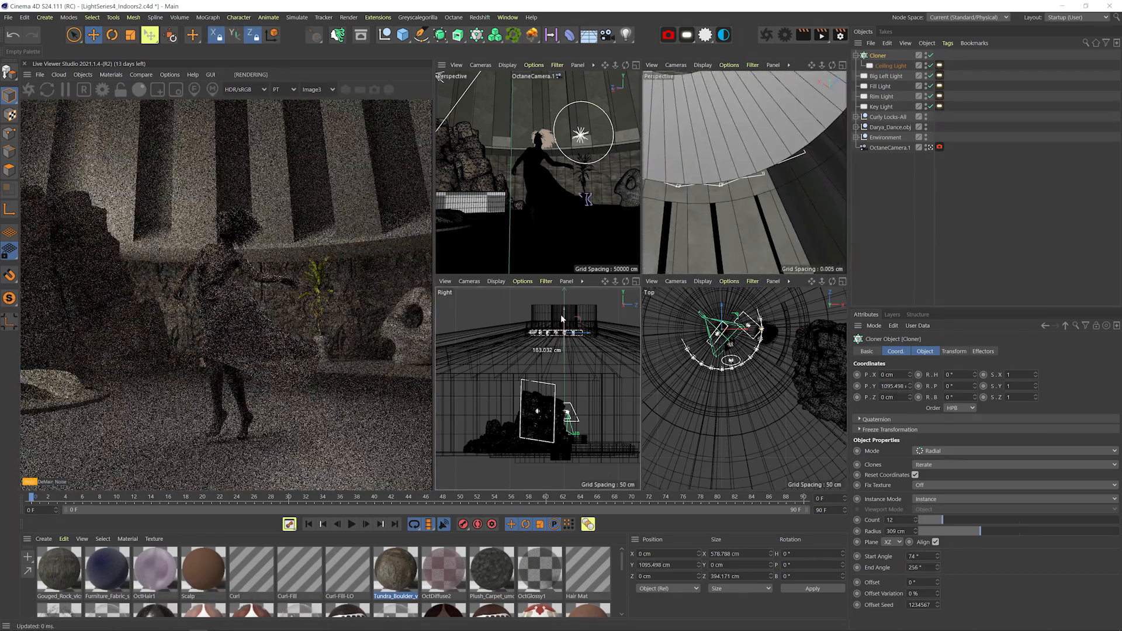
# Increase the ceiling cloner's radius in ten 10 cm increments
pyautogui.click(896, 532)
pyautogui.hotkey('shift', 'Up')
pyautogui.hotkey('shift', 'Up')
pyautogui.hotkey('shift', 'Up')
pyautogui.hotkey('shift', 'Up')
pyautogui.hotkey('shift', 'Up')
pyautogui.hotkey('shift', 'Up')
pyautogui.hotkey('shift', 'Up')
pyautogui.hotkey('shift', 'Up')
pyautogui.hotkey('shift', 'Up')
pyautogui.hotkey('shift', 'Up')
# Trim the ceiling cloner's end angle to 254.6°
pyautogui.click(917, 568)
pyautogui.hotkey('alt', 'Down')
pyautogui.hotkey('alt', 'Down')
pyautogui.hotkey('alt', 'Down')
pyautogui.hotkey('alt', 'Down')
pyautogui.hotkey('alt', 'Down')
pyautogui.hotkey('alt', 'Down')
pyautogui.hotkey('alt', 'Down')
pyautogui.hotkey('alt', 'Down')
pyautogui.hotkey('alt', 'Down')
pyautogui.hotkey('alt', 'Down')
pyautogui.hotkey('alt', 'Down')
pyautogui.hotkey('alt', 'Down')
pyautogui.hotkey('alt', 'Down')
pyautogui.hotkey('alt', 'Down')
# Set the ceiling cloner's start angle to 77°
pyautogui.moveTo(751, 201)
pyautogui.mouseDown()
pyautogui.moveTo(744, 173)
pyautogui.moveTo(751, 213)
pyautogui.mouseUp()
pyautogui.click(917, 556)
pyautogui.press('Up')
pyautogui.press('Up')
pyautogui.press('Up')
pyautogui.press('Return')
# Rename the Cloner object to Ceiling Light and save the scene
pyautogui.doubleClick(878, 55)
pyautogui.write('Ceiling Light')
pyautogui.press('Return')
pyautogui.hotkey('ctrl', 's')
# Widen the Ceiling Light cloner's radius to about 1840 cm and lower the ring to about Y 760 cm
pyautogui.moveTo(1000, 531); pyautogui.dragTo(1118, 531)
pyautogui.press('2')
pyautogui.moveTo(754, 422); pyautogui.dragTo(733, 448)
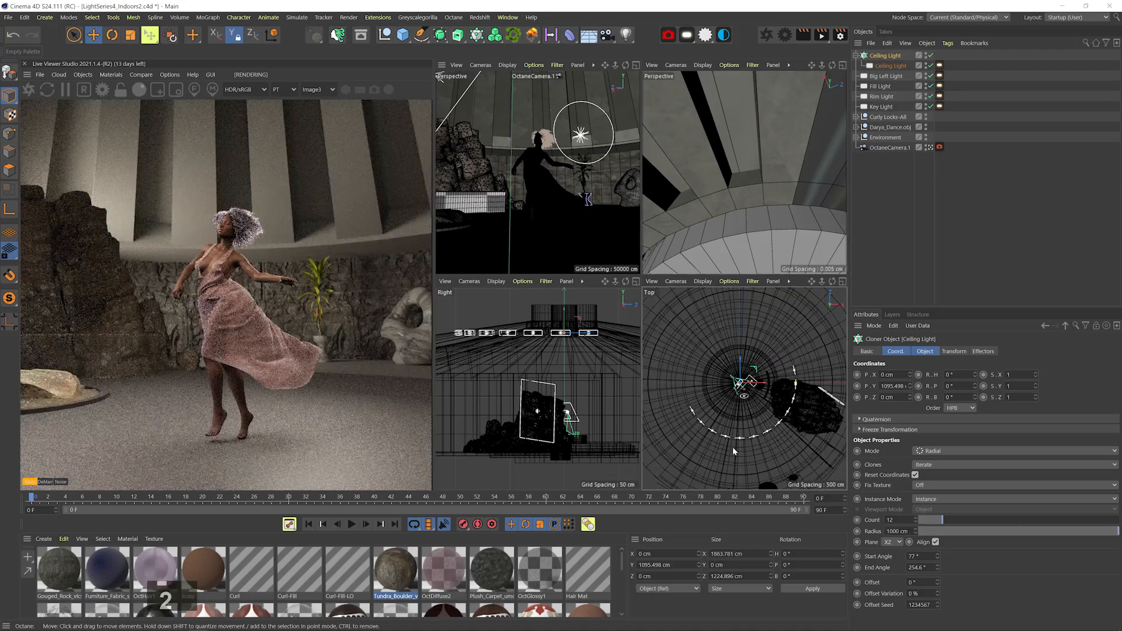
pyautogui.moveTo(916, 531); pyautogui.dragTo(916, 480)
pyautogui.moveTo(564, 320); pyautogui.dragTo(562, 357)
pyautogui.hotkey('shift', 'Down')
pyautogui.hotkey('shift', 'Down')
pyautogui.hotkey('shift', 'Down')
pyautogui.hotkey('shift', 'Down')
pyautogui.hotkey('shift', 'Down')
pyautogui.hotkey('shift', 'Down')
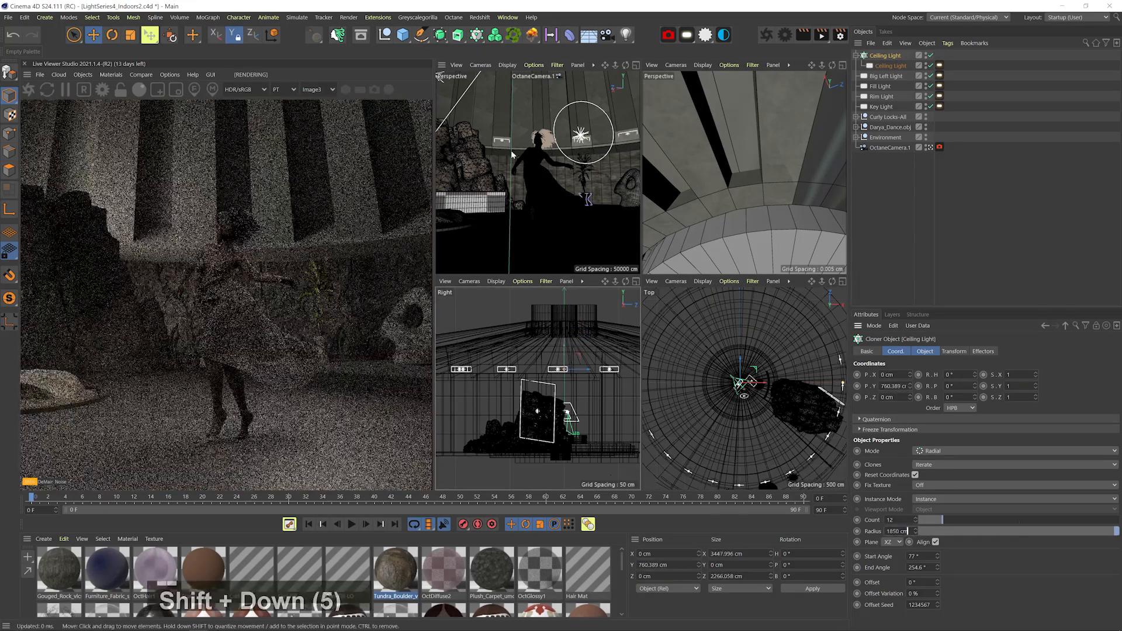
# Try a different IES profile from the ies-lights-pack folder in the ceiling light's distribution texture
pyautogui.click(940, 66)
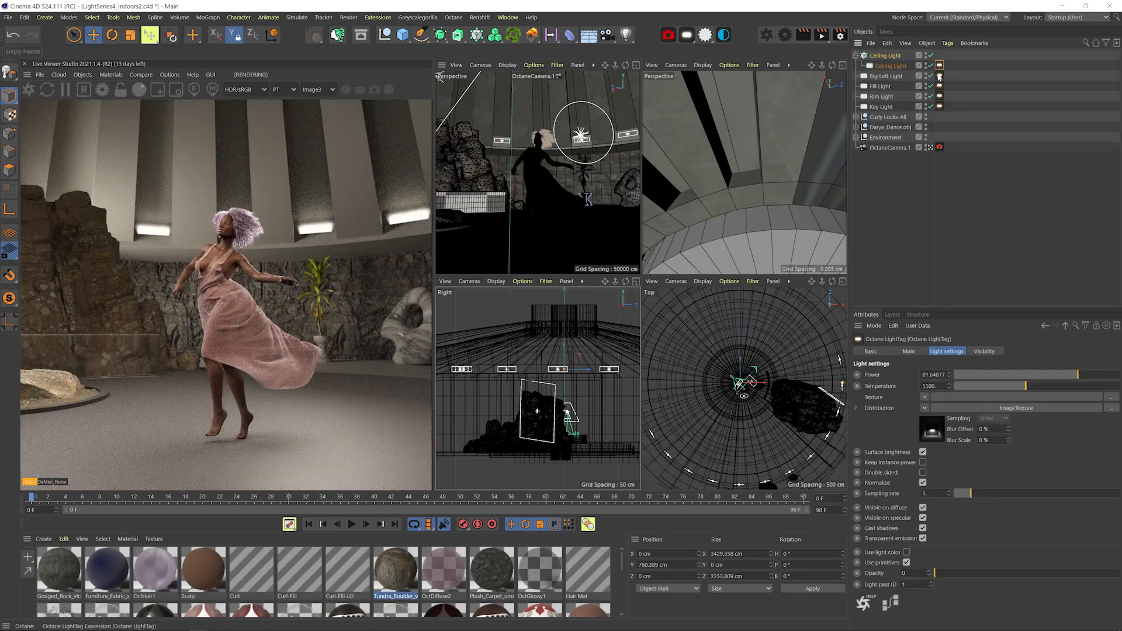
pyautogui.click(964, 407)
pyautogui.click(1110, 375)
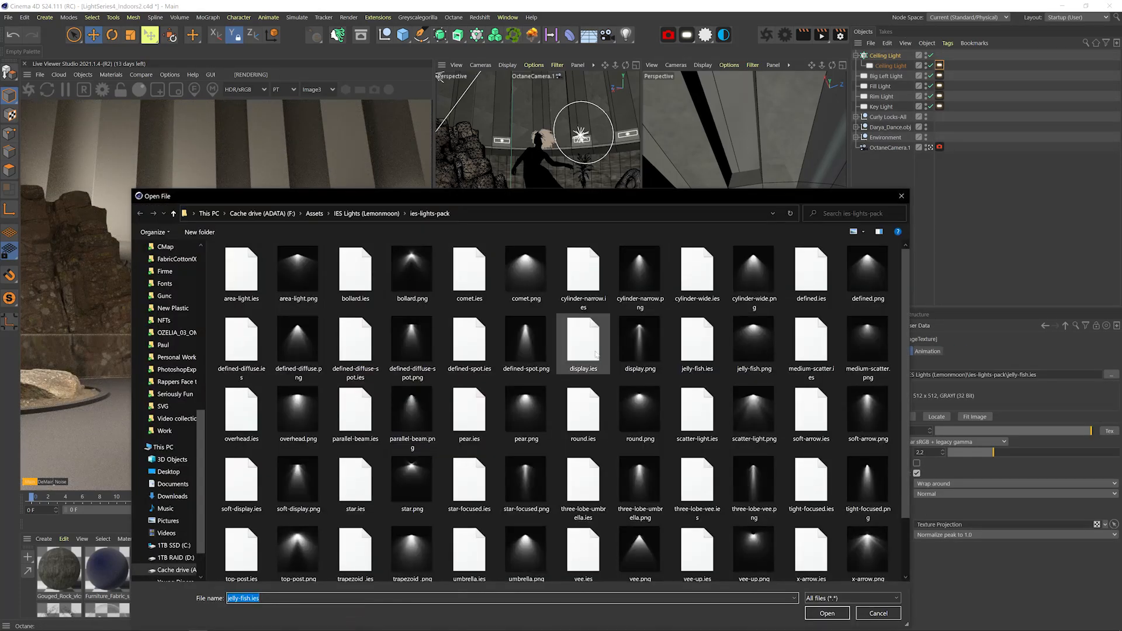
pyautogui.scroll(-2, 595, 353)
pyautogui.doubleClick(235, 537)
pyautogui.click(653, 370)
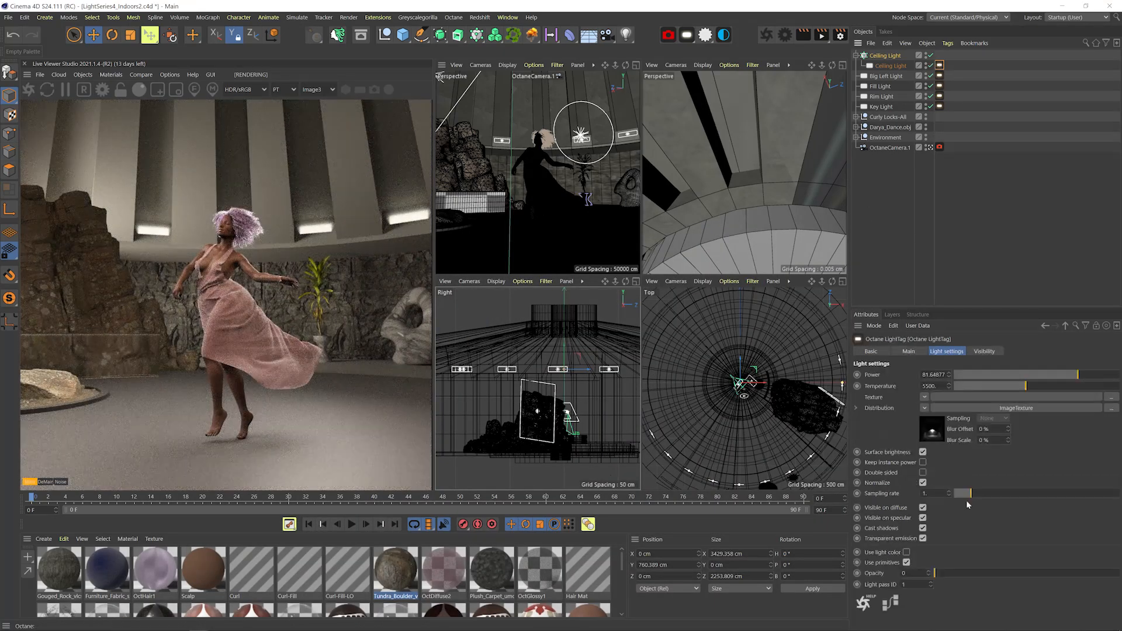
# Turn off the ceiling light's surface brightness and load scatter-light.ies as its distribution, saving the scene
pyautogui.click(924, 451)
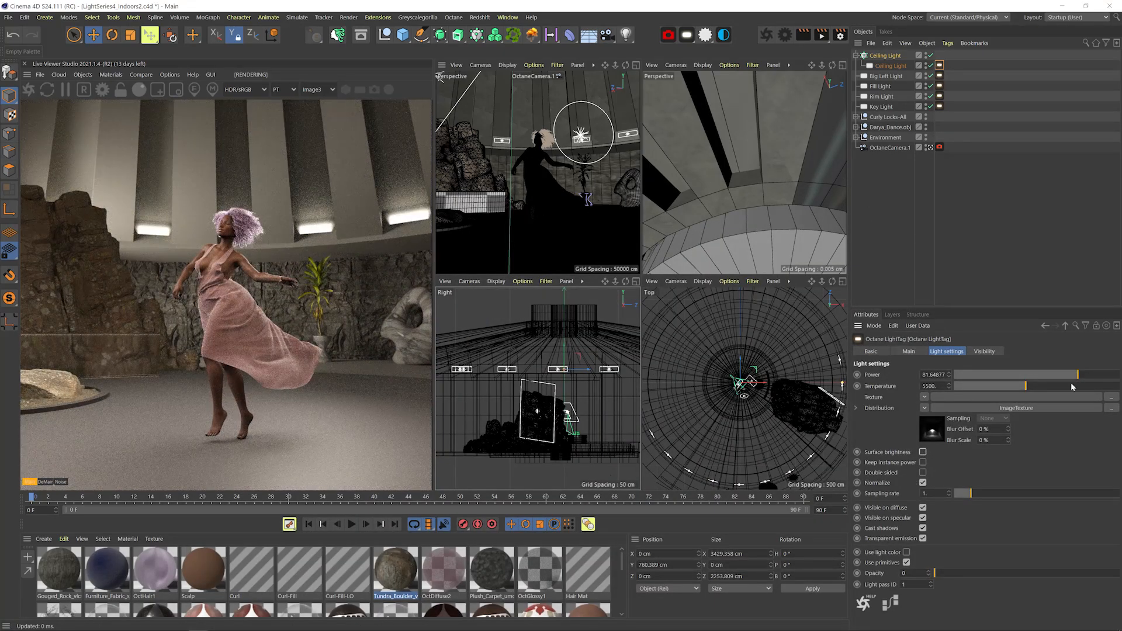
pyautogui.click(1016, 408)
pyautogui.click(1111, 375)
pyautogui.doubleClick(708, 413)
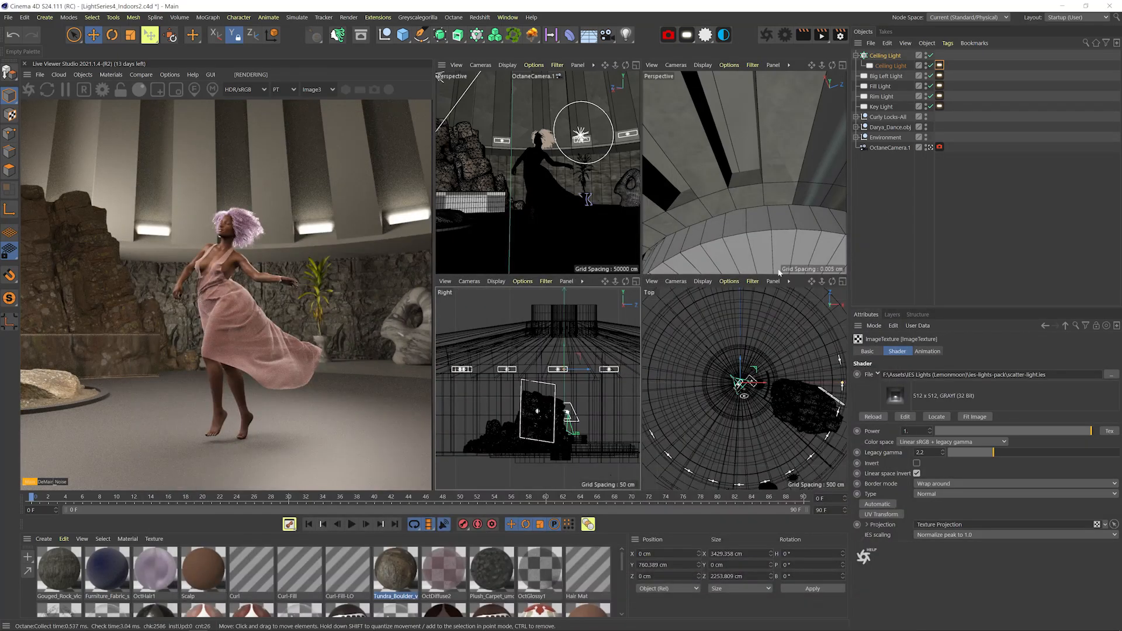
pyautogui.click(1065, 326)
pyautogui.hotkey('ctrl', 's')
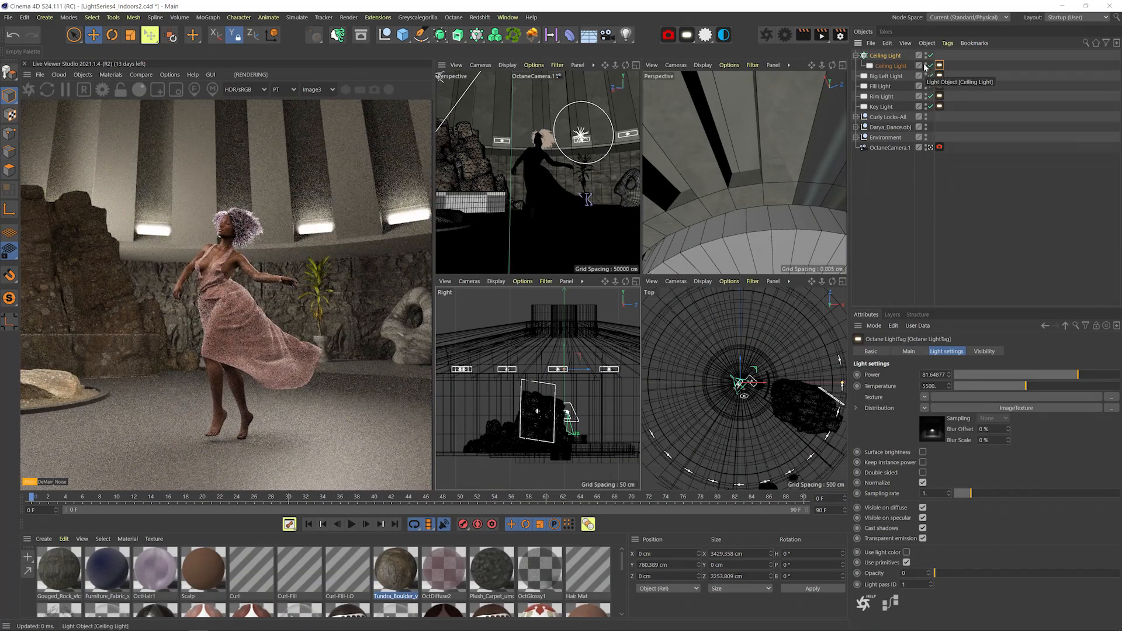
# Fine-tune the Ceiling Light cloner's end angle to 254.3°
pyautogui.press('2')
pyautogui.moveTo(757, 220); pyautogui.dragTo(857, 211)
pyautogui.press('3')
pyautogui.press('2')
pyautogui.press('3')
pyautogui.press('2')
pyautogui.press('1')
pyautogui.press('3')
pyautogui.press('1')
pyautogui.press('3')
pyautogui.click(885, 56)
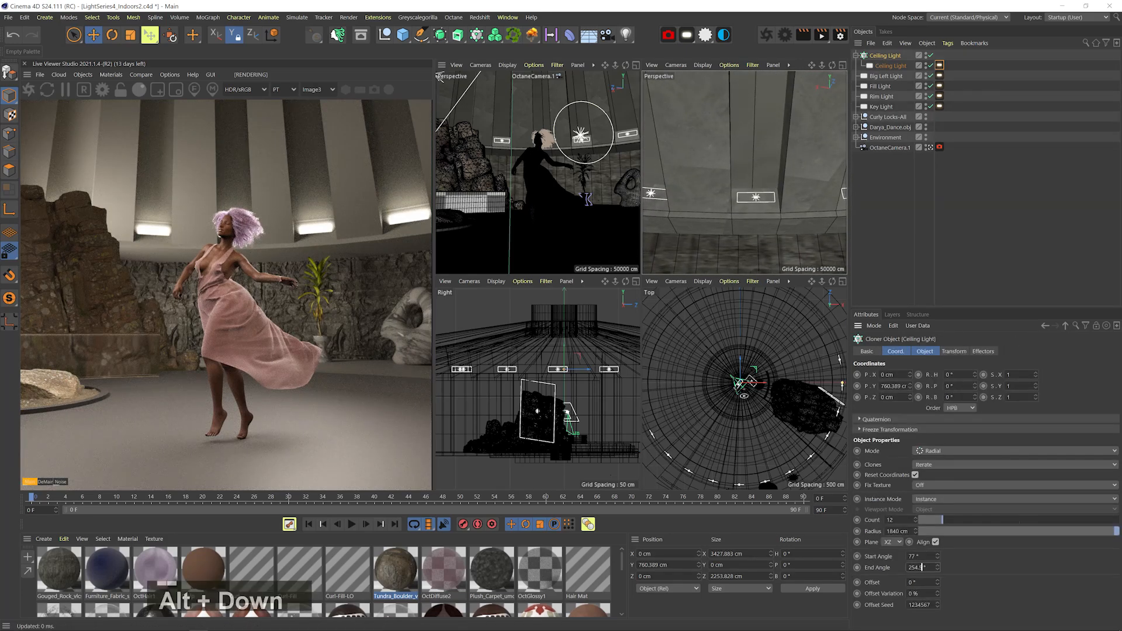
pyautogui.hotkey('alt', 'Down')
pyautogui.hotkey('alt', 'Down')
# Set the cloner's transform pitch to -28° to tilt the ceiling lights, and raise the ring to about Y 778 cm
pyautogui.click(891, 66)
pyautogui.click(885, 56)
pyautogui.click(954, 351)
pyautogui.click(952, 401)
pyautogui.press('Down')
pyautogui.press('Down')
pyautogui.press('Down')
pyautogui.press('Down')
pyautogui.press('Down')
pyautogui.press('Down')
pyautogui.press('Down')
pyautogui.press('Down')
pyautogui.hotkey('shift', 'Down')
pyautogui.hotkey('shift', 'Down')
pyautogui.press('Return')
pyautogui.scroll(5, 558, 351)
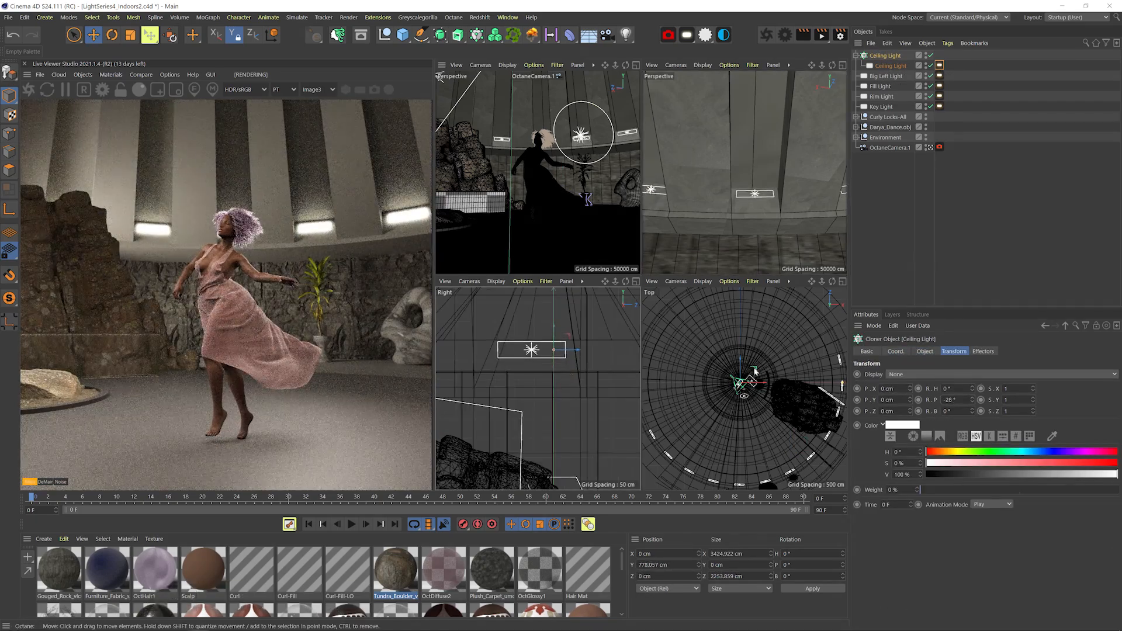
# Load x-arrow.ies as the ceiling light's distribution and set its power to 120
pyautogui.click(940, 86)
pyautogui.click(1027, 409)
pyautogui.click(1112, 376)
pyautogui.doubleClick(847, 428)
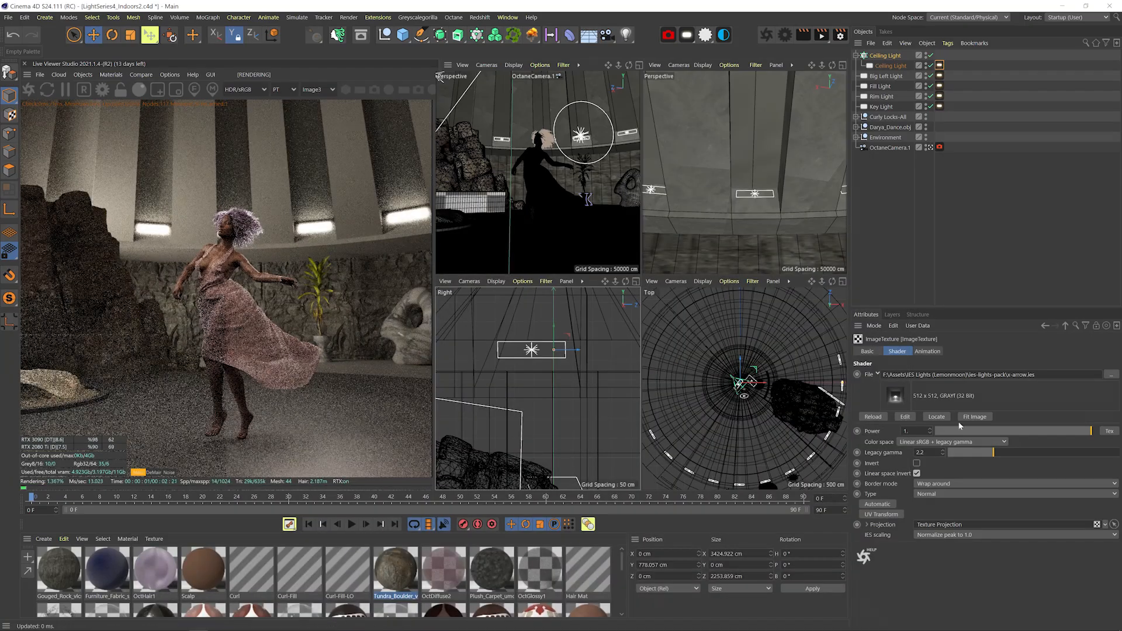
pyautogui.click(1065, 326)
pyautogui.doubleClick(933, 375)
pyautogui.write('120')
pyautogui.press('Return')
# Set the Ceiling Light cloner's radius to 1849 cm so the lights sit against the ceiling panels
pyautogui.moveTo(777, 184); pyautogui.dragTo(769, 153)
pyautogui.click(885, 55)
pyautogui.click(925, 352)
pyautogui.click(895, 455)
pyautogui.press('Up')
pyautogui.press('Up')
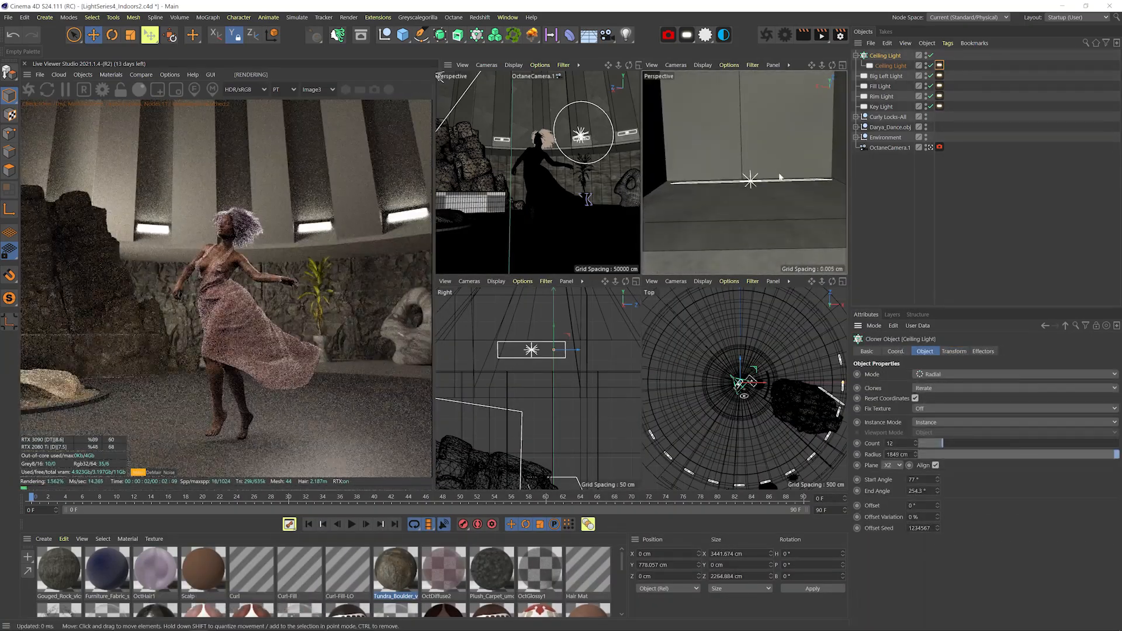
pyautogui.hotkey('shift', 'Down')
# Set the cloned ceiling lights' pitch to -18° and duplicate the Ceiling Light cloner
pyautogui.click(940, 66)
pyautogui.moveTo(753, 191)
pyautogui.mouseDown()
pyautogui.moveTo(702, 218)
pyautogui.moveTo(754, 198)
pyautogui.mouseUp()
pyautogui.scroll(-4, 736, 204)
pyautogui.click(885, 56)
pyautogui.click(954, 352)
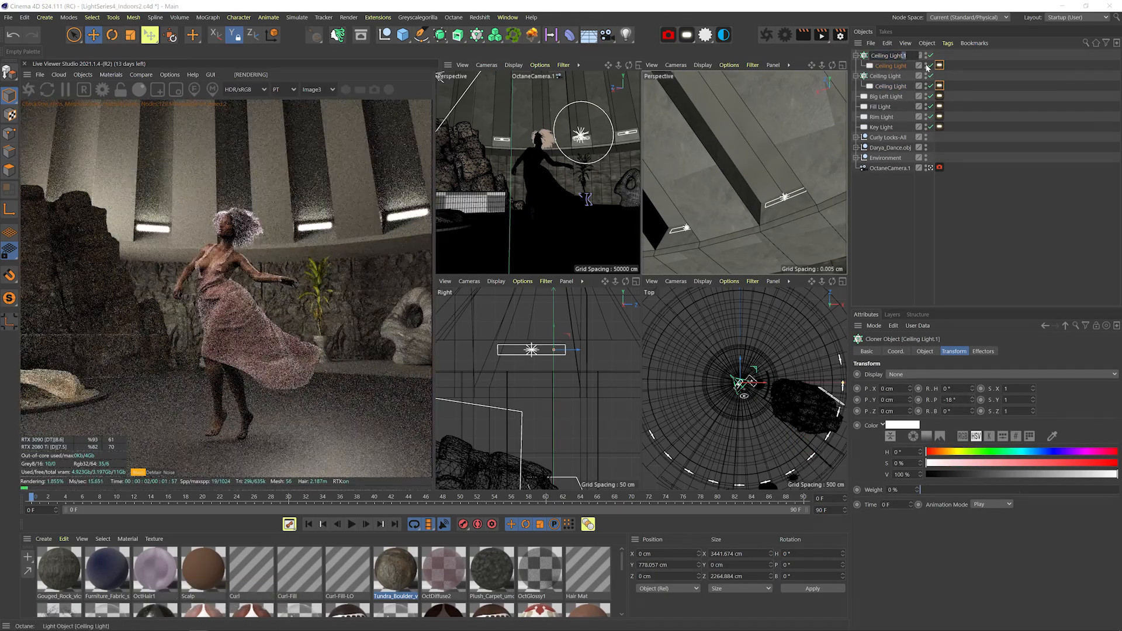
# Rename the duplicated cloner Ceiling Lights2 and its light Ceiling Light2, and lower the ring to about Y 649 cm
pyautogui.write('s2')
pyautogui.press('Down')
pyautogui.write('2')
pyautogui.click(887, 55)
pyautogui.press('e')
pyautogui.moveTo(554, 336); pyautogui.dragTo(554, 338)
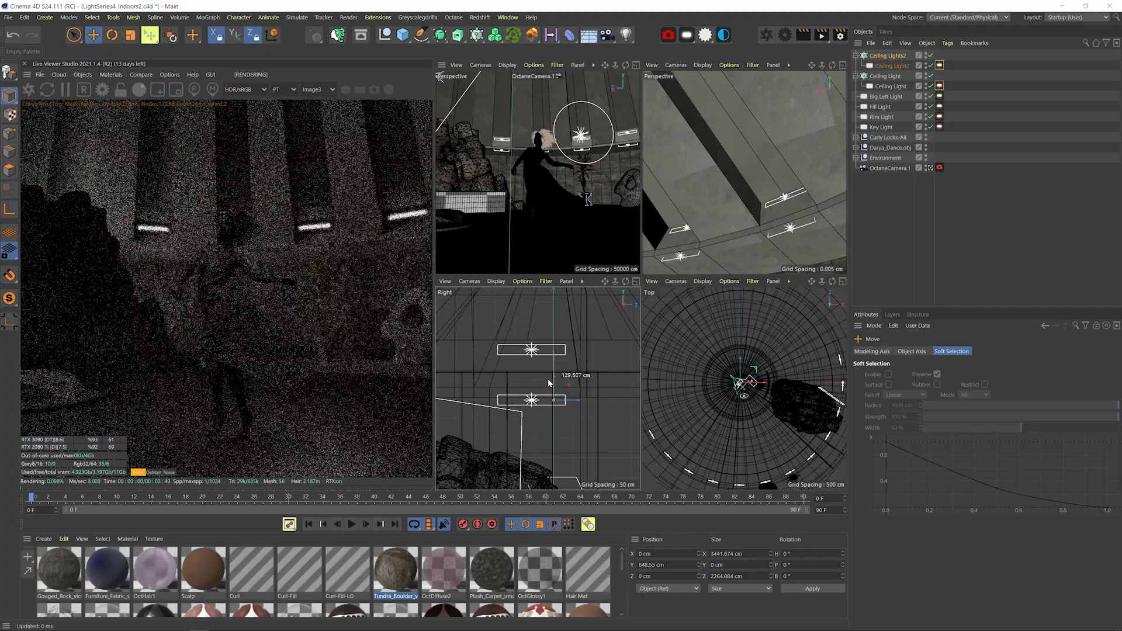
pyautogui.moveTo(549, 379); pyautogui.dragTo(548, 379)
# Widen the Ceiling Lights2 ring's radius to 1989 cm and set its light's Size Y to about 77 cm
pyautogui.moveTo(772, 204)
pyautogui.mouseDown()
pyautogui.moveTo(754, 219)
pyautogui.moveTo(767, 206)
pyautogui.mouseUp()
pyautogui.click(924, 352)
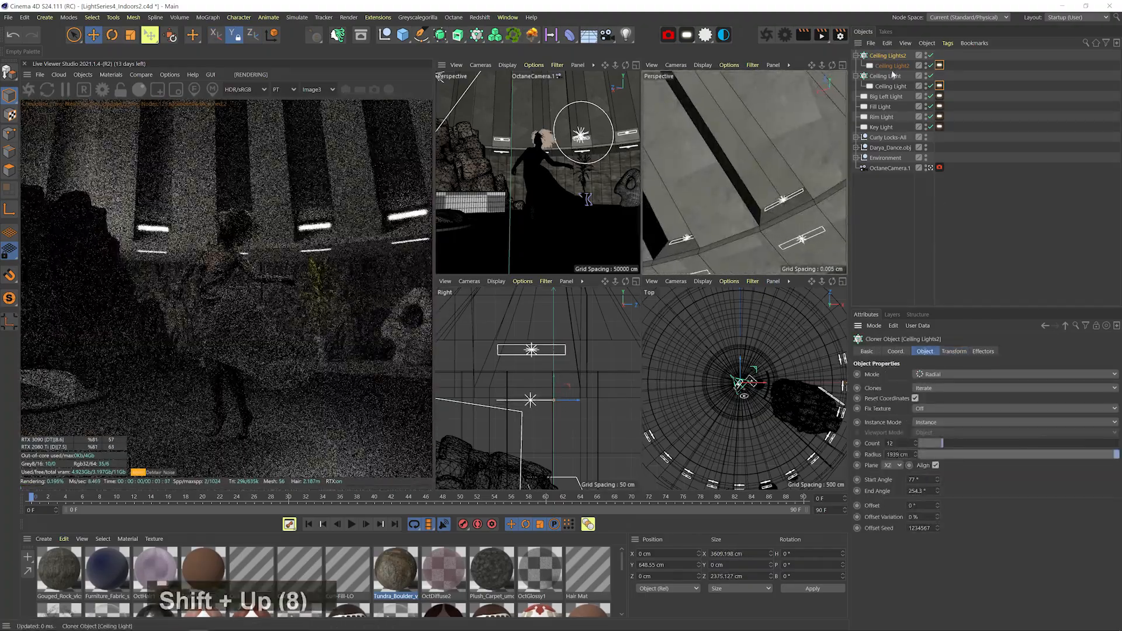
pyautogui.click(893, 66)
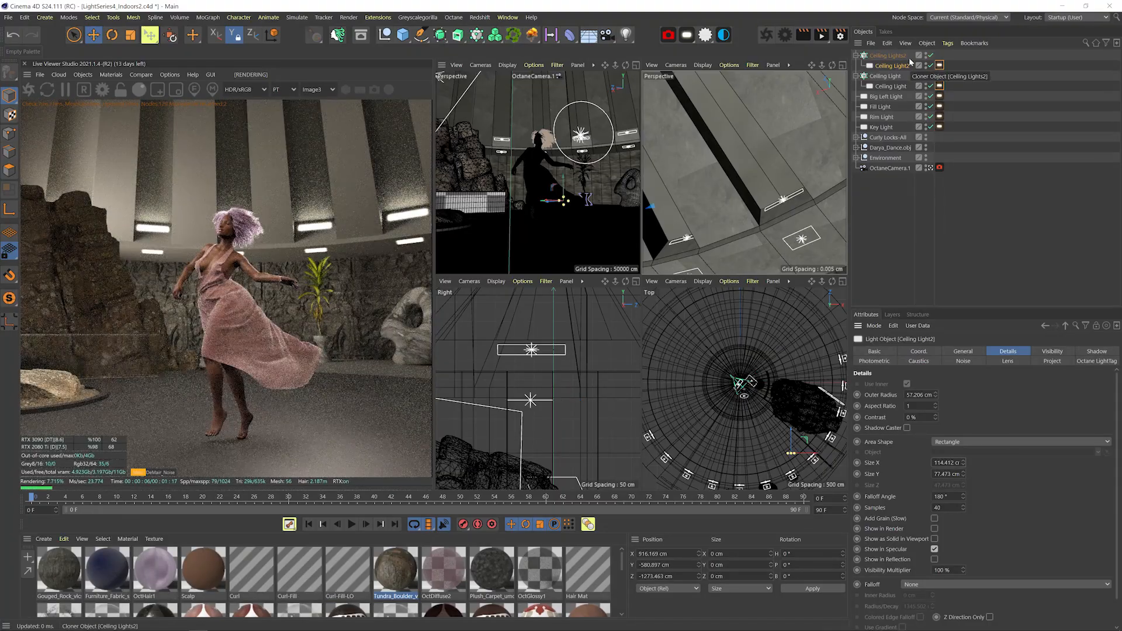
pyautogui.hotkey('shift', 'Up')
pyautogui.hotkey('shift', 'Up')
pyautogui.hotkey('shift', 'Up')
pyautogui.hotkey('shift', 'Up')
pyautogui.hotkey('shift', 'Up')
pyautogui.hotkey('shift', 'Up')
pyautogui.hotkey('shift', 'Up')
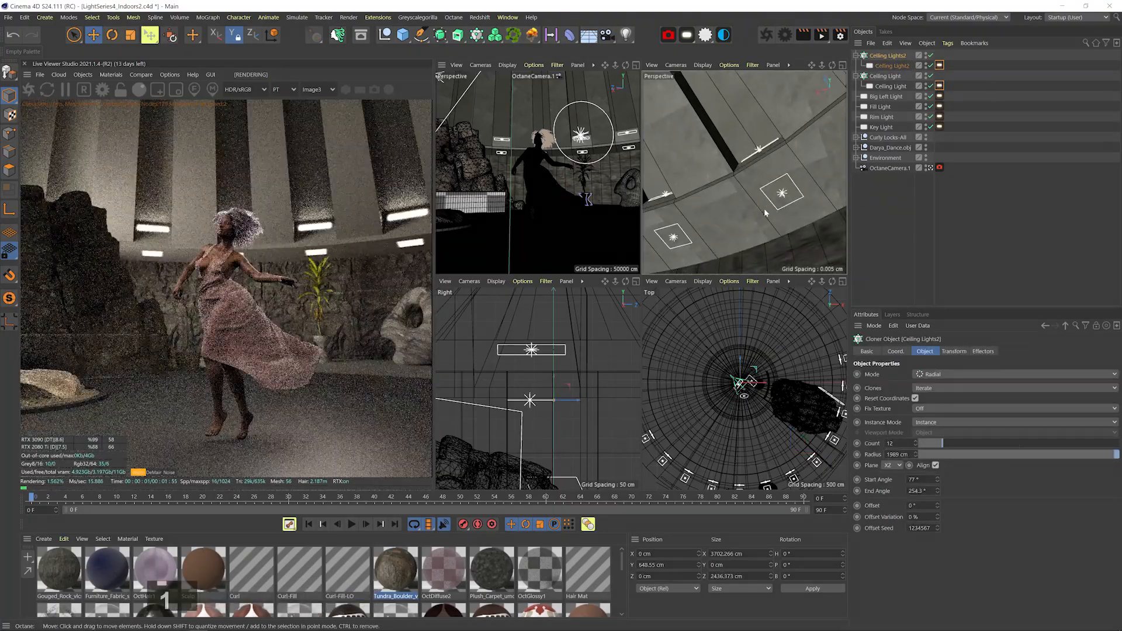
pyautogui.click(940, 65)
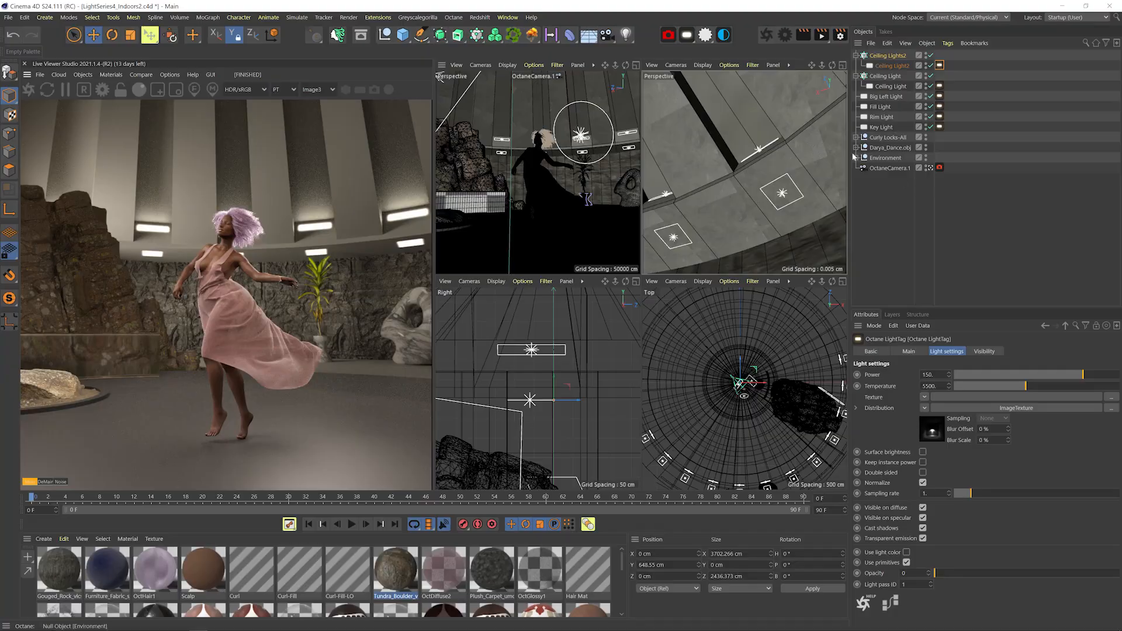
# Add a 400 × 400 cm plane, move it beside the camera and rotate it upright to face the dancer
pyautogui.moveTo(400, 39); pyautogui.dragTo(444, 52)
pyautogui.moveTo(754, 176); pyautogui.dragTo(735, 196)
pyautogui.press('r')
pyautogui.moveTo(735, 193); pyautogui.dragTo(797, 136)
pyautogui.press('e')
# Create a white Octane diffuse material and apply it to the plane
pyautogui.scroll(-3, 369, 578)
pyautogui.scroll(3, 367, 576)
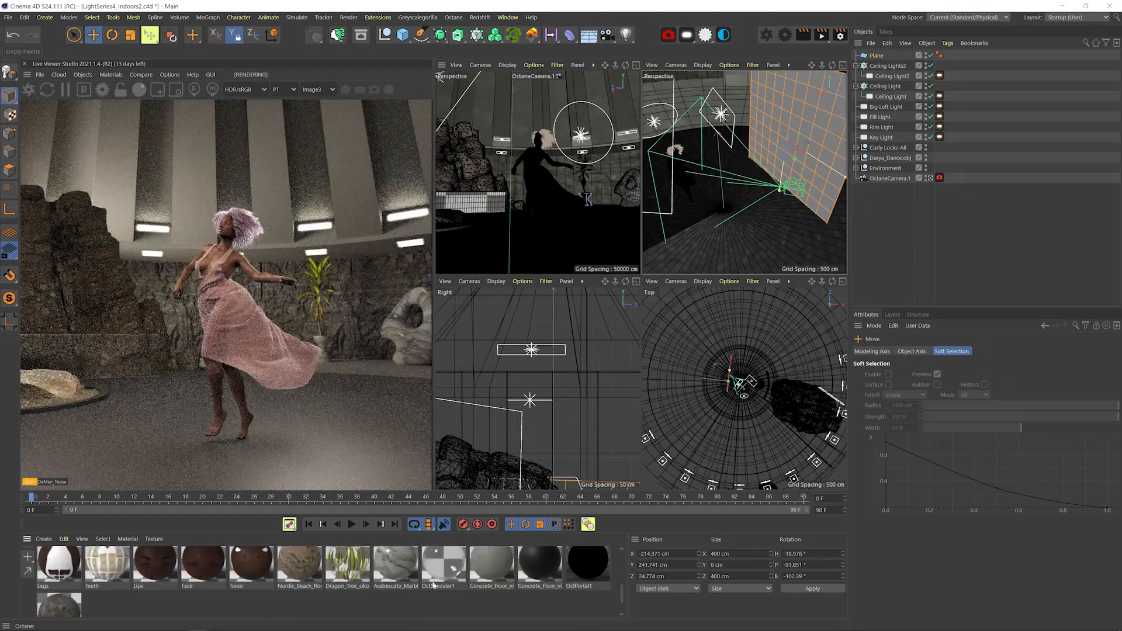
pyautogui.moveTo(708, 37); pyautogui.dragTo(727, 75)
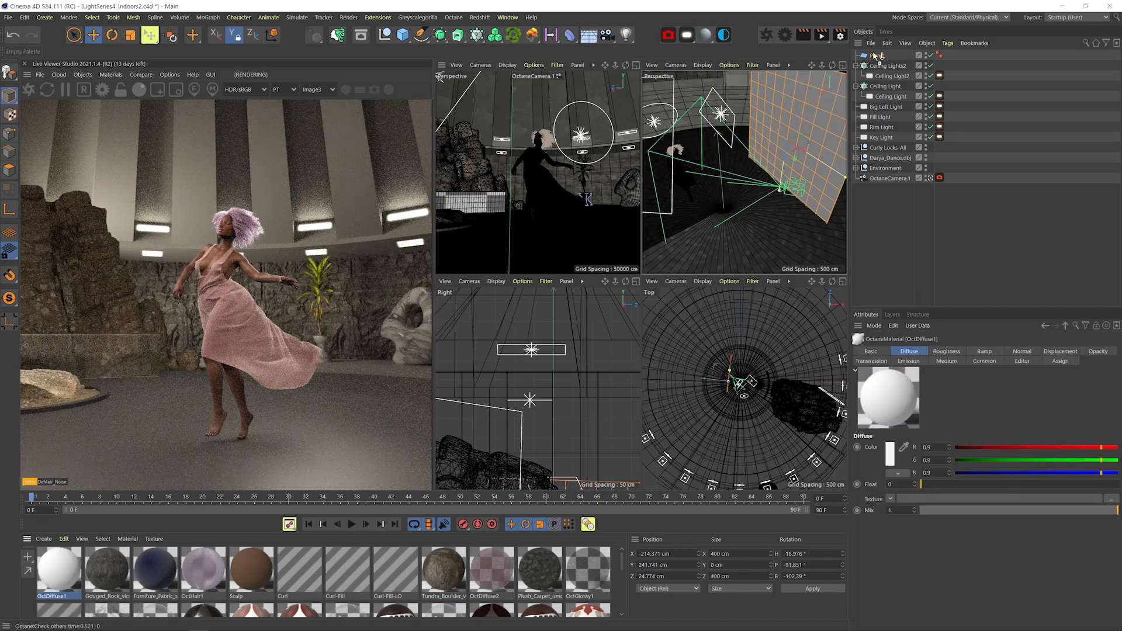
pyautogui.moveTo(875, 56); pyautogui.dragTo(877, 56)
# Raise the Octane camera imager's exposure to about 2.27
pyautogui.moveTo(754, 175); pyautogui.dragTo(814, 225)
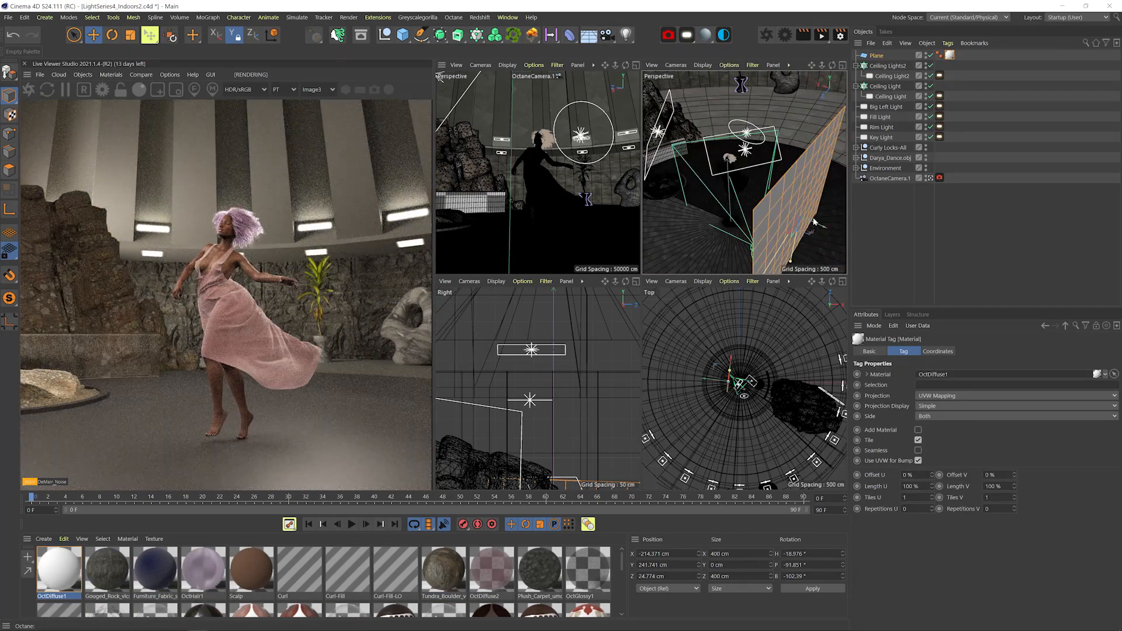
pyautogui.click(787, 35)
pyautogui.moveTo(173, 11); pyautogui.dragTo(617, 143)
pyautogui.click(490, 167)
pyautogui.click(696, 193)
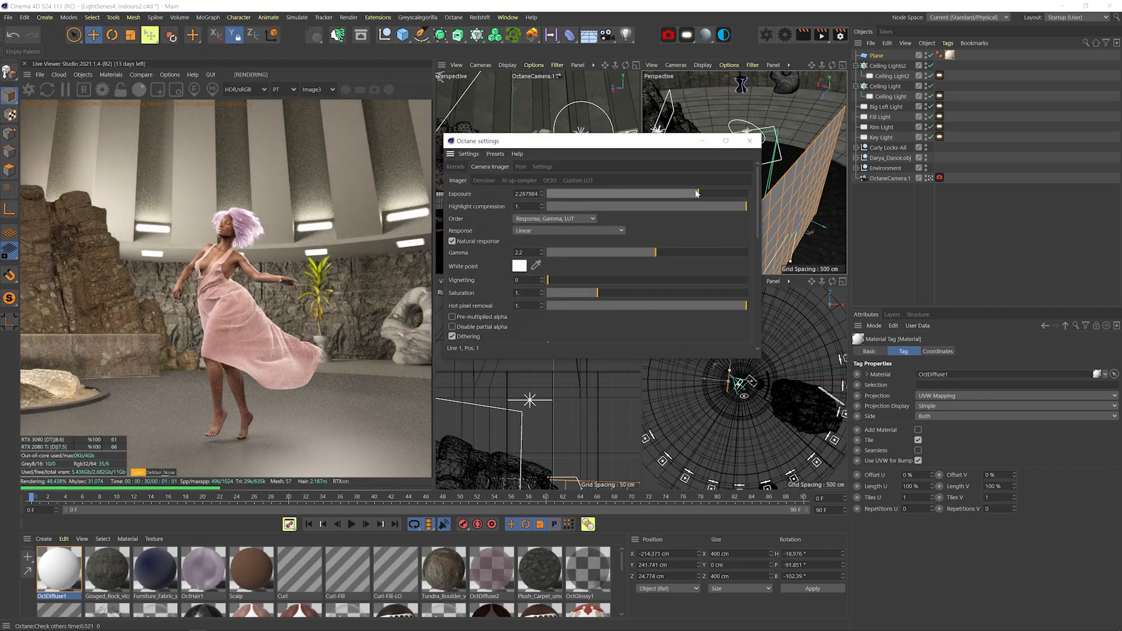
pyautogui.click(750, 141)
# Move the plane to about X -235, Y 245, Z -76 cm and rename it Reflector
pyautogui.keyDown('alt'); pyautogui.moveTo(754, 181); pyautogui.dragTo(781, 234); pyautogui.keyUp('alt')
pyautogui.moveTo(772, 173); pyautogui.dragTo(801, 177)
pyautogui.write('Reflecto')
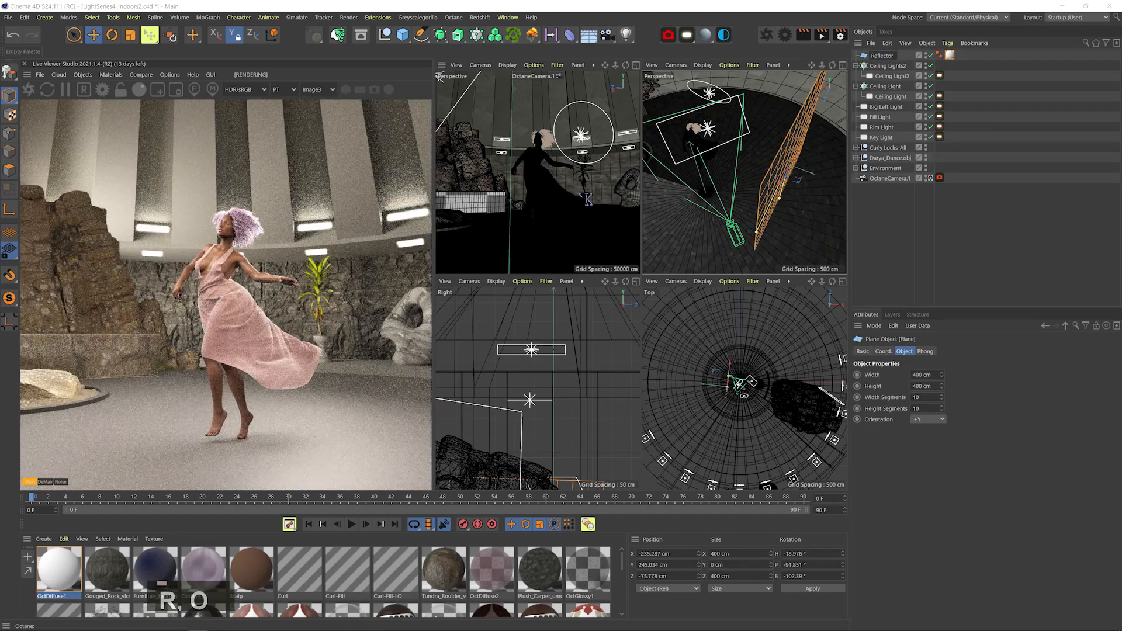
pyautogui.write('r')
pyautogui.press('Return')
# Set the Octane camera imager's exposure to 4
pyautogui.click(103, 89)
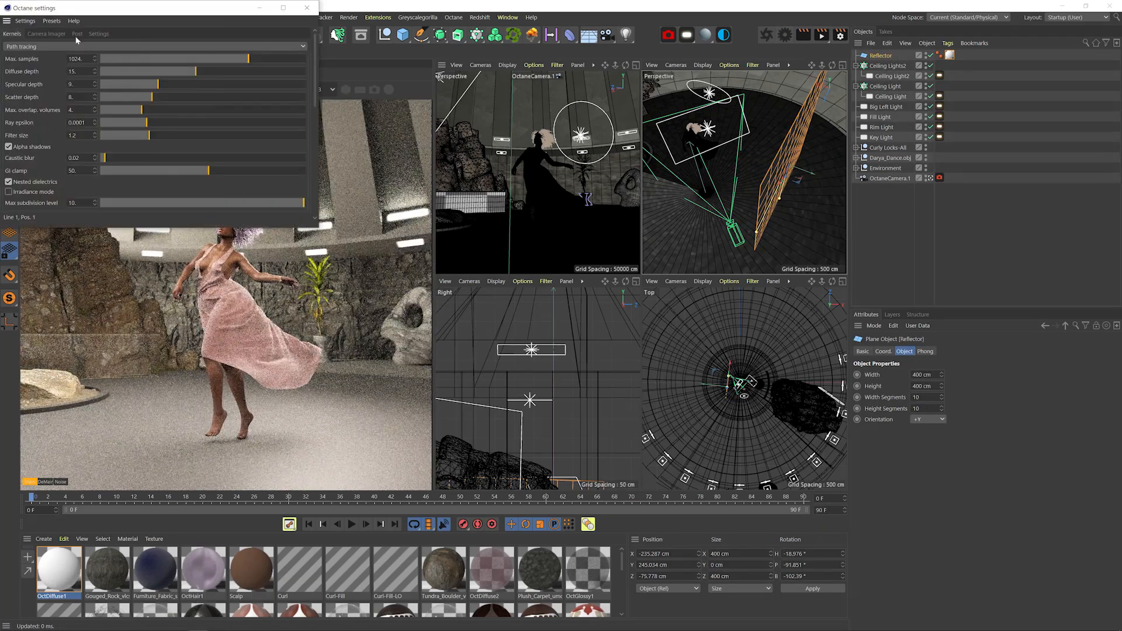
pyautogui.click(47, 34)
pyautogui.moveTo(254, 60); pyautogui.dragTo(263, 59)
pyautogui.moveTo(212, 8); pyautogui.dragTo(743, 82)
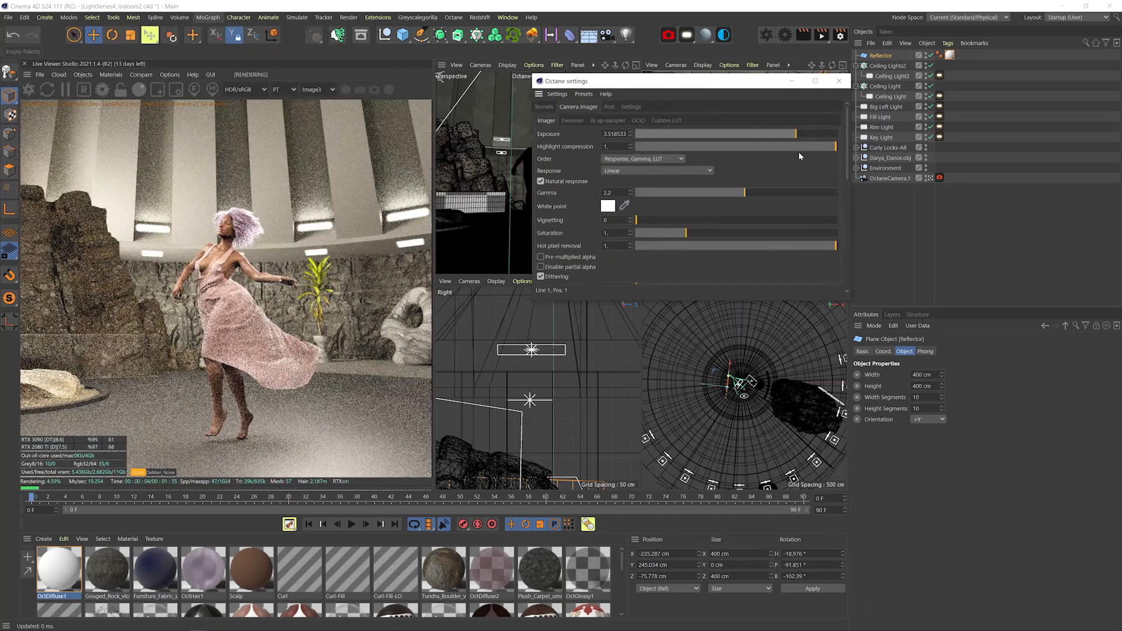
pyautogui.write('4')
pyautogui.press('Return')
pyautogui.click(839, 81)
# Lower the Key Light's Octane power slightly and open the Rim Light's light settings
pyautogui.click(939, 138)
pyautogui.moveTo(1074, 376); pyautogui.dragTo(1068, 379)
pyautogui.click(939, 127)
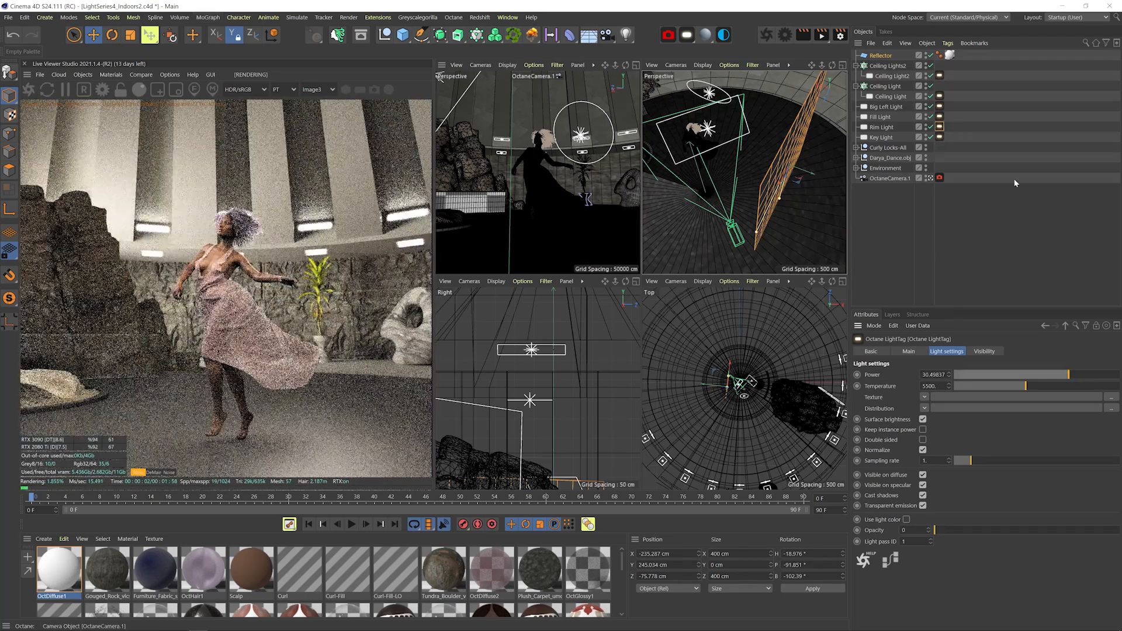
# Draw an open Bezier spline along the near edge of the large rock formation in the top view
pyautogui.moveTo(746, 208); pyautogui.dragTo(819, 205)
pyautogui.moveTo(810, 404); pyautogui.dragTo(743, 370)
pyautogui.click(900, 233)
pyautogui.click(420, 35)
# Place the spline at the foot of the rocks at a height of about Y 81 cm and pitch it about 6.6°
pyautogui.press('e')
pyautogui.moveTo(732, 111); pyautogui.dragTo(730, 103)
pyautogui.keyDown('alt'); pyautogui.moveTo(745, 175); pyautogui.dragTo(742, 126); pyautogui.keyUp('alt')
pyautogui.press('r')
pyautogui.moveTo(735, 136); pyautogui.dragTo(727, 122)
pyautogui.moveTo(727, 152)
pyautogui.mouseDown()
pyautogui.moveTo(756, 208)
pyautogui.moveTo(783, 202)
pyautogui.moveTo(701, 220)
pyautogui.mouseUp()
pyautogui.click(10, 133)
pyautogui.click(74, 35)
pyautogui.press('r')
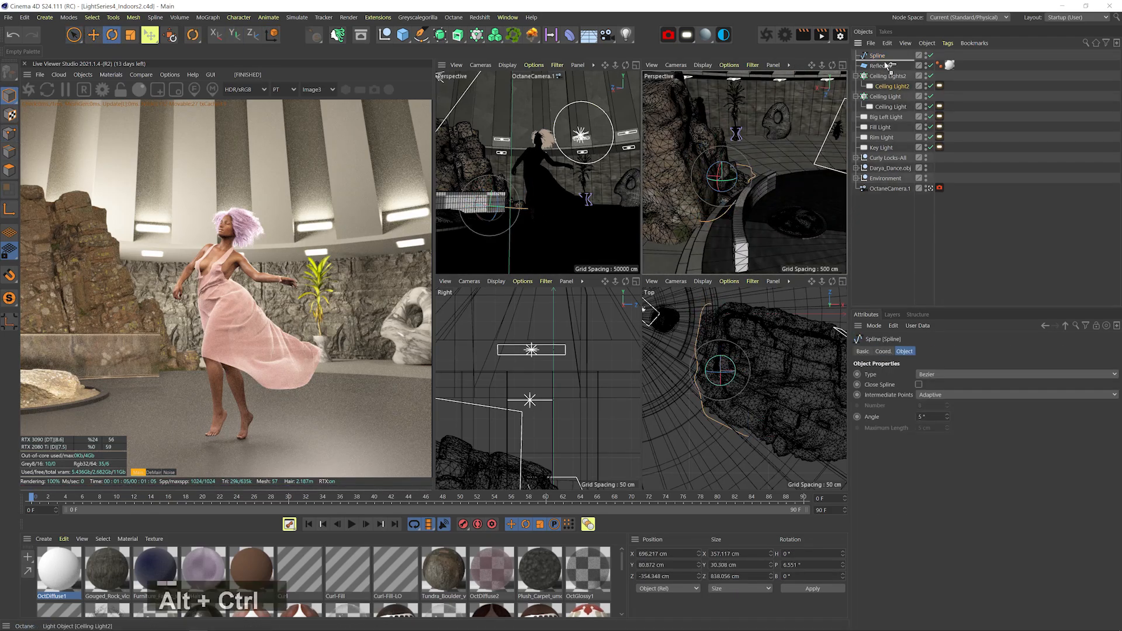
# Duplicate Ceiling Light2, put the copy in a new Cloner and distribute it in Object mode along the spline
pyautogui.keyDown('ctrl'); pyautogui.moveTo(887, 64); pyautogui.dragTo(886, 61); pyautogui.keyUp('ctrl')
pyautogui.keyDown('alt'); pyautogui.click(476, 35); pyautogui.keyUp('alt')
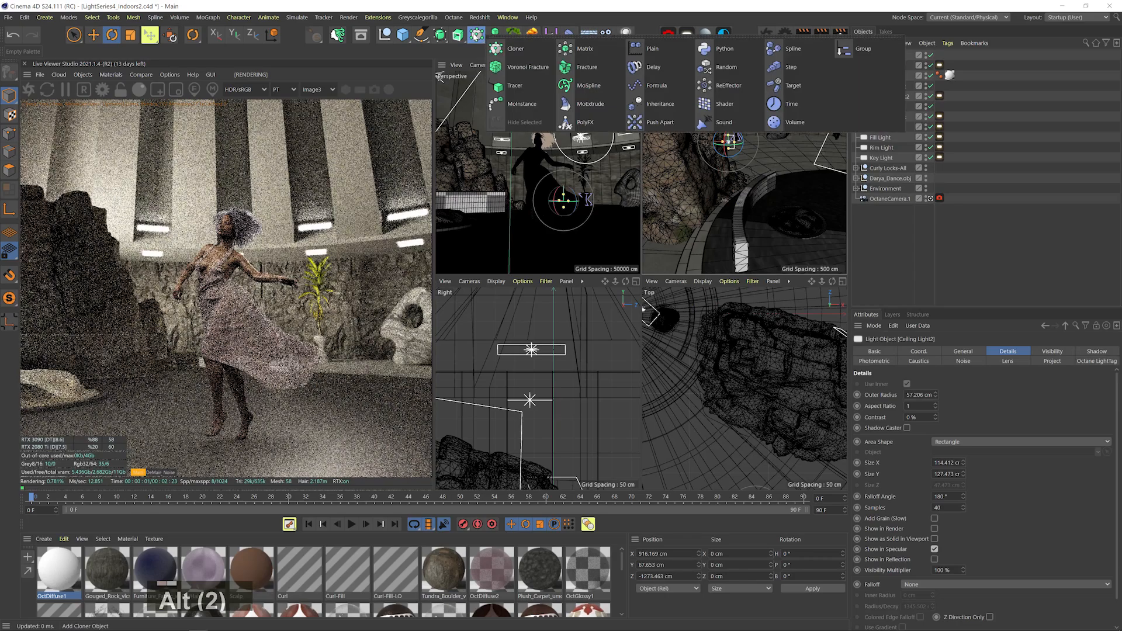
pyautogui.keyDown('alt'); pyautogui.click(495, 48); pyautogui.keyUp('alt')
pyautogui.click(934, 374)
pyautogui.click(933, 388)
pyautogui.moveTo(877, 56); pyautogui.dragTo(950, 443)
# Scale down the Ceiling Light2 copy inside the new Cloner beside the rocks
pyautogui.press('3')
pyautogui.moveTo(732, 189)
pyautogui.mouseDown()
pyautogui.moveTo(746, 236)
pyautogui.moveTo(754, 202)
pyautogui.mouseUp()
pyautogui.click(891, 76)
pyautogui.press('t')
pyautogui.moveTo(809, 230); pyautogui.dragTo(731, 230)
# Set the pitch of the new Cloner's clone transform to -90°
pyautogui.click(879, 65)
pyautogui.click(953, 351)
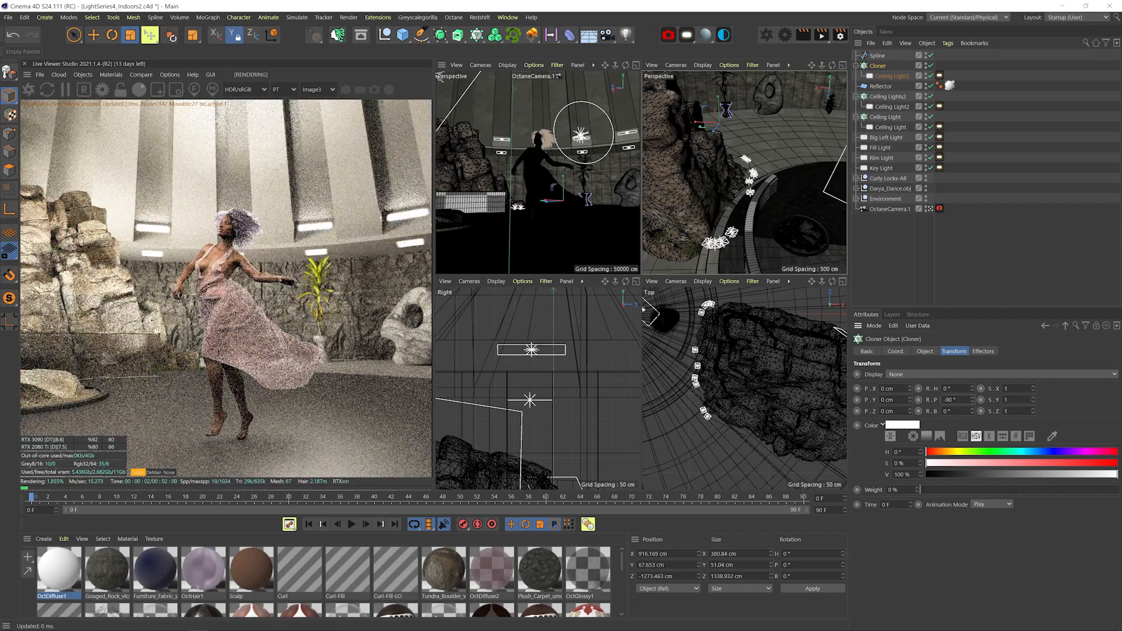
pyautogui.moveTo(711, 220); pyautogui.dragTo(824, 154)
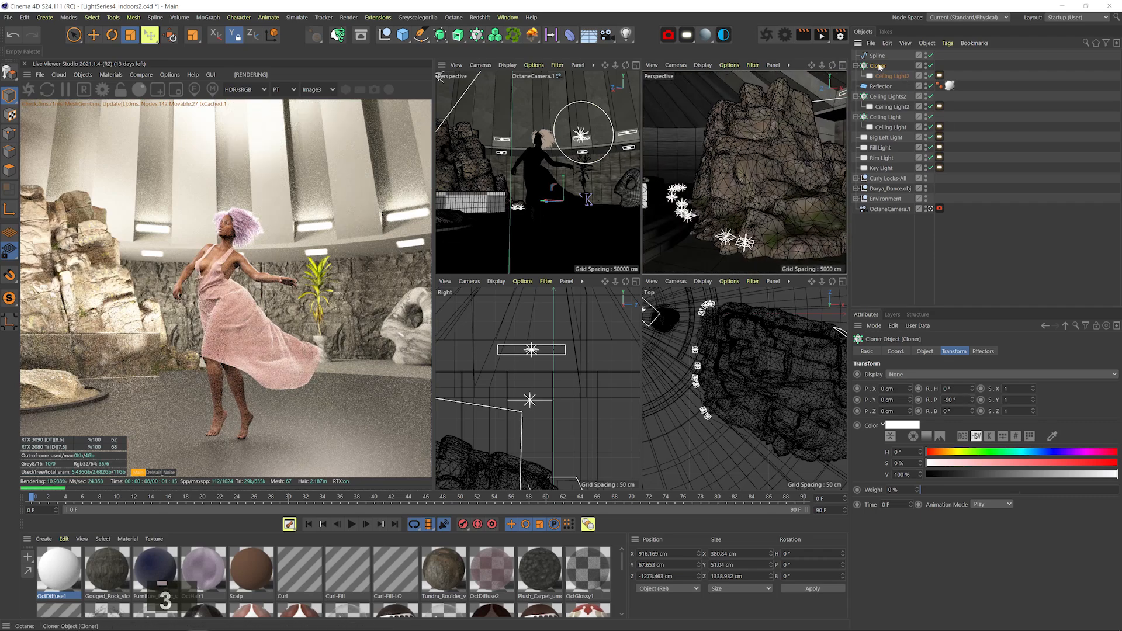
pyautogui.click(877, 56)
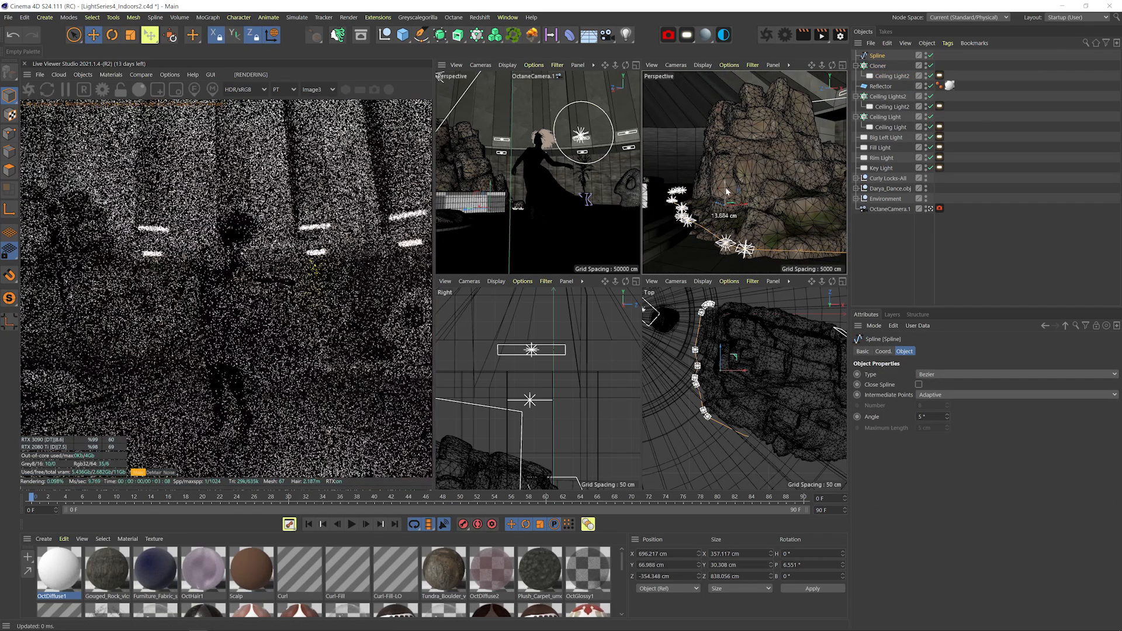
pyautogui.hotkey('ctrl', 'z')
pyautogui.hotkey('ctrl', 'z')
# Rotate the rock light clones to H 88°, P -118° and set their Octane light power to 20
pyautogui.moveTo(973, 400); pyautogui.dragTo(972, 338)
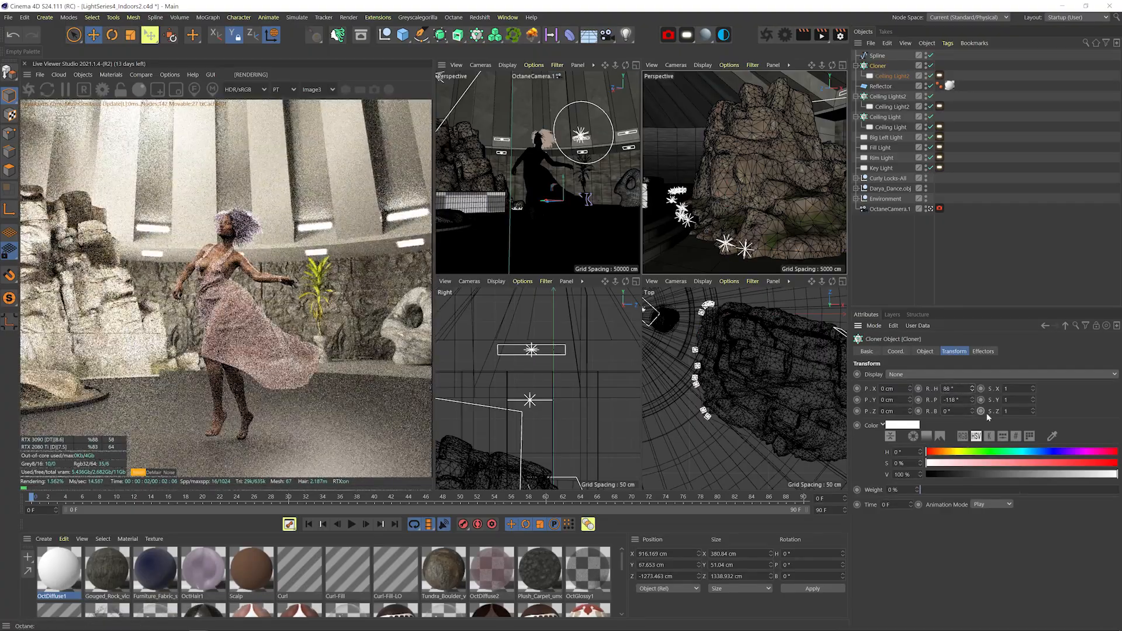
pyautogui.click(939, 75)
pyautogui.keyDown('ctrl'); pyautogui.click(1065, 375); pyautogui.keyUp('ctrl')
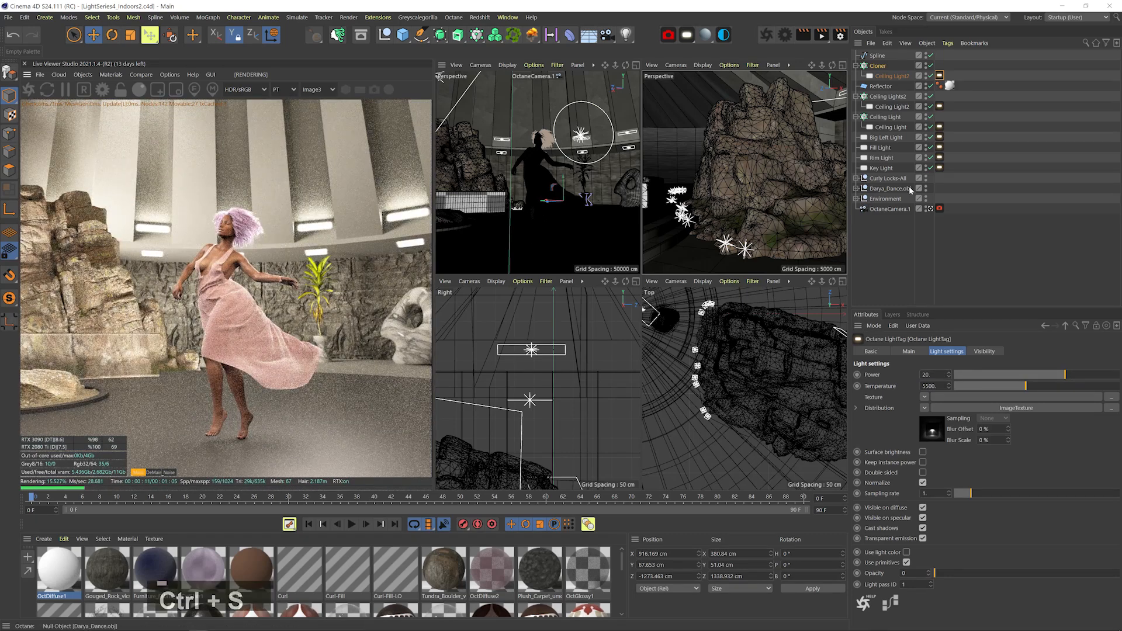
# Switch off the Reflector and compare the live render against the stored one
pyautogui.click(880, 86)
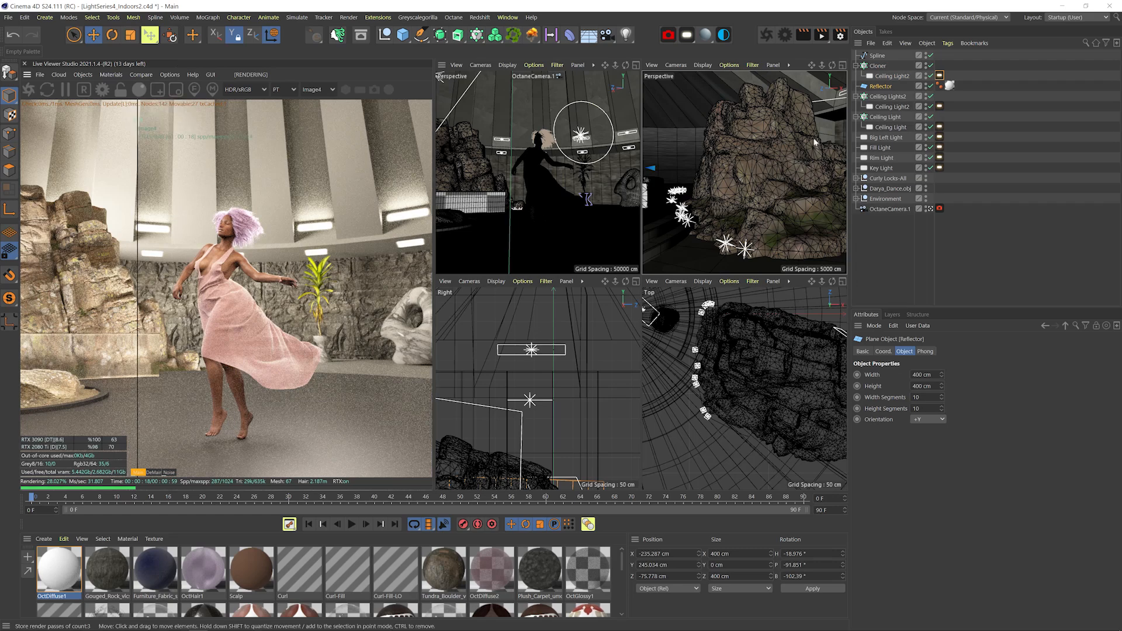
pyautogui.click(931, 86)
pyautogui.moveTo(138, 271); pyautogui.dragTo(398, 246)
pyautogui.moveTo(193, 238); pyautogui.dragTo(351, 237)
# Move the Fill Light to about X -22, Y 315, Z -112 cm and turn its heading to about 269°
pyautogui.click(881, 147)
pyautogui.press('s')
pyautogui.moveTo(689, 208); pyautogui.dragTo(742, 199)
pyautogui.press('w')
pyautogui.moveTo(712, 130); pyautogui.dragTo(708, 142)
pyautogui.press('r')
pyautogui.moveTo(714, 201); pyautogui.dragTo(809, 246)
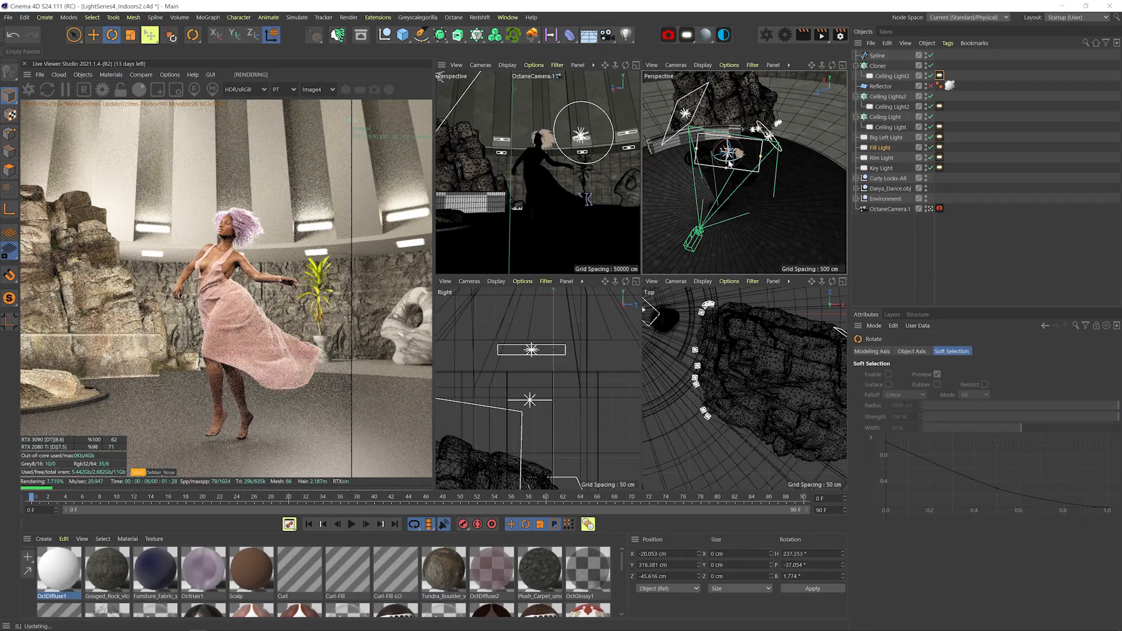
pyautogui.moveTo(724, 182); pyautogui.dragTo(750, 178)
pyautogui.press('e')
pyautogui.moveTo(730, 199); pyautogui.dragTo(742, 234)
pyautogui.moveTo(745, 186)
pyautogui.mouseDown()
pyautogui.moveTo(741, 199)
pyautogui.moveTo(809, 155)
pyautogui.mouseUp()
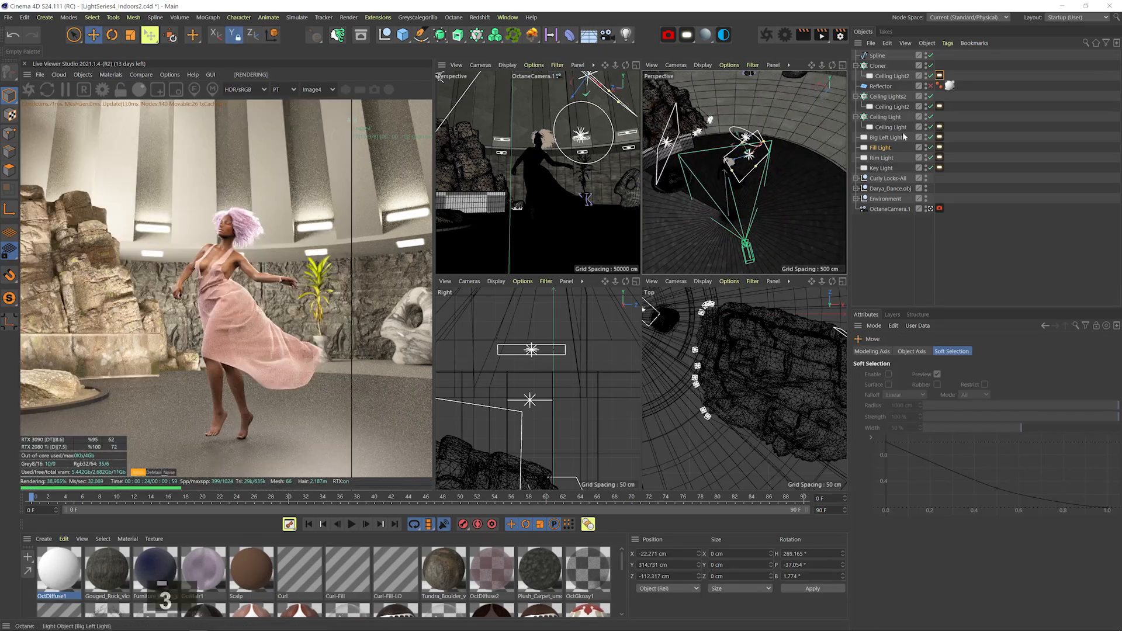
# Switch off the Fill Light and Rim Light and turn the Reflector back on
pyautogui.click(930, 158)
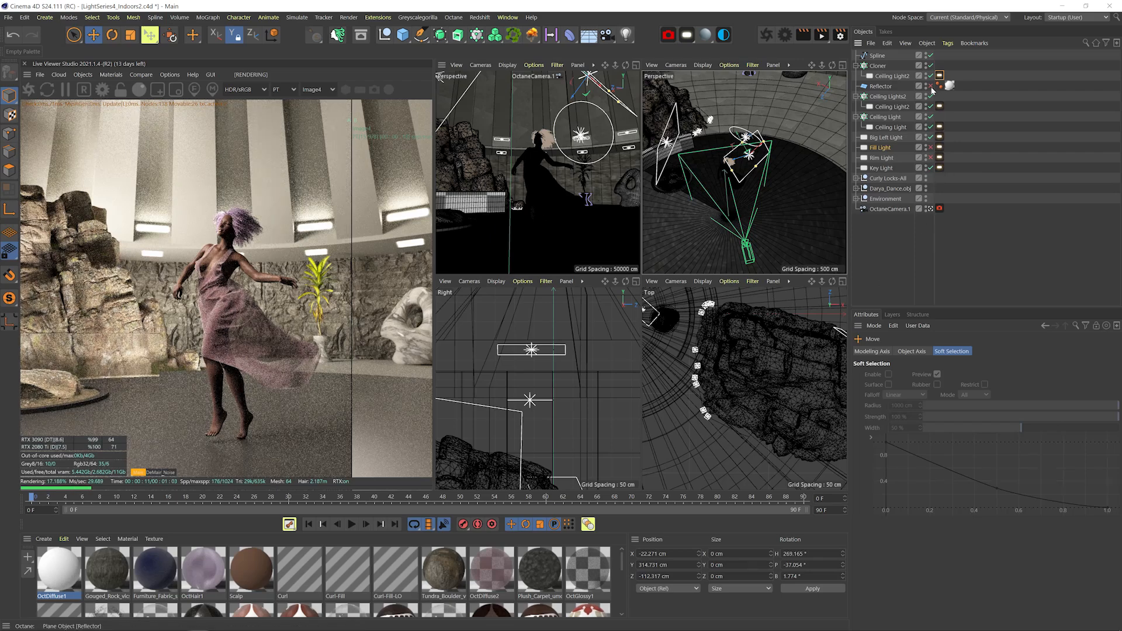
pyautogui.click(931, 86)
# Move the Reflector to about X -229, Y 243, Z -18 cm and rotate its heading to about -34°
pyautogui.click(879, 86)
pyautogui.press('s')
pyautogui.press('r')
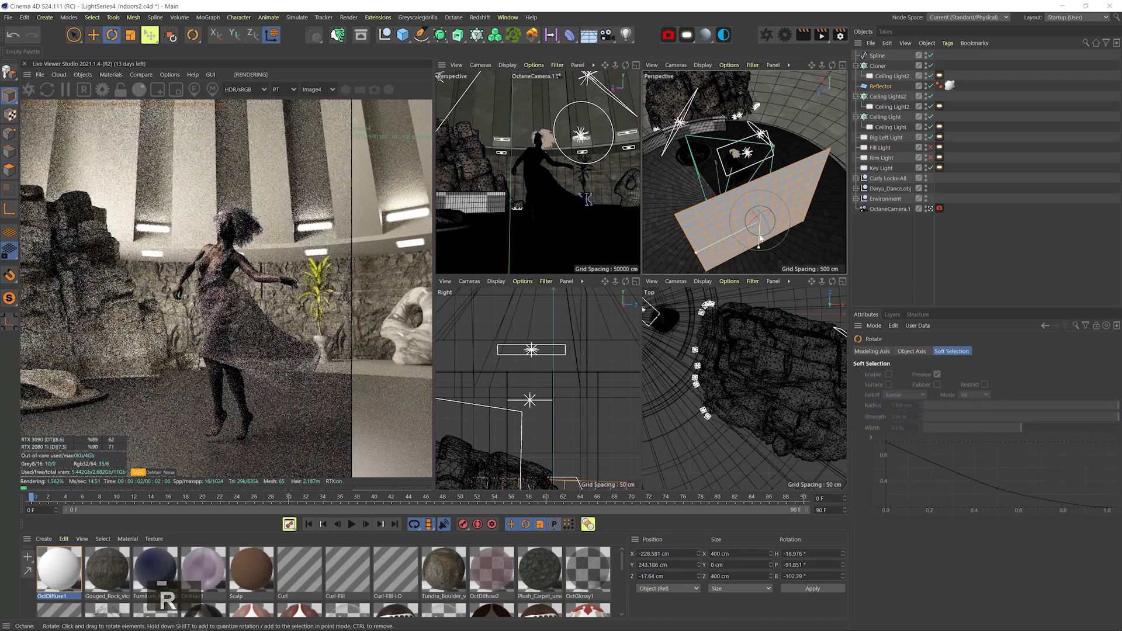
pyautogui.moveTo(761, 239); pyautogui.dragTo(728, 194)
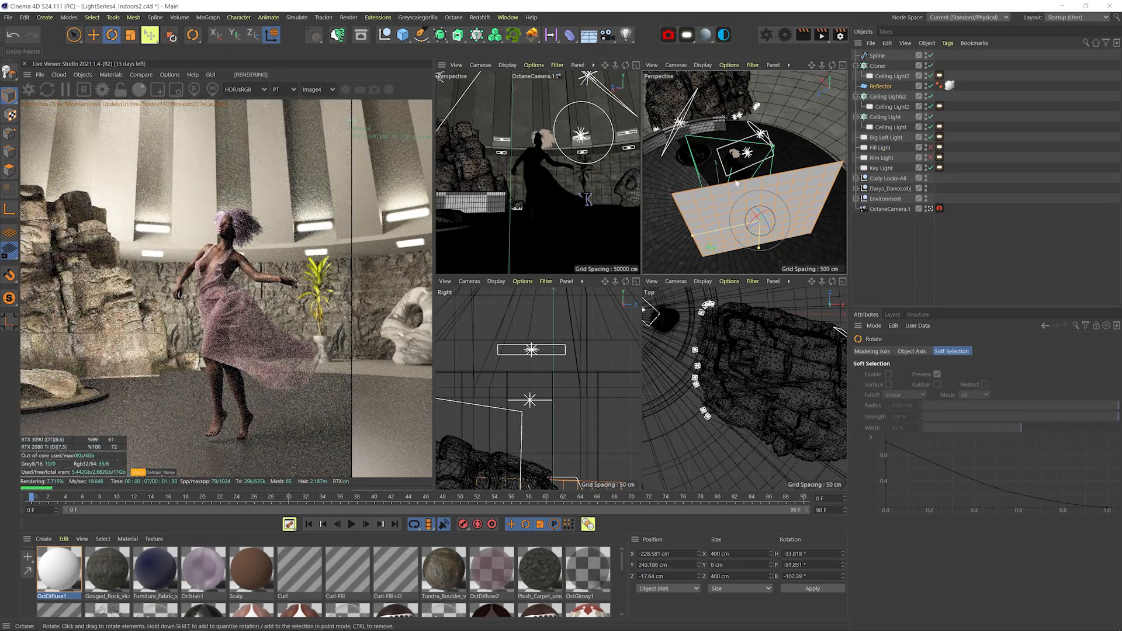
# Turn the Rim Light back on, scale it up and compare the live render against the stored one
pyautogui.click(931, 158)
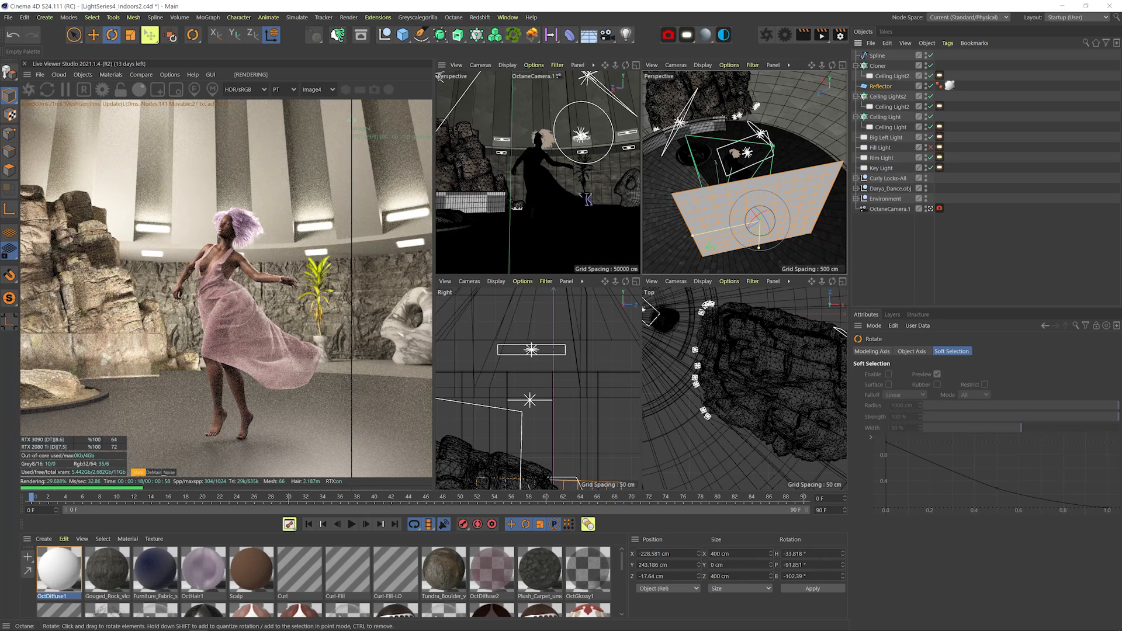
pyautogui.click(939, 157)
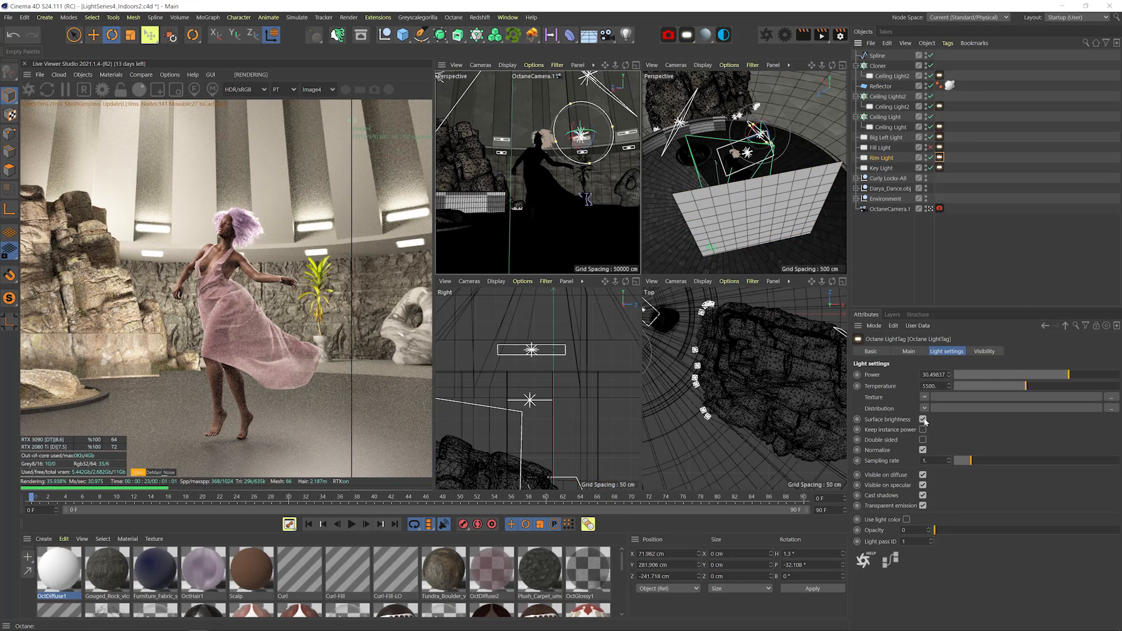
pyautogui.press('t')
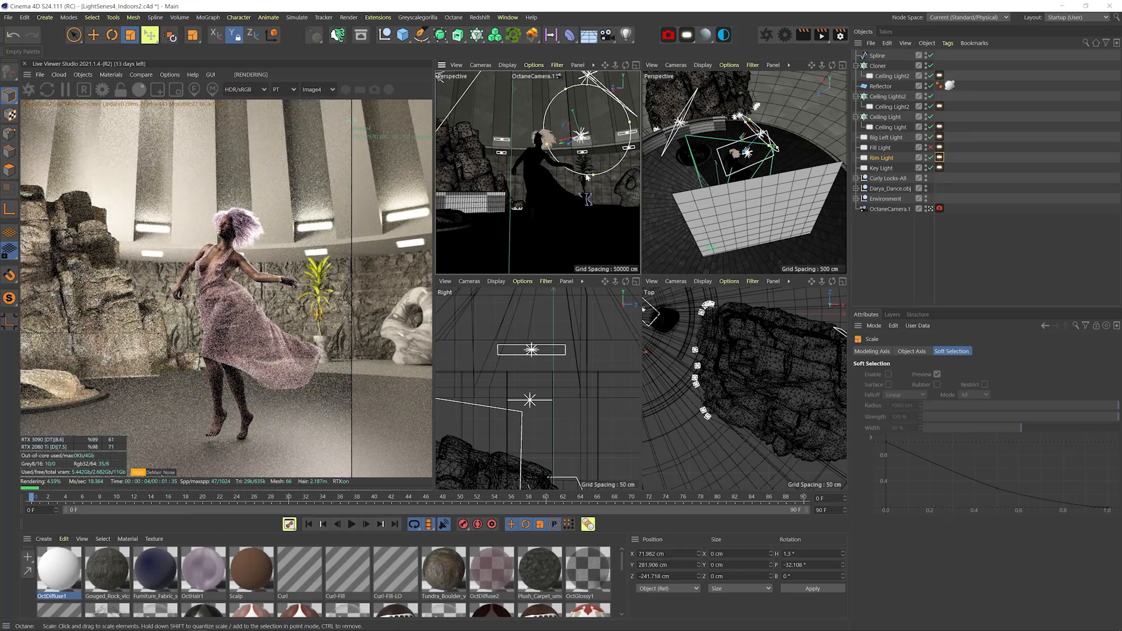
pyautogui.moveTo(733, 175); pyautogui.dragTo(800, 155)
pyautogui.click(798, 222)
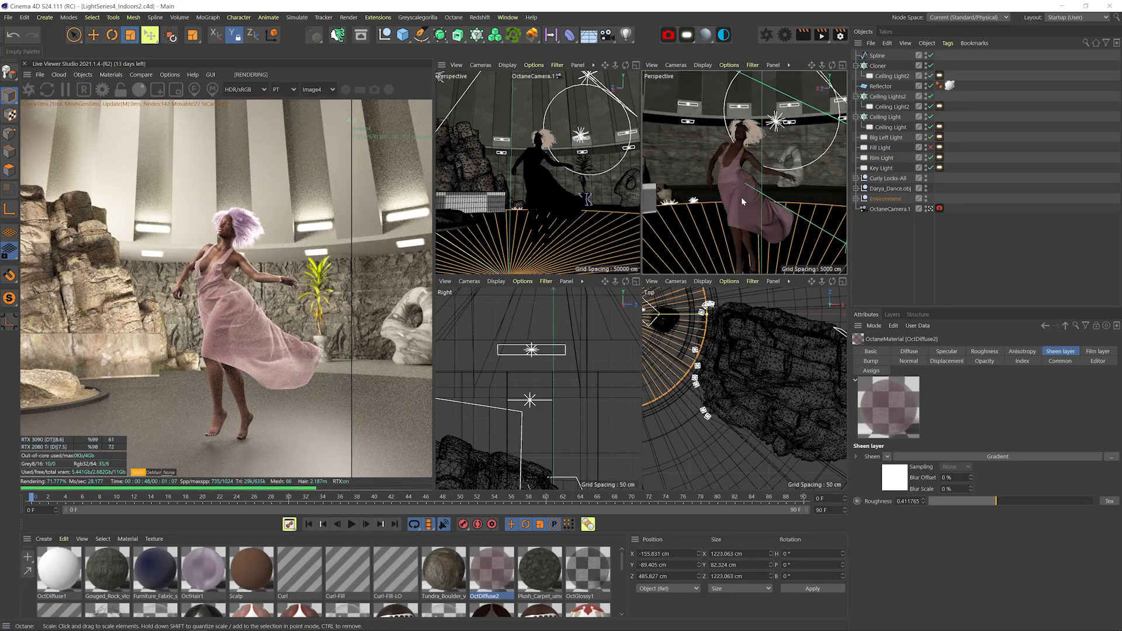
pyautogui.moveTo(347, 214)
pyautogui.mouseDown()
pyautogui.moveTo(177, 215)
pyautogui.moveTo(362, 216)
pyautogui.mouseUp()
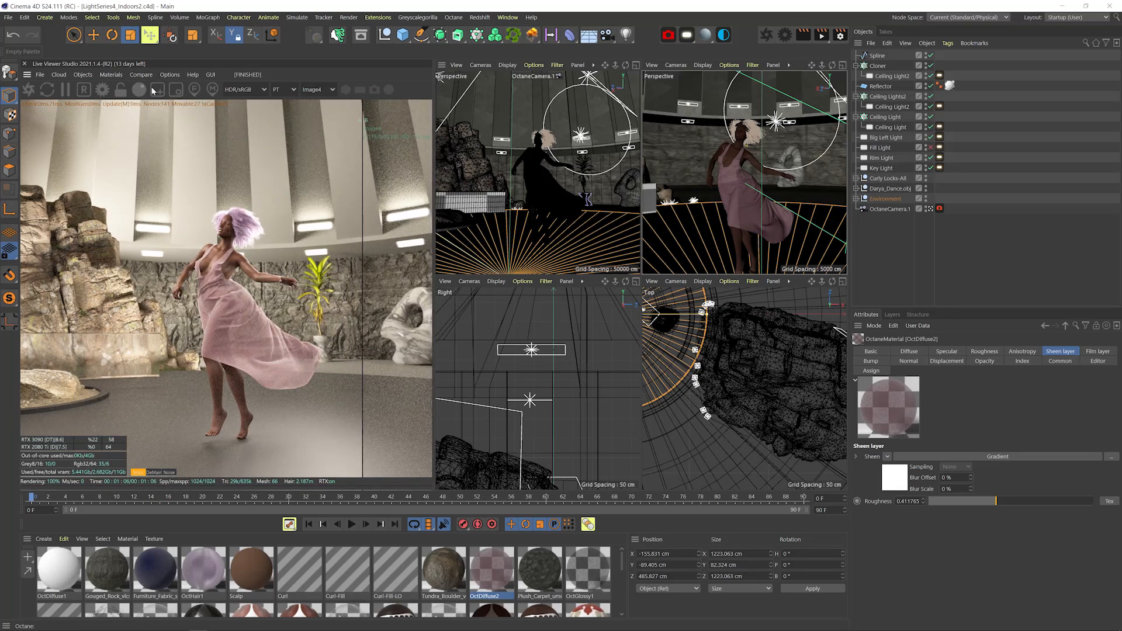
# Turn the Fill Light back on, set its Octane power to 3.5 and compare the live render against the stored one
pyautogui.click(939, 147)
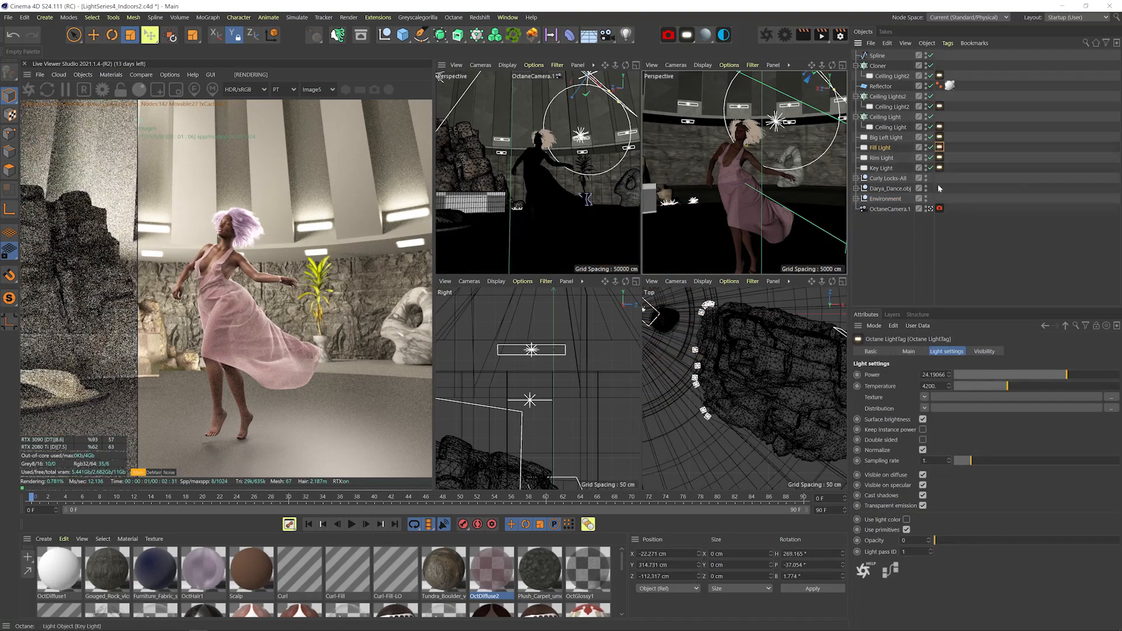
pyautogui.moveTo(138, 267); pyautogui.dragTo(387, 255)
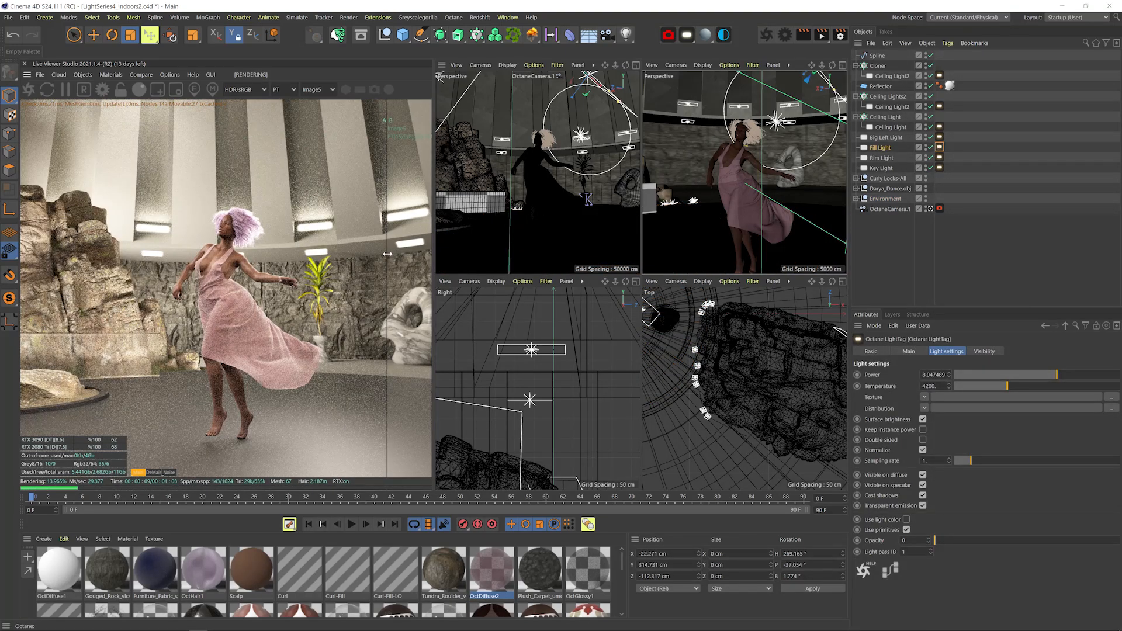
pyautogui.moveTo(388, 258); pyautogui.dragTo(270, 261)
pyautogui.doubleClick(950, 373)
pyautogui.write('3.5')
pyautogui.press('Return')
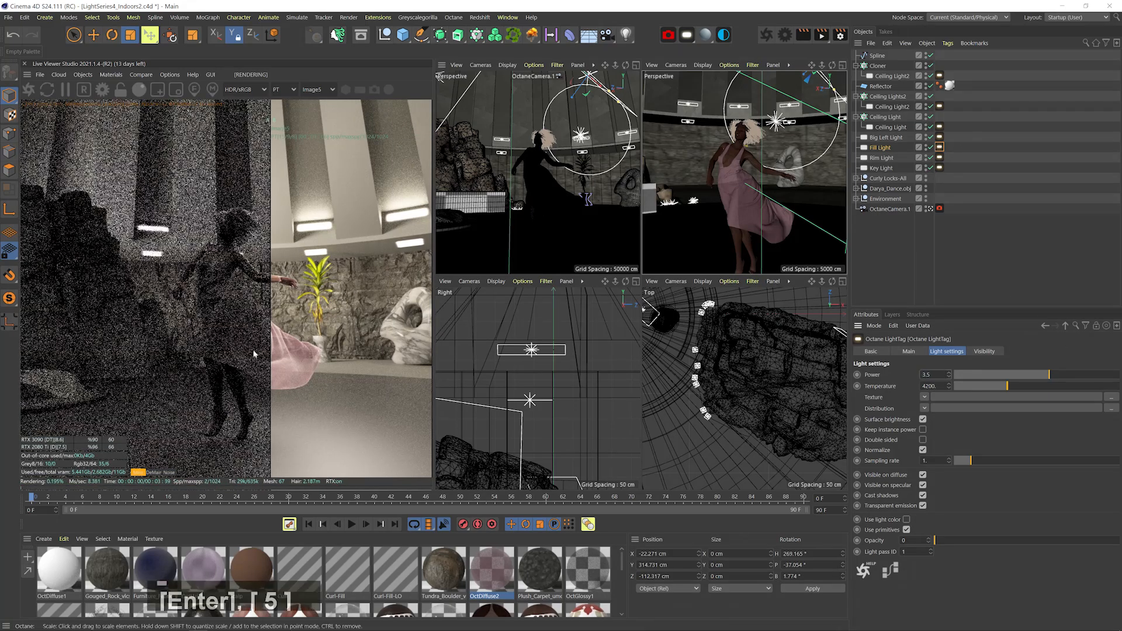
pyautogui.moveTo(270, 310); pyautogui.dragTo(182, 311)
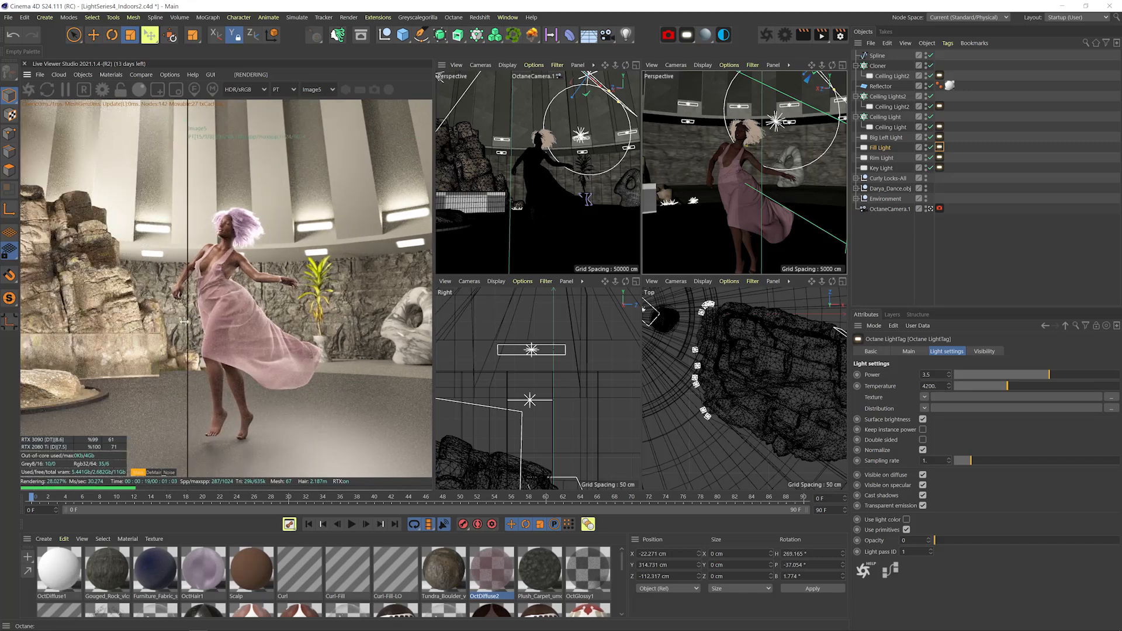
# Reposition the Fill Light at about X -9, Y 316, Z -79 cm with a heading of about 250°
pyautogui.moveTo(175, 266); pyautogui.dragTo(313, 258)
pyautogui.press('3')
pyautogui.moveTo(719, 225); pyautogui.dragTo(765, 179)
pyautogui.press('r')
pyautogui.press('e')
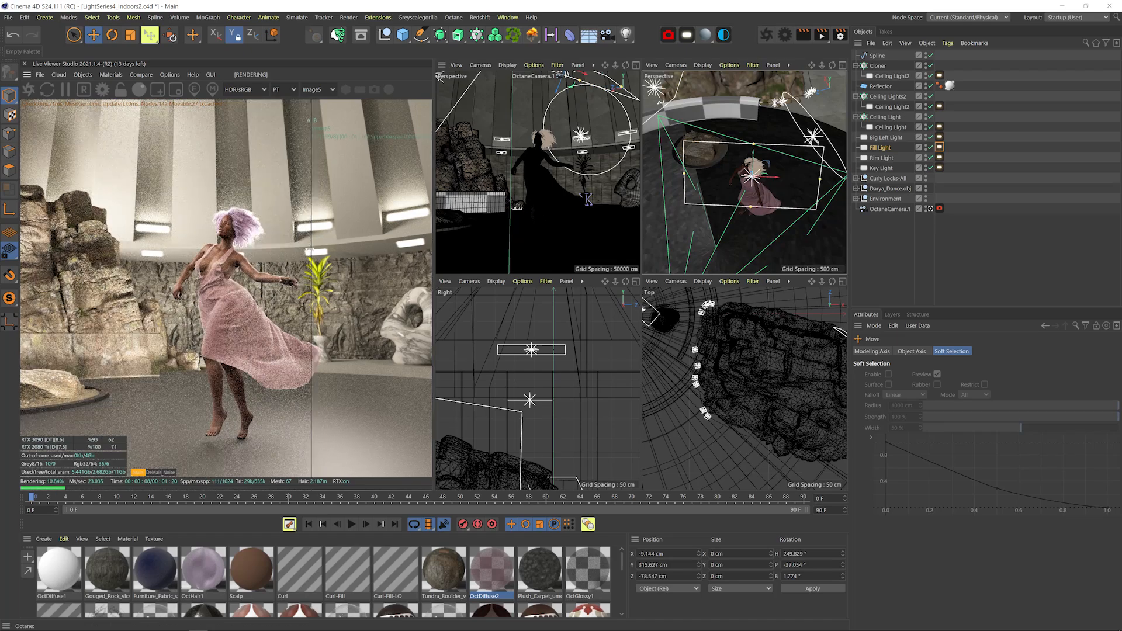
pyautogui.moveTo(314, 259)
pyautogui.mouseDown()
pyautogui.moveTo(338, 259)
pyautogui.moveTo(181, 260)
pyautogui.moveTo(325, 267)
pyautogui.mouseUp()
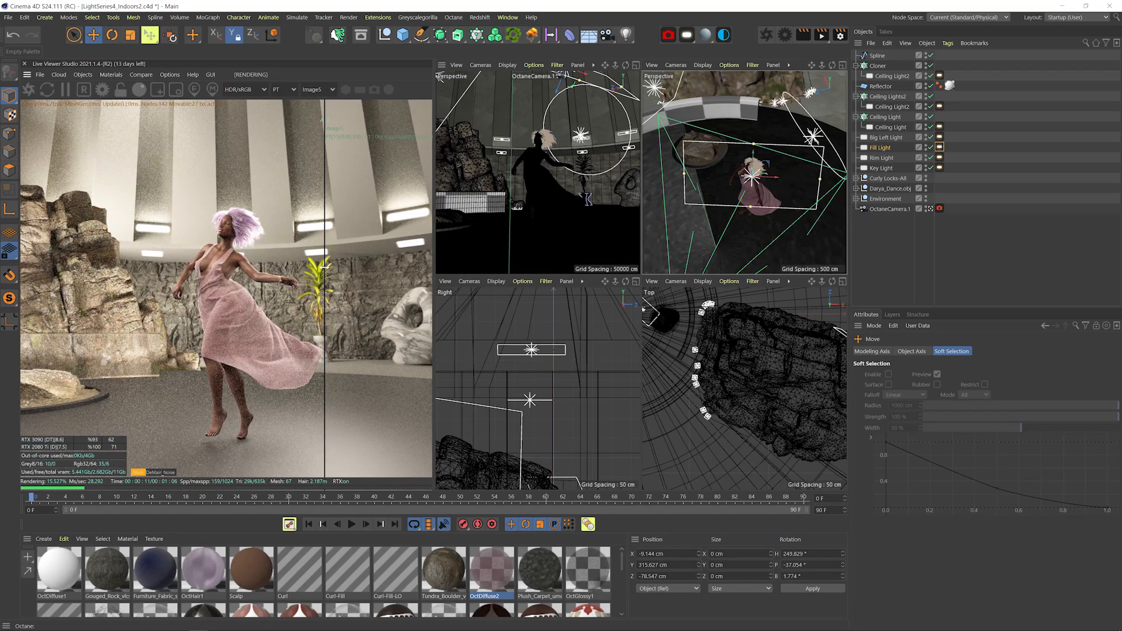
# Rescale the Key Light above the dancer and save the project
pyautogui.moveTo(690, 229); pyautogui.dragTo(737, 250)
pyautogui.click(735, 153)
pyautogui.press('t')
pyautogui.moveTo(760, 159); pyautogui.dragTo(740, 166)
pyautogui.moveTo(740, 166); pyautogui.dragTo(700, 145)
pyautogui.hotkey('ctrl', 's')
# Pick the Octane camera's focus on the dancer and set the F-stop to 8
pyautogui.click(940, 208)
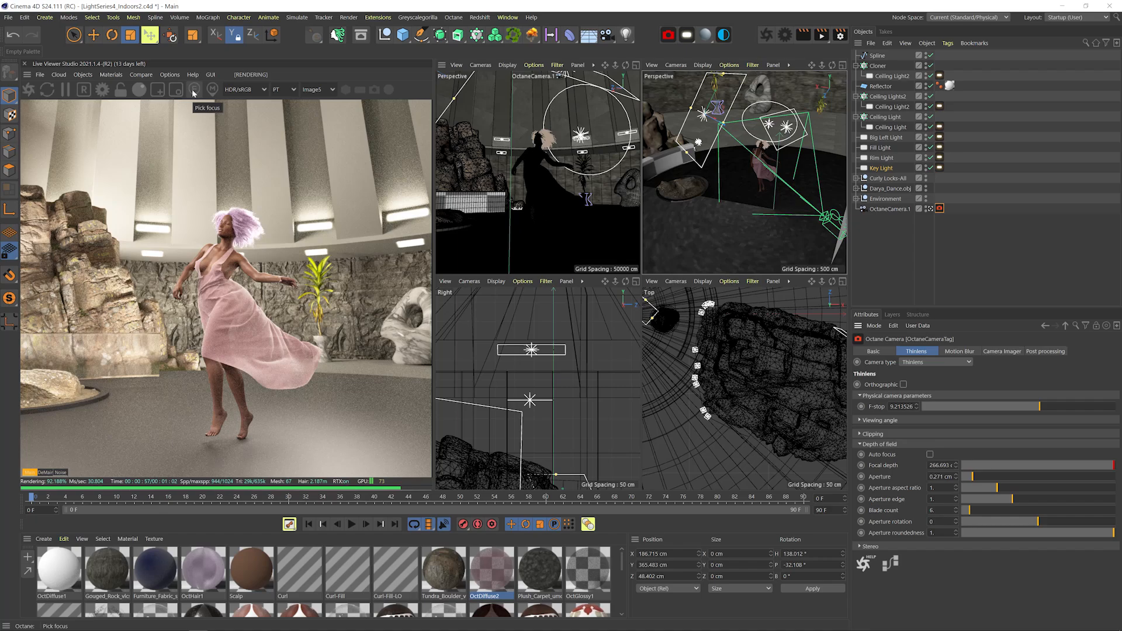
pyautogui.click(211, 286)
pyautogui.moveTo(1038, 410); pyautogui.dragTo(970, 410)
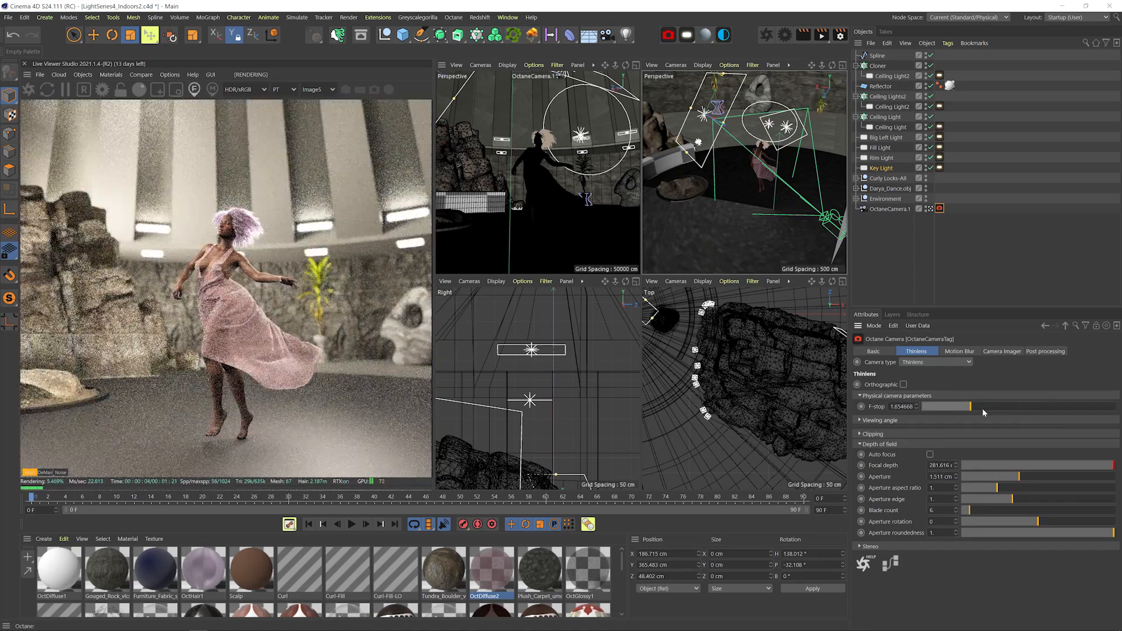
pyautogui.moveTo(1040, 406); pyautogui.dragTo(1030, 407)
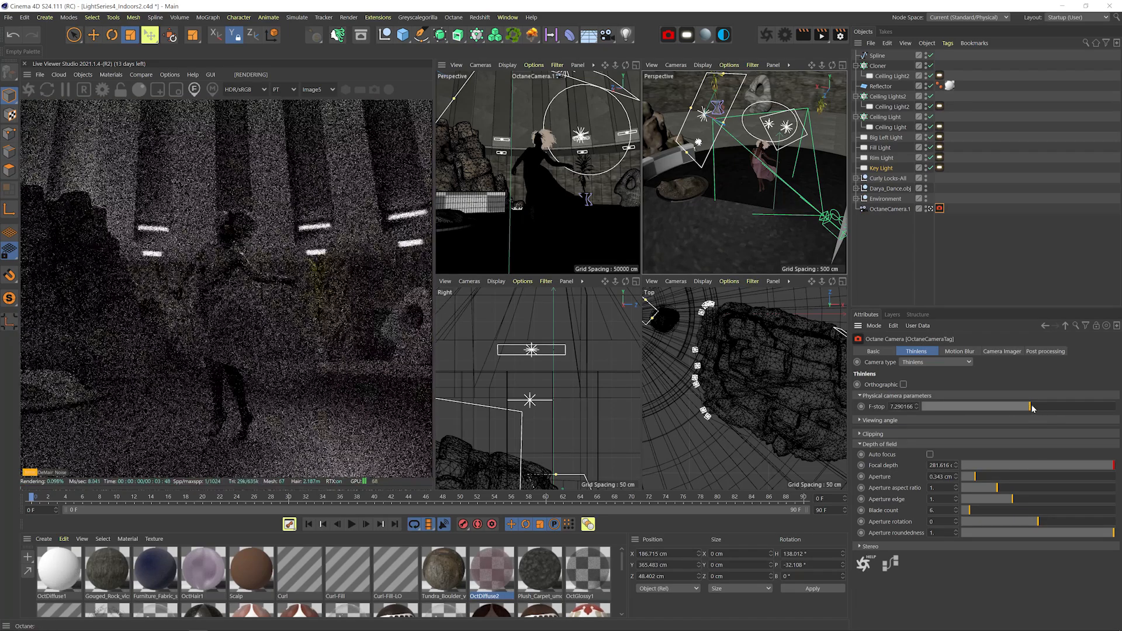
pyautogui.write('8')
pyautogui.press('Return')
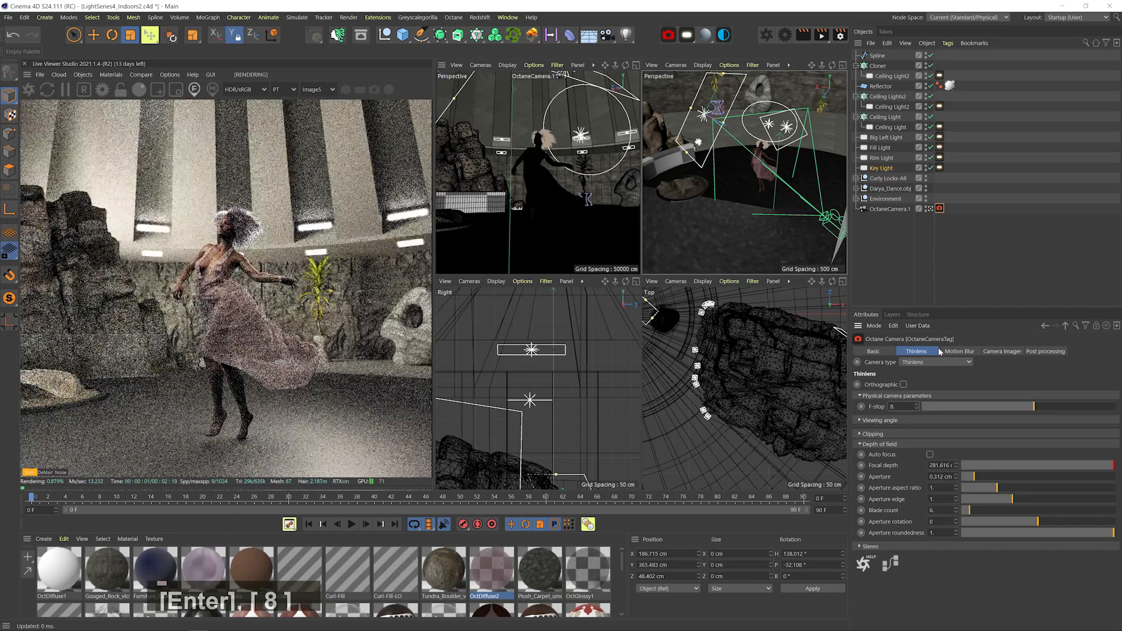
# Set the clone pitch rotation of the Ceiling Light cloner to 12°
pyautogui.click(899, 209)
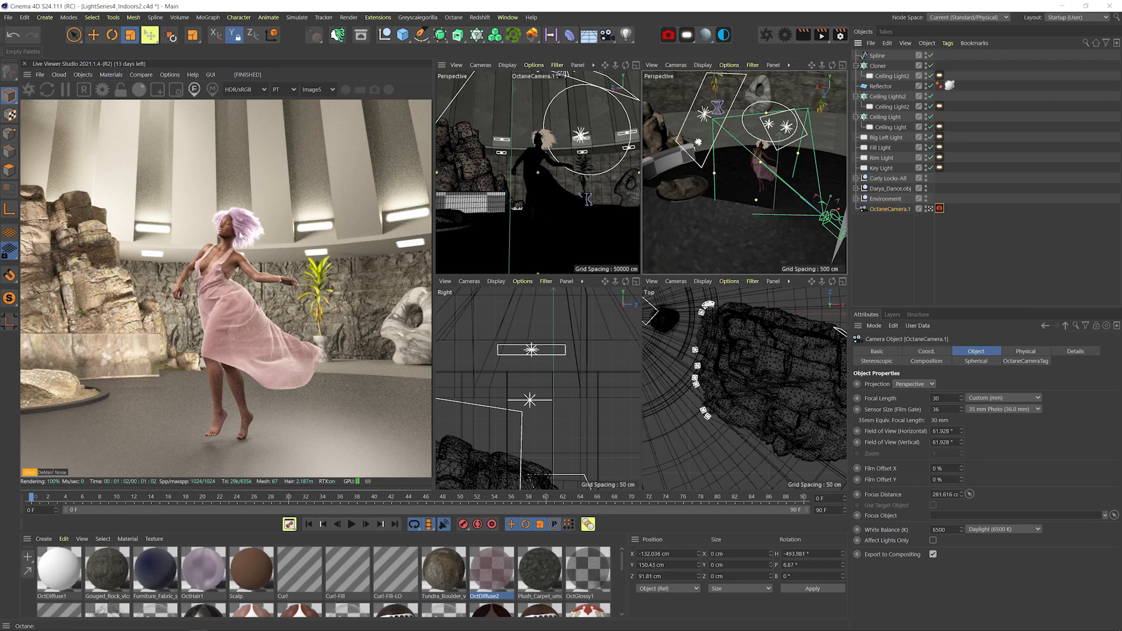
pyautogui.click(939, 209)
pyautogui.click(885, 116)
pyautogui.press('s')
pyautogui.click(940, 127)
pyautogui.click(885, 117)
pyautogui.click(954, 351)
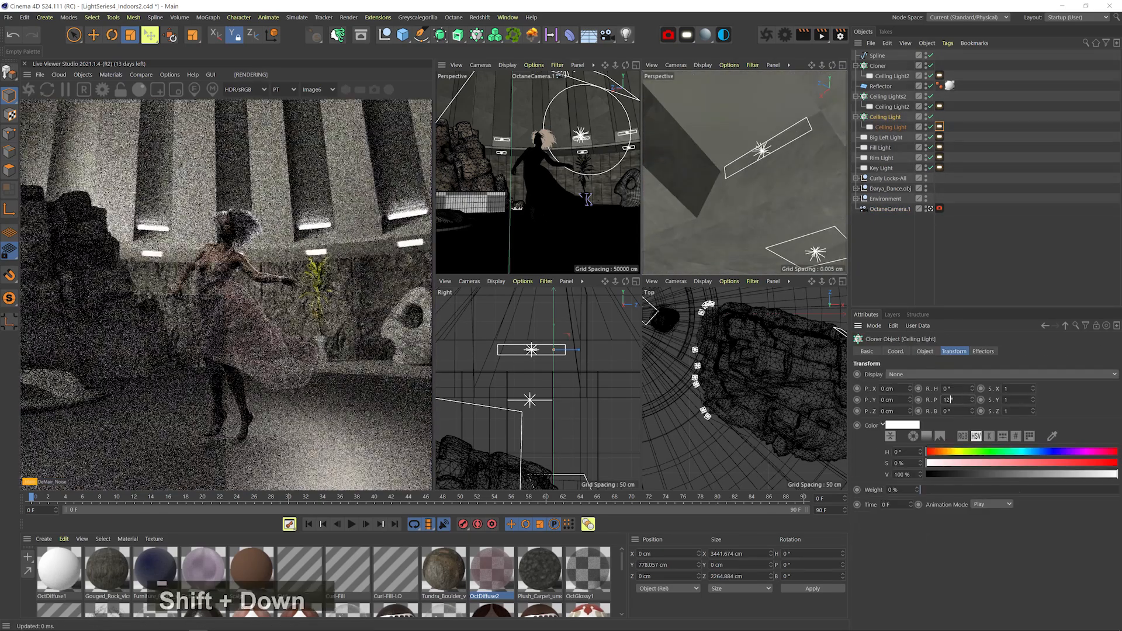
# Open the distribution image texture of the Ceiling Light's Octane tag and choose its file
pyautogui.click(940, 127)
pyautogui.click(932, 429)
pyautogui.click(1113, 374)
# Adjust the clone pitch rotation of the Ceiling Lights2 cloner
pyautogui.click(939, 137)
pyautogui.click(888, 97)
pyautogui.hotkey('shift', 'Up')
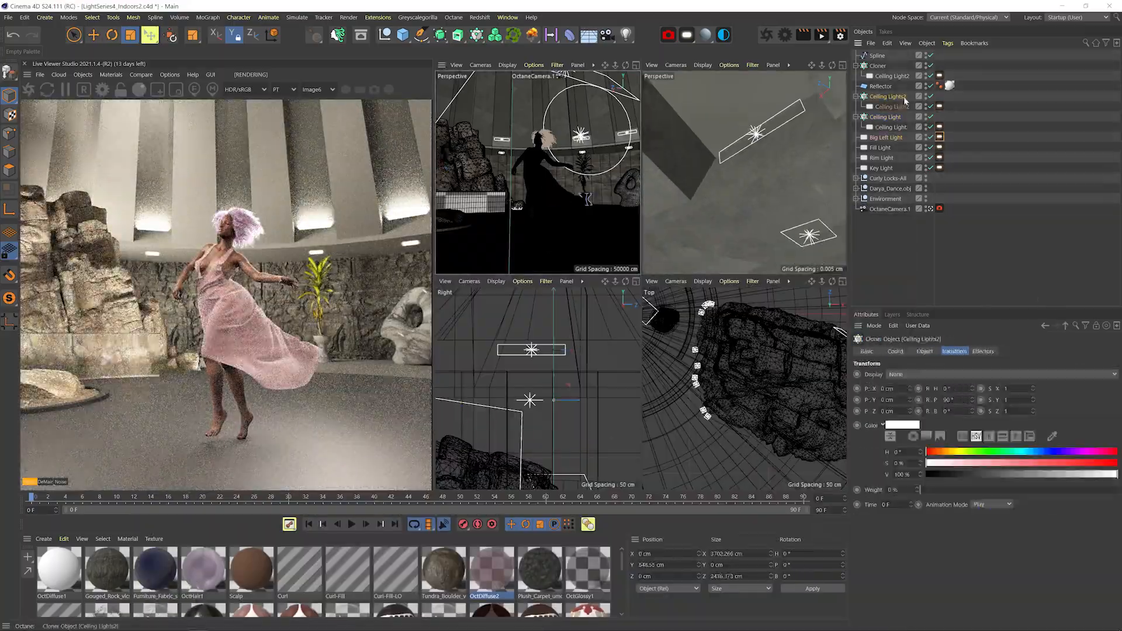
pyautogui.click(885, 117)
pyautogui.click(925, 352)
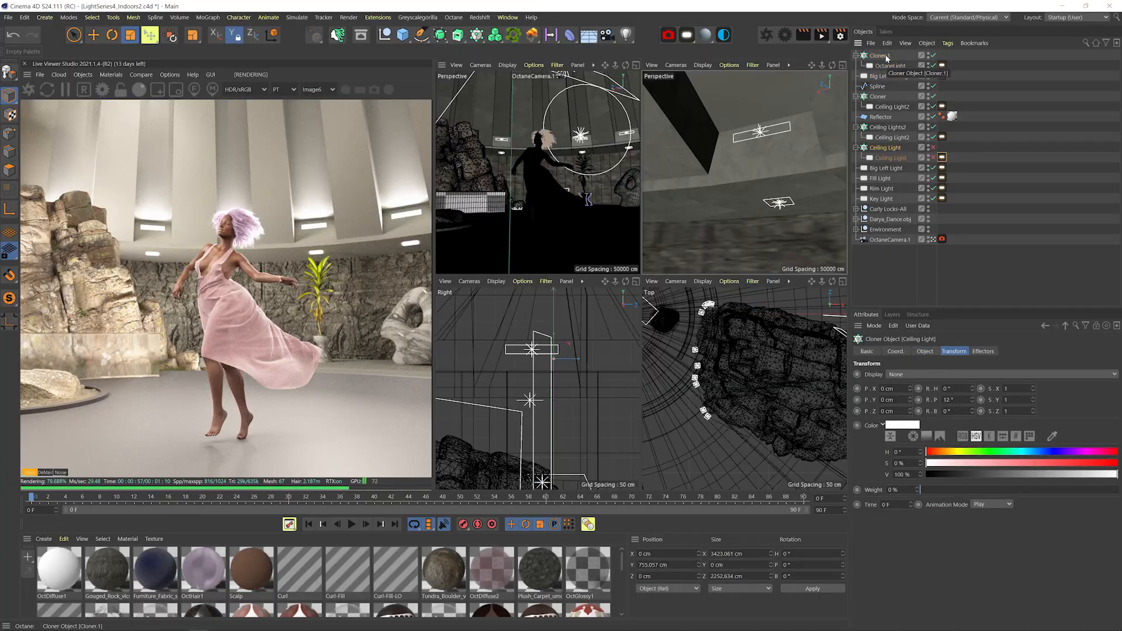
pyautogui.hotkey('ctrl', 'z')
# Move the Big Left Light to about X 1346, Y 354, Z -85 cm and turn the Ceiling Light cloner back on
pyautogui.click(886, 137)
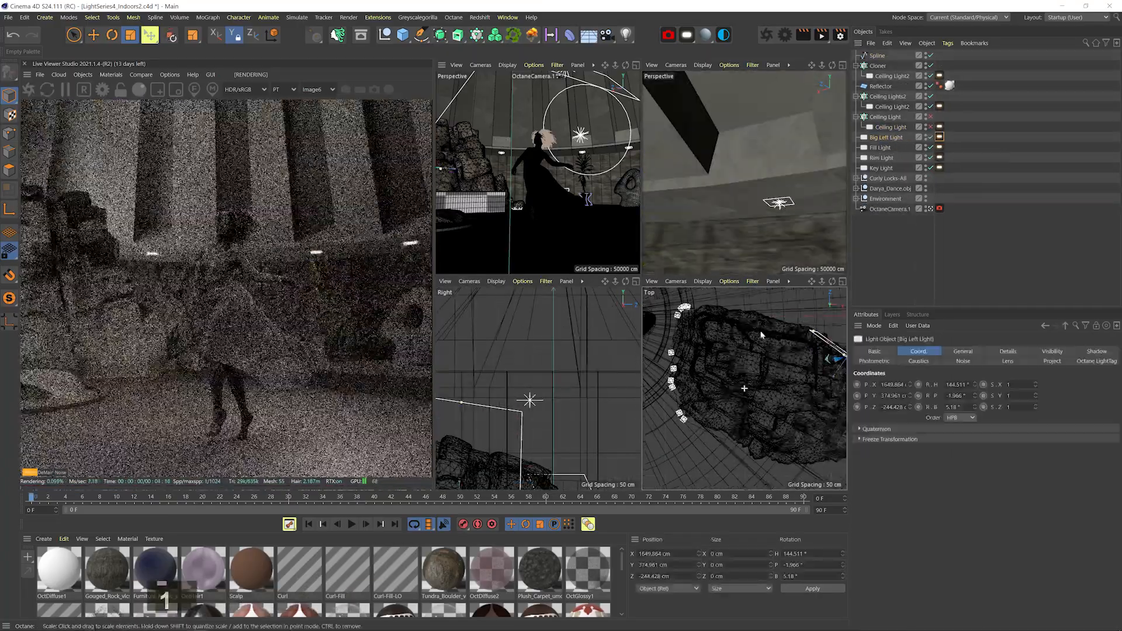
pyautogui.click(931, 117)
pyautogui.click(940, 127)
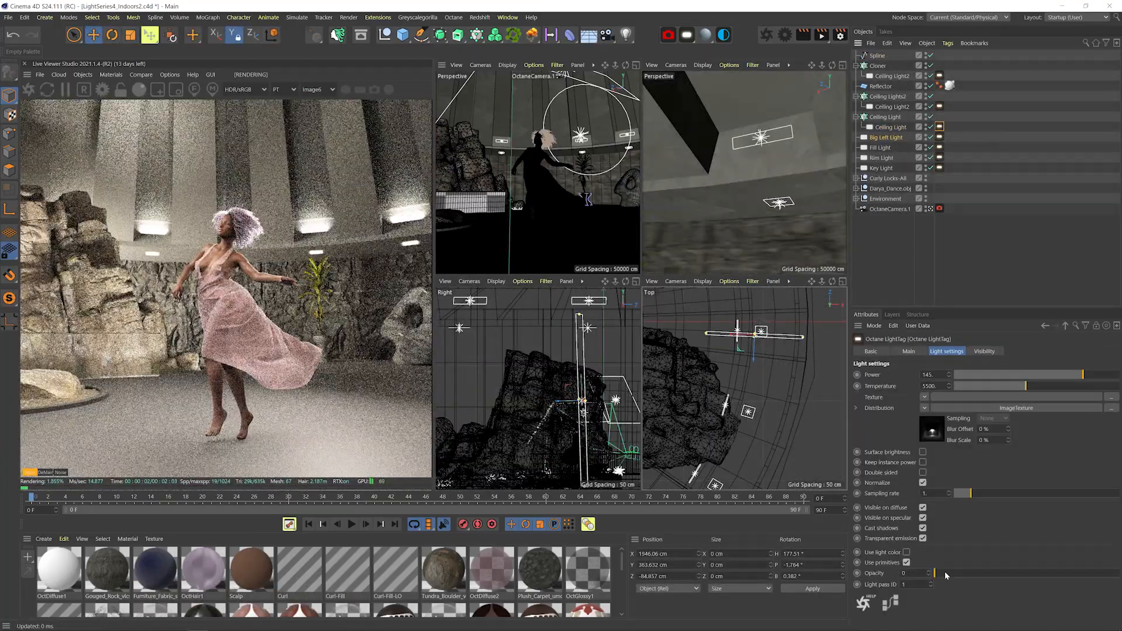
# Set the Ceiling Light cloner's clone pitch rotation to 180° and its light tag's opacity to 1
pyautogui.click(885, 117)
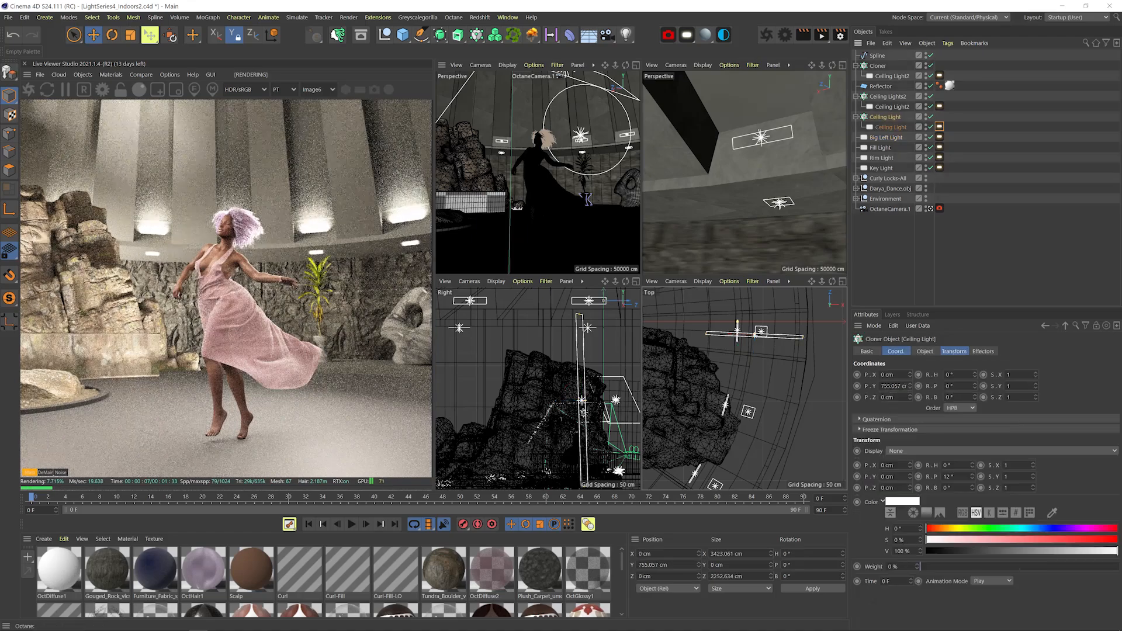
pyautogui.click(954, 351)
pyautogui.write('180')
pyautogui.press('Return')
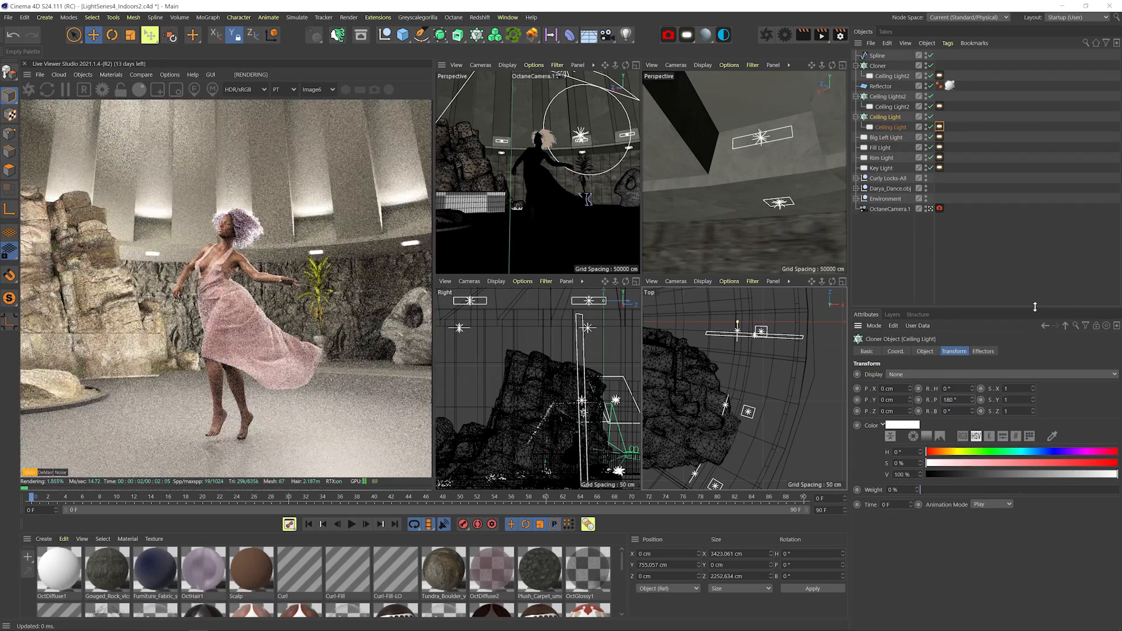
pyautogui.click(1045, 326)
pyautogui.moveTo(1084, 570); pyautogui.dragTo(1114, 567)
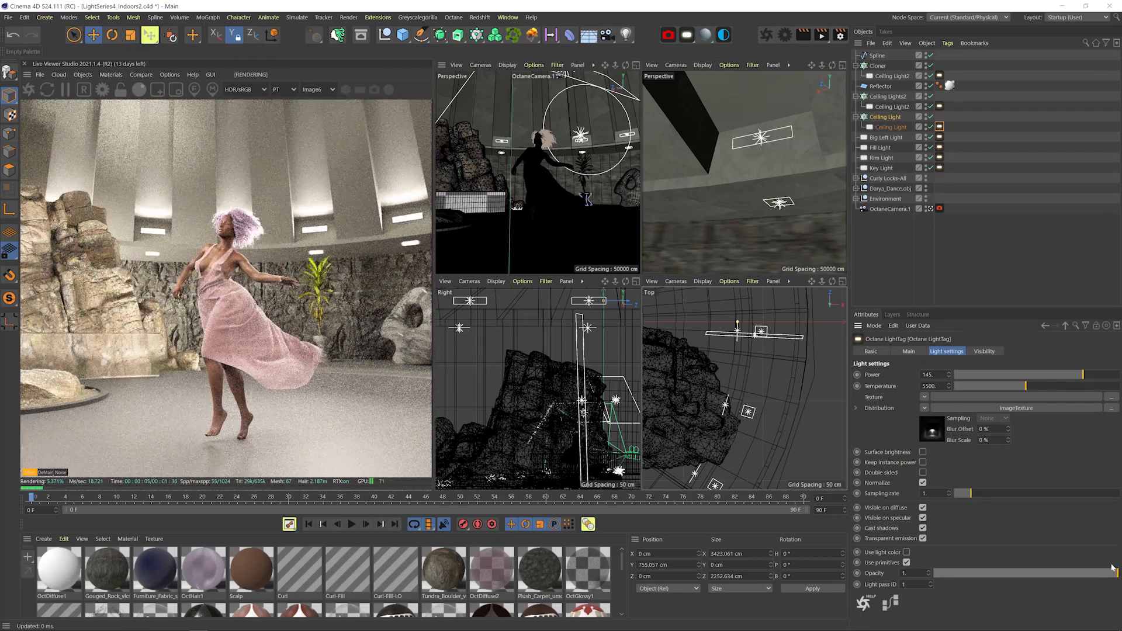
# Set the Ceiling Light cloner's radius to 1844.6 cm and its clone pitch rotation to 169°
pyautogui.moveTo(742, 175); pyautogui.dragTo(790, 170)
pyautogui.click(885, 117)
pyautogui.click(925, 352)
pyautogui.click(902, 455)
pyautogui.hotkey('alt', 'Up')
pyautogui.press('Down')
pyautogui.press('Up')
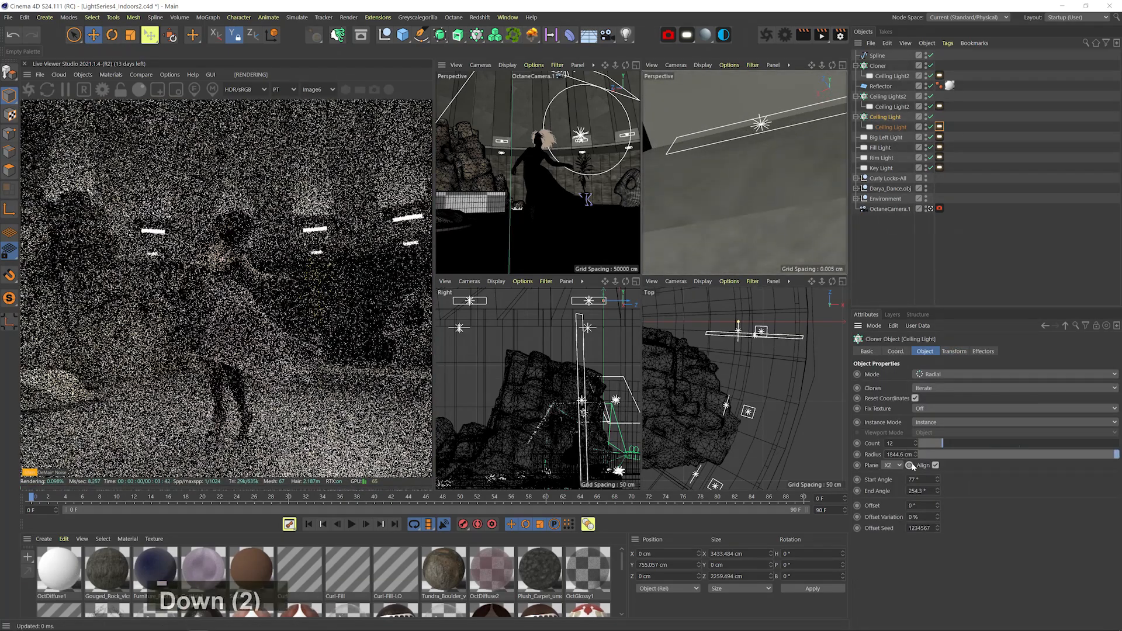
pyautogui.press('Down')
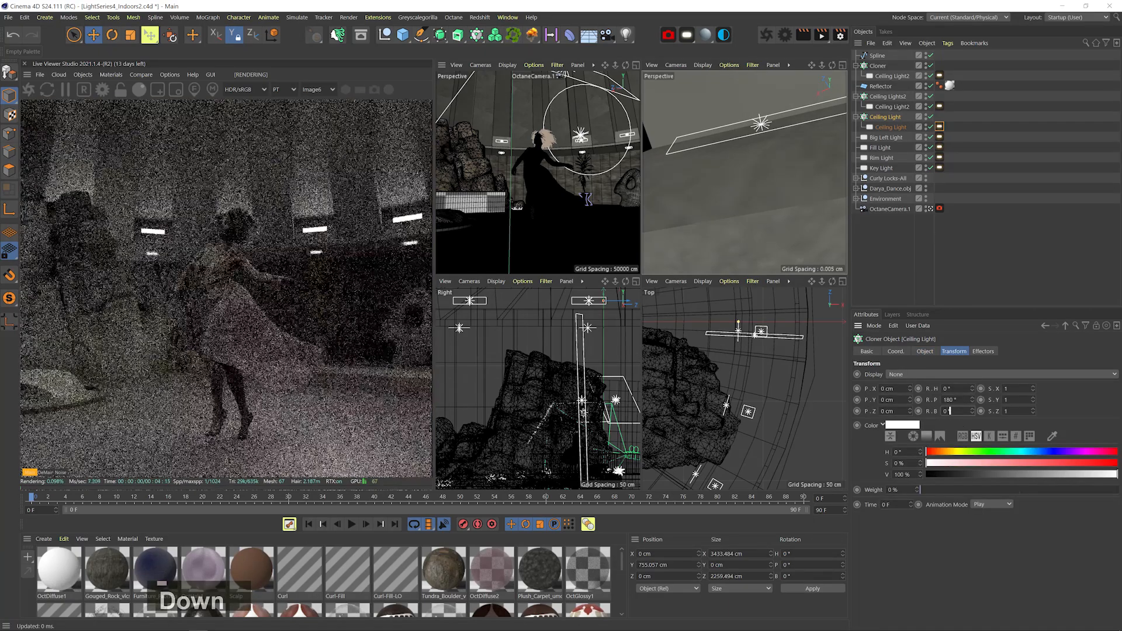
pyautogui.hotkey('shift', 'Down')
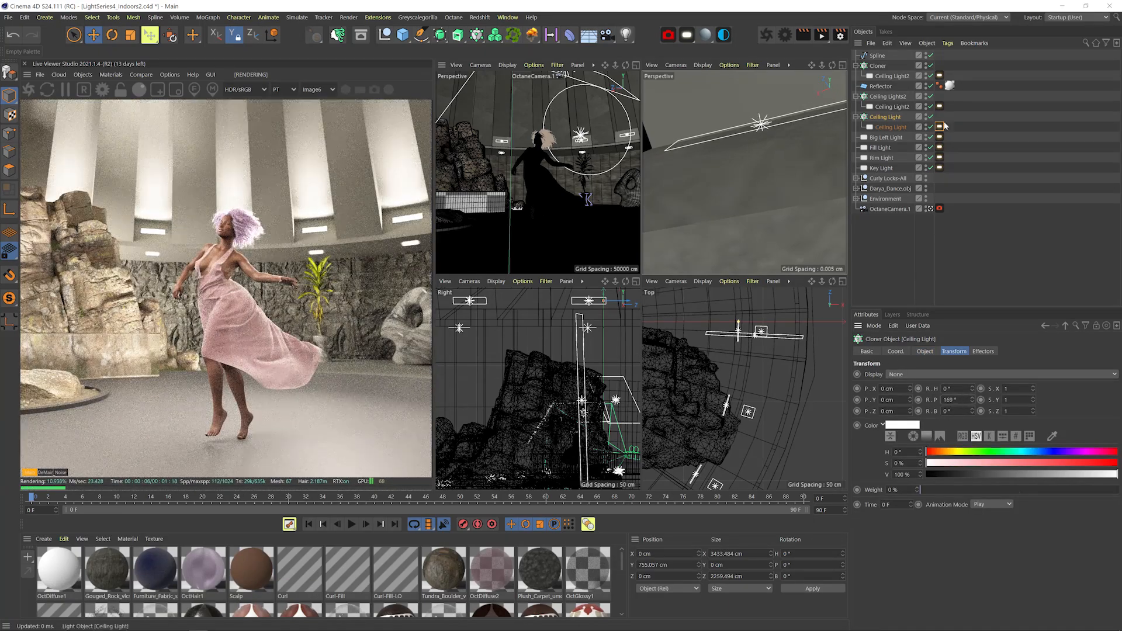
# Move the Rim Light up and back to about X 70, Y 306, Z -268 cm
pyautogui.click(939, 137)
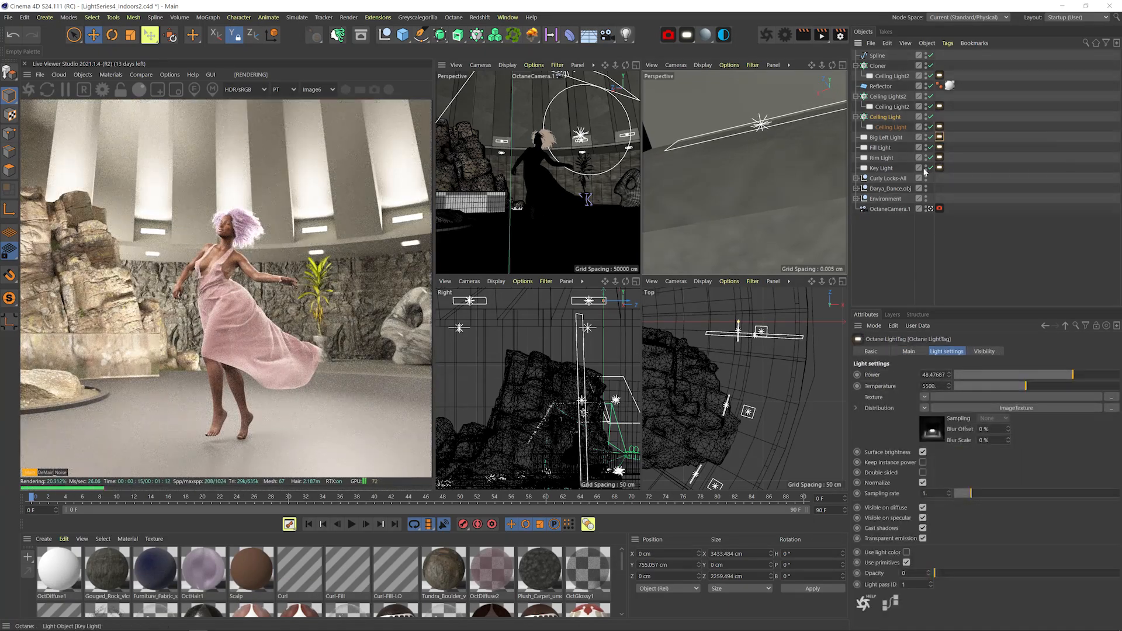
pyautogui.click(882, 158)
pyautogui.press('w')
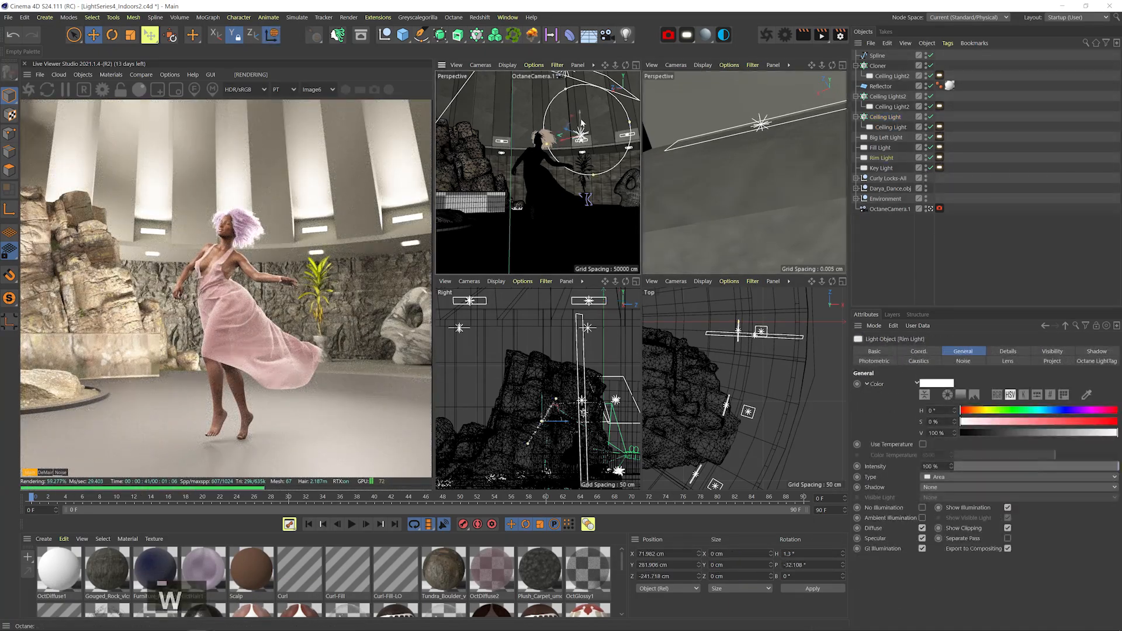
pyautogui.press('1')
pyautogui.moveTo(538, 409); pyautogui.dragTo(534, 374)
pyautogui.press('2')
pyautogui.moveTo(760, 379)
pyautogui.mouseDown()
pyautogui.moveTo(725, 386)
pyautogui.moveTo(754, 383)
pyautogui.mouseUp()
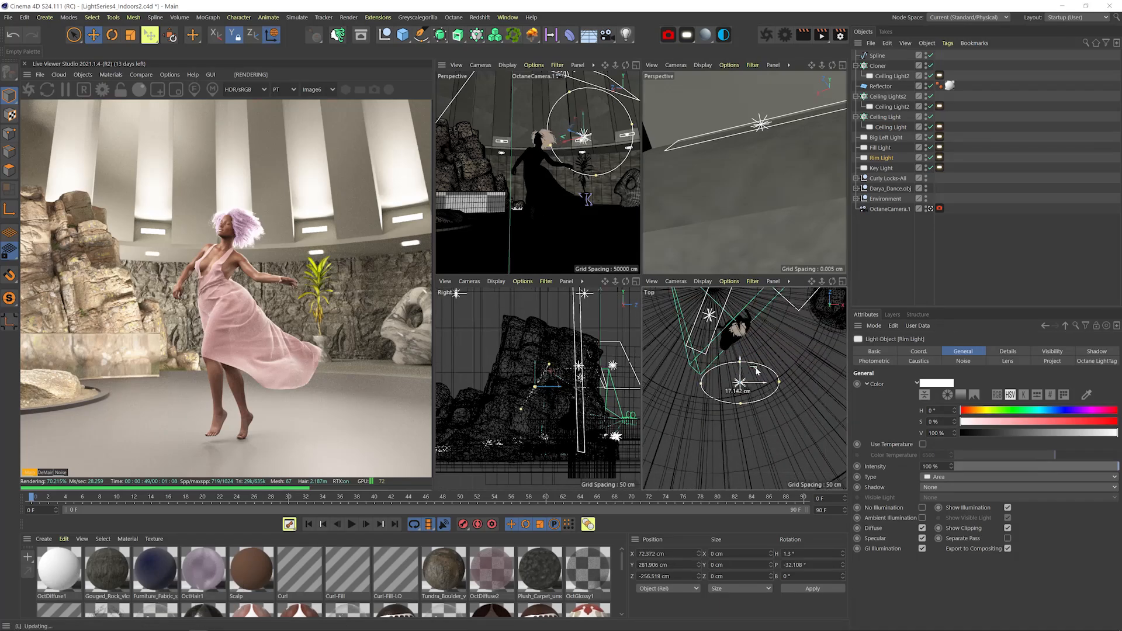
pyautogui.moveTo(540, 380); pyautogui.dragTo(533, 370)
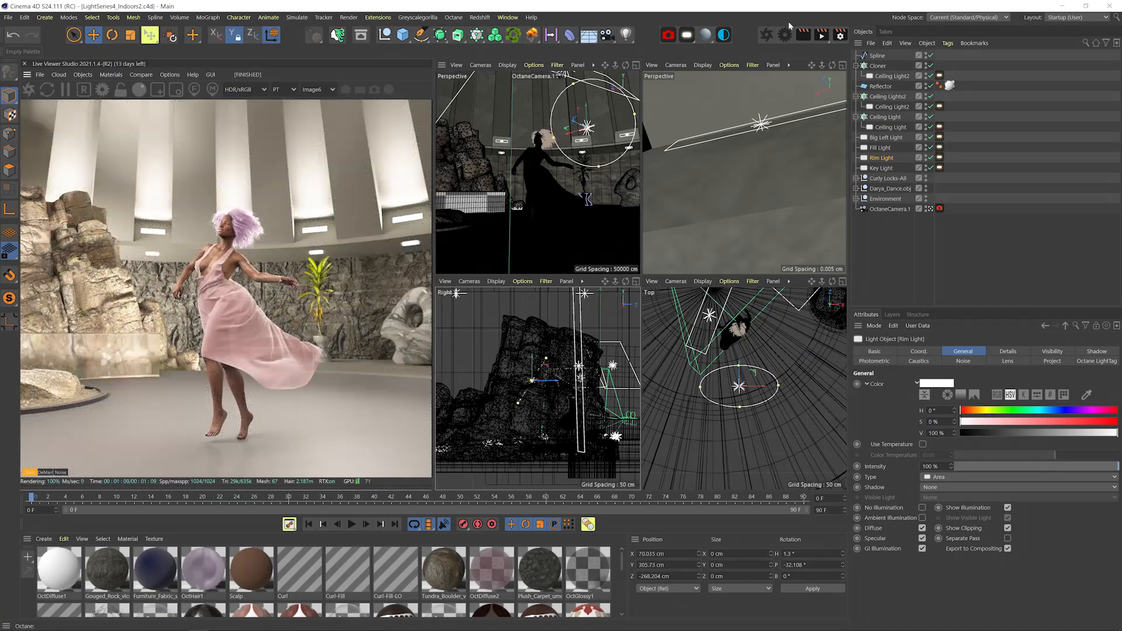
# Set the path tracing kernel's maximum samples to 2048 in the Octane settings
pyautogui.click(102, 89)
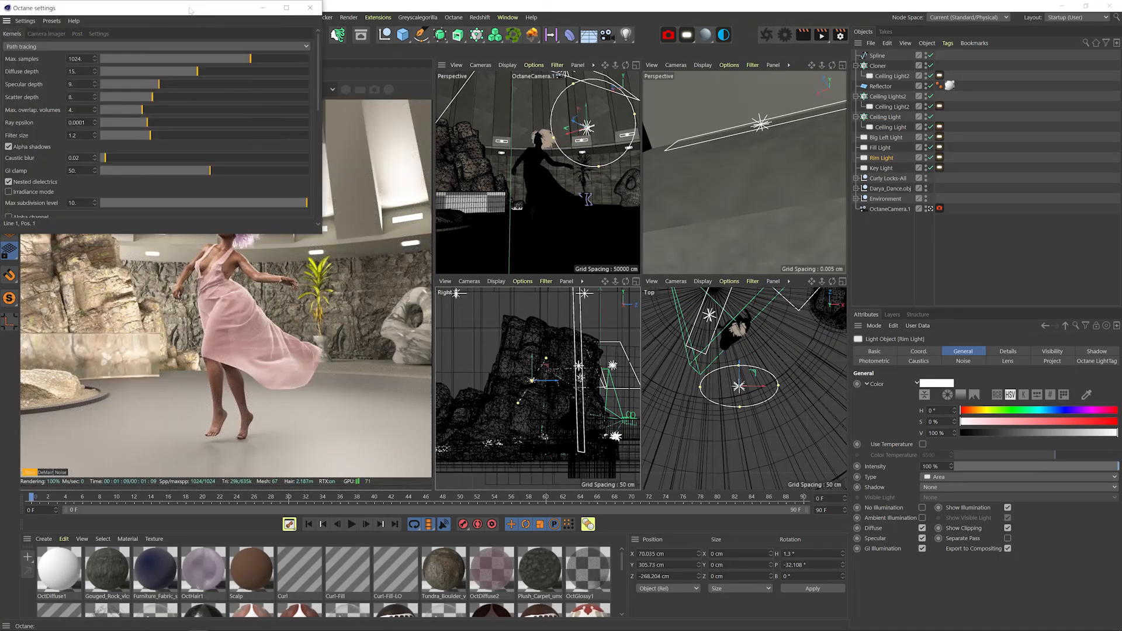
pyautogui.click(528, 195)
pyautogui.moveTo(693, 281); pyautogui.dragTo(696, 282)
pyautogui.moveTo(647, 321); pyautogui.dragTo(646, 321)
pyautogui.click(647, 309)
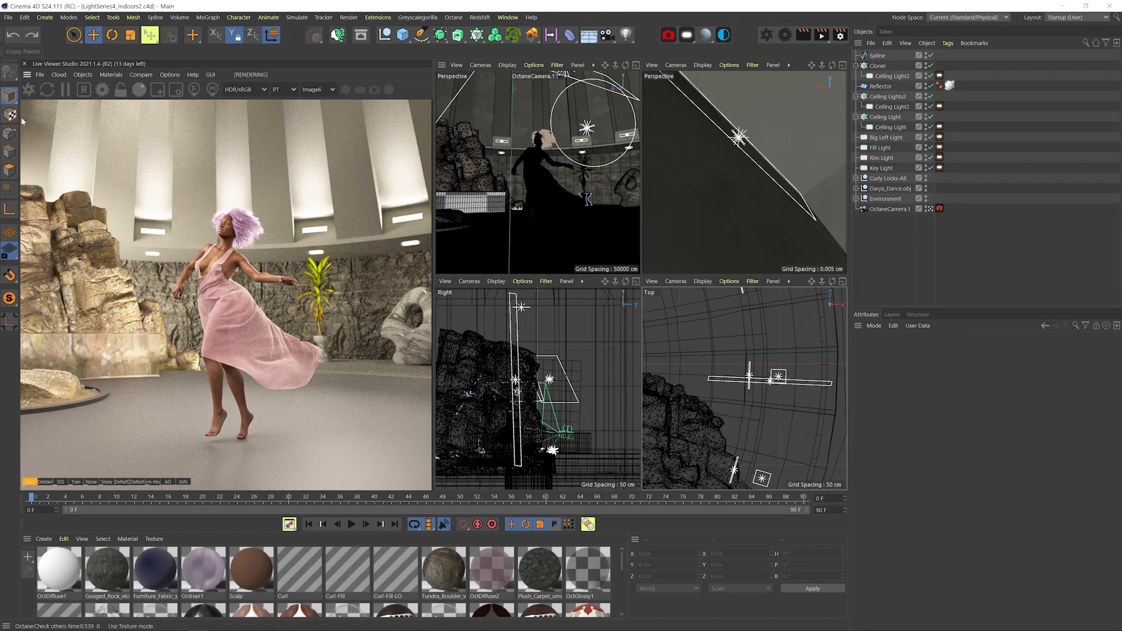
# Move the Big Left Light to about X 1812, Y 364, Z -32 cm and rotate its bank to about 3.7°
pyautogui.click(885, 138)
pyautogui.press('e')
pyautogui.moveTo(530, 380)
pyautogui.mouseDown()
pyautogui.moveTo(543, 380)
pyautogui.moveTo(517, 380)
pyautogui.mouseUp()
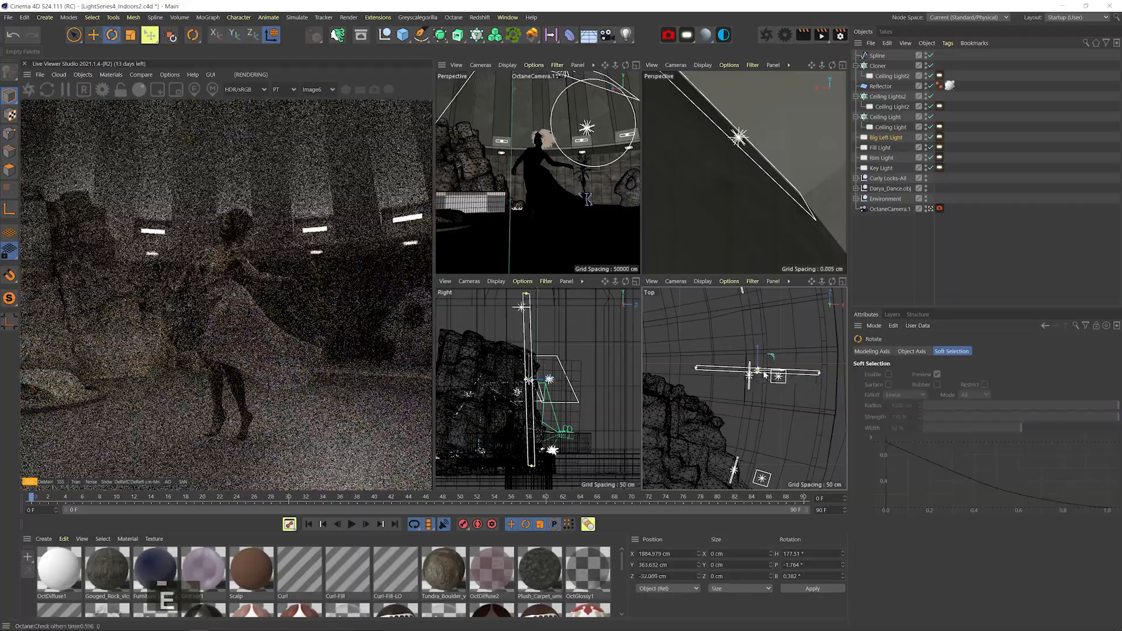
pyautogui.press('r')
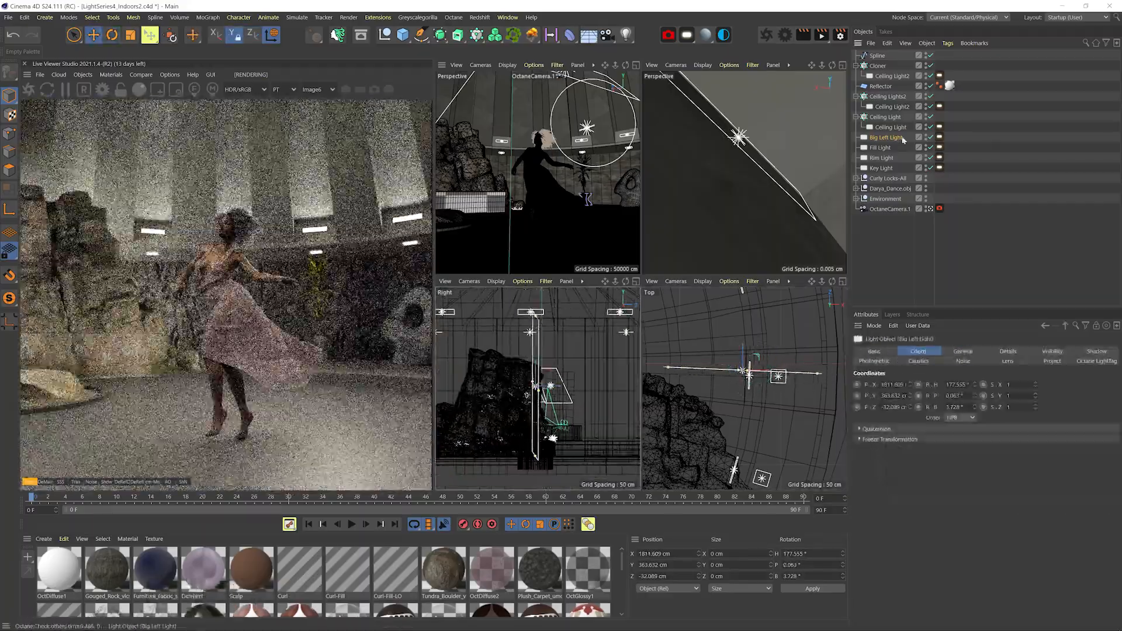
# Enlarge the area of the Big Left Light
pyautogui.click(903, 141)
pyautogui.hotkey('shift', 'Up')
pyautogui.hotkey('shift', 'Up')
pyautogui.hotkey('shift', 'Up')
pyautogui.hotkey('shift', 'Up')
# Set the Big Left Light's power to 22 and open the file selection for its distribution image texture
pyautogui.click(939, 137)
pyautogui.press('Return')
pyautogui.hotkey('shift', 'Up')
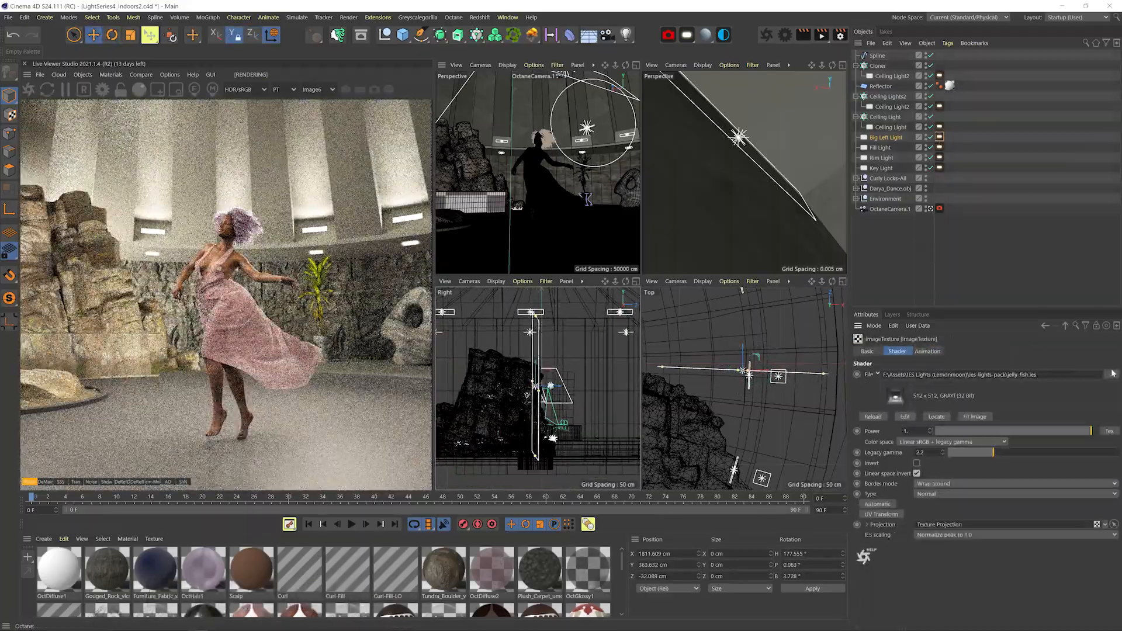
pyautogui.click(1111, 375)
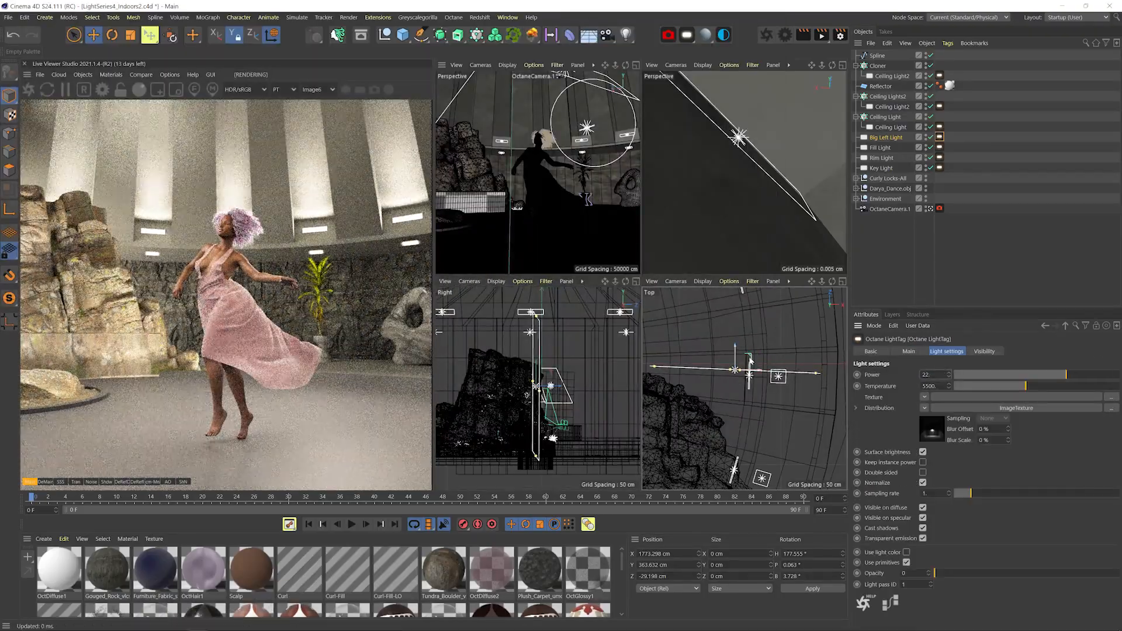
# Move the Big Left Light to about X 1773, Y 364, Z 105 cm and rotate its pitch to about 3.2°
pyautogui.press('r')
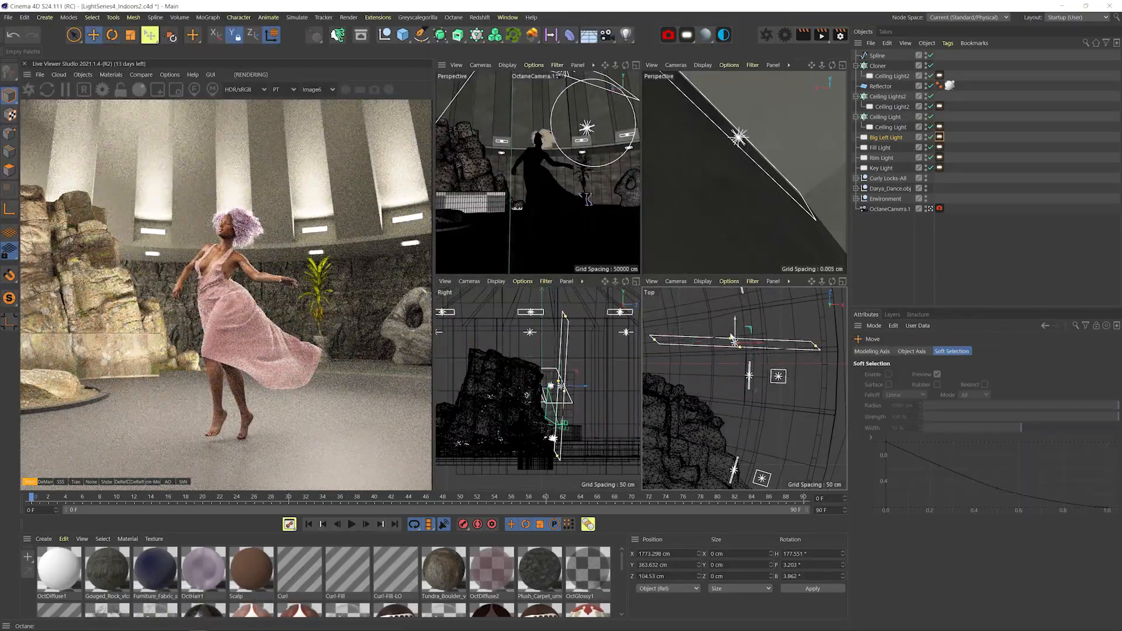
pyautogui.press('ctrl')
pyautogui.press('ctrl')
# Set the clone pitch rotation of the Ceiling Lights2 cloner to -90°
pyautogui.click(939, 107)
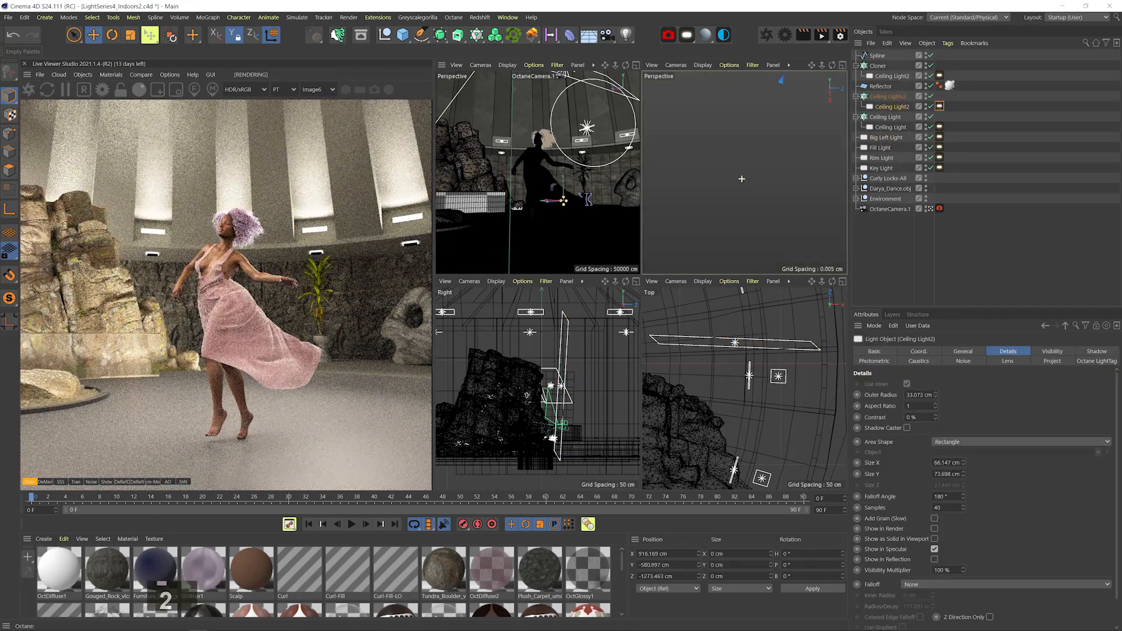
pyautogui.click(888, 97)
pyautogui.moveTo(699, 180); pyautogui.dragTo(742, 222)
pyautogui.moveTo(756, 160); pyautogui.dragTo(723, 133)
pyautogui.moveTo(762, 114); pyautogui.dragTo(735, 212)
pyautogui.click(954, 351)
pyautogui.doubleClick(953, 400)
pyautogui.write('-90')
pyautogui.press('Return')
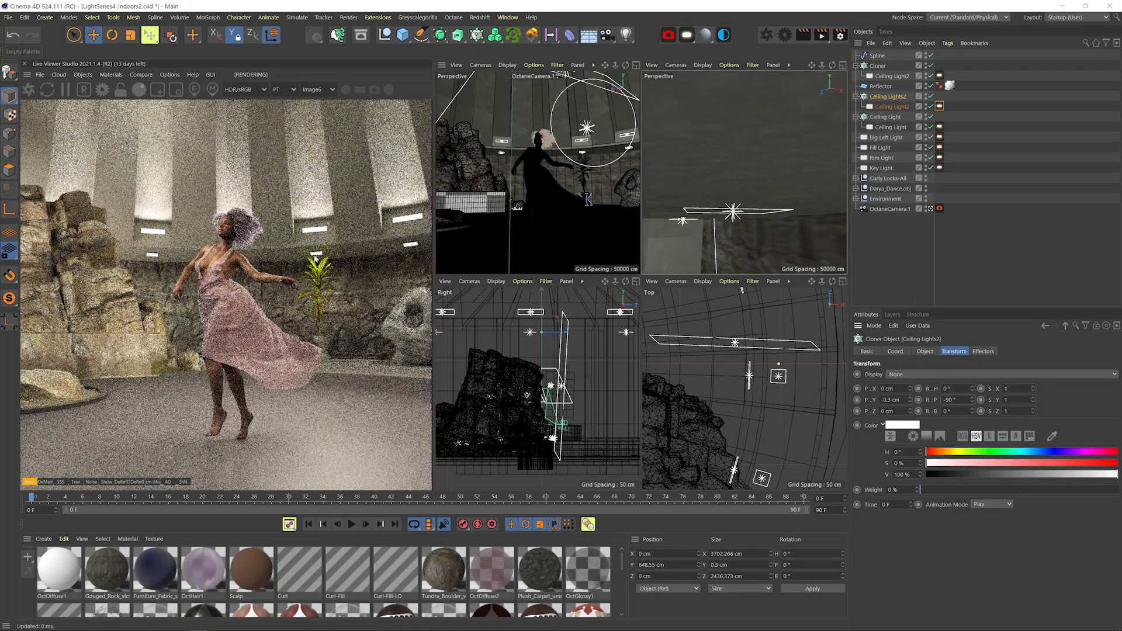
# Raise the Ceiling Lights2 cloner slightly along Y and save the scene
pyautogui.click(895, 351)
pyautogui.press('Up')
pyautogui.press('Up')
pyautogui.press('Up')
pyautogui.press('Up')
pyautogui.press('Up')
pyautogui.press('Up')
pyautogui.hotkey('ctrl', 's')
# Rename the light inside the Cloner as Rock Lights and load star.ies as its distribution image texture
pyautogui.click(940, 106)
pyautogui.moveTo(745, 205)
pyautogui.keyDown('alt'); pyautogui.mouseDown()
pyautogui.moveTo(741, 146)
pyautogui.moveTo(730, 214)
pyautogui.mouseUp(); pyautogui.keyUp('alt')
pyautogui.click(736, 214)
pyautogui.moveTo(708, 191); pyautogui.dragTo(708, 200)
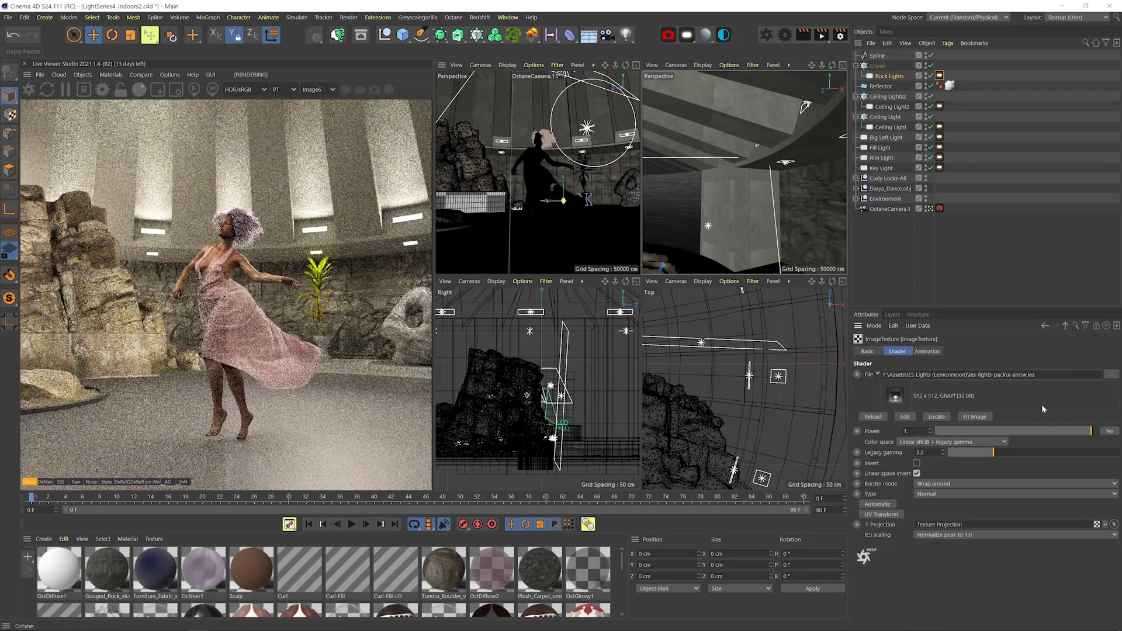
pyautogui.click(1111, 375)
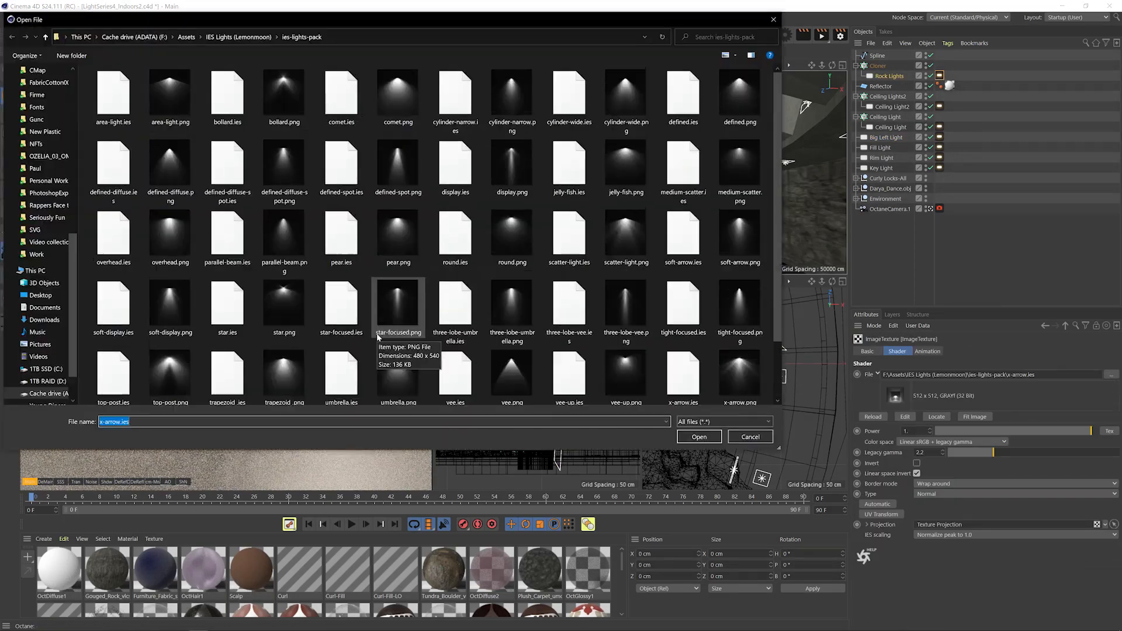
pyautogui.doubleClick(235, 317)
pyautogui.click(649, 366)
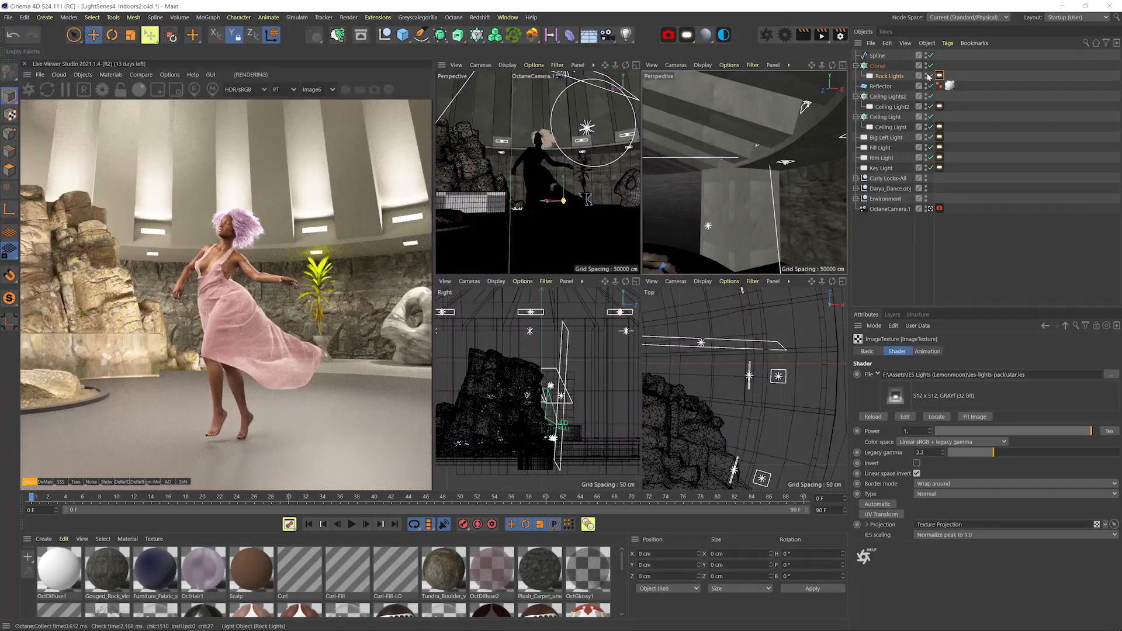
# Set the power of the Rock Lights' Octane light tag to 10
pyautogui.click(940, 76)
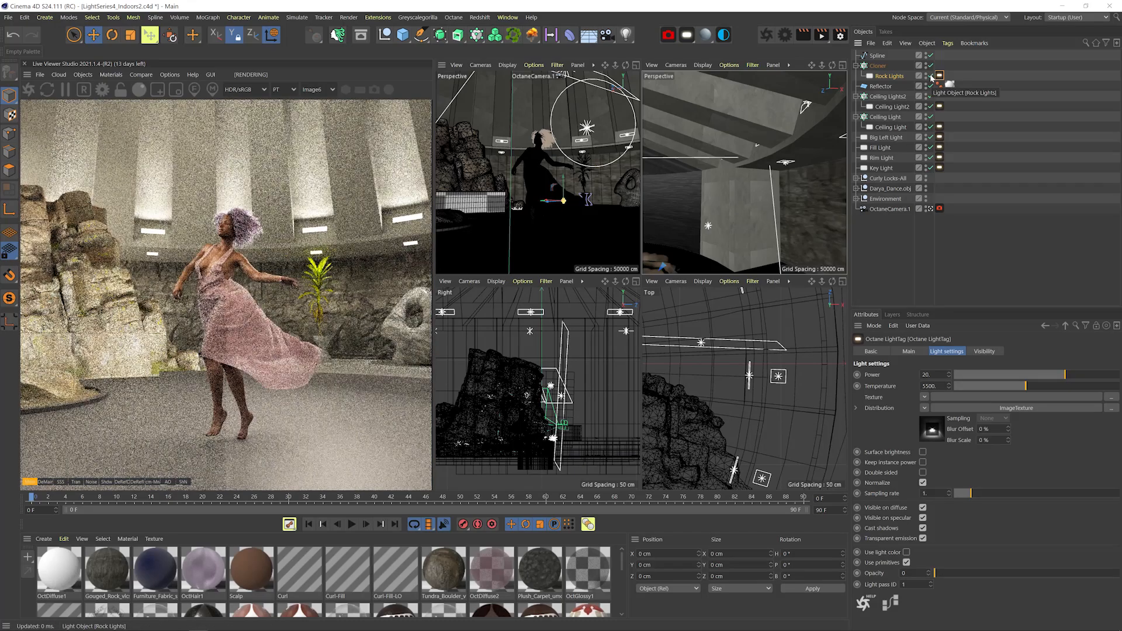
pyautogui.moveTo(932, 375); pyautogui.dragTo(924, 375)
pyautogui.write('10')
pyautogui.press('Return')
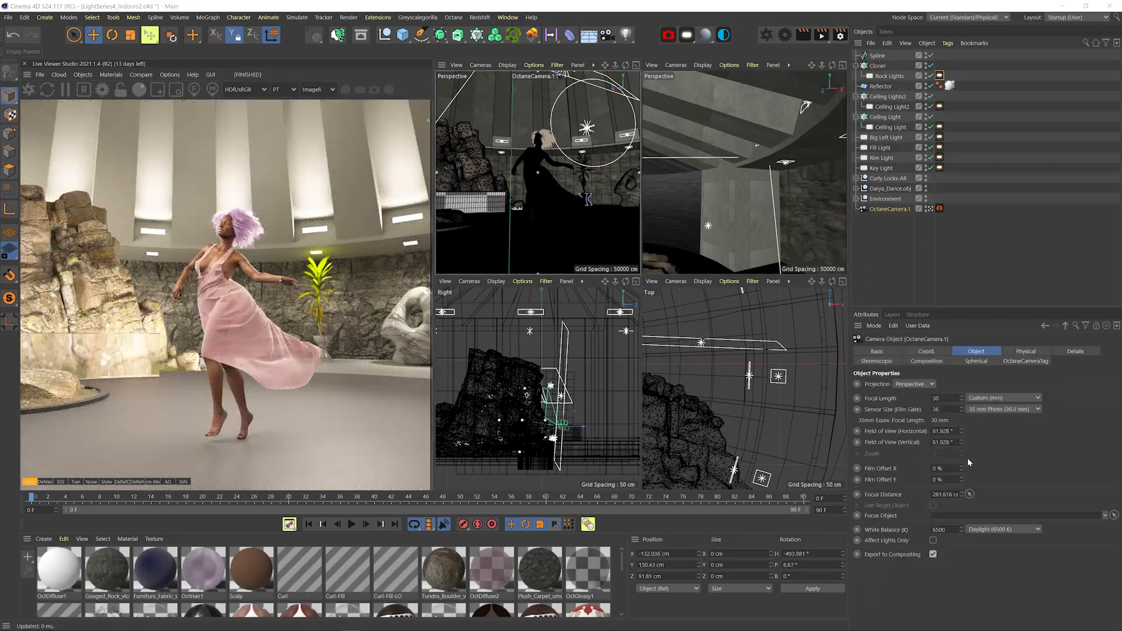
# Review the Octane path tracing kernel settings and compare the two render versions across the Live Viewer image
pyautogui.click(785, 36)
pyautogui.moveTo(128, 14); pyautogui.dragTo(500, 163)
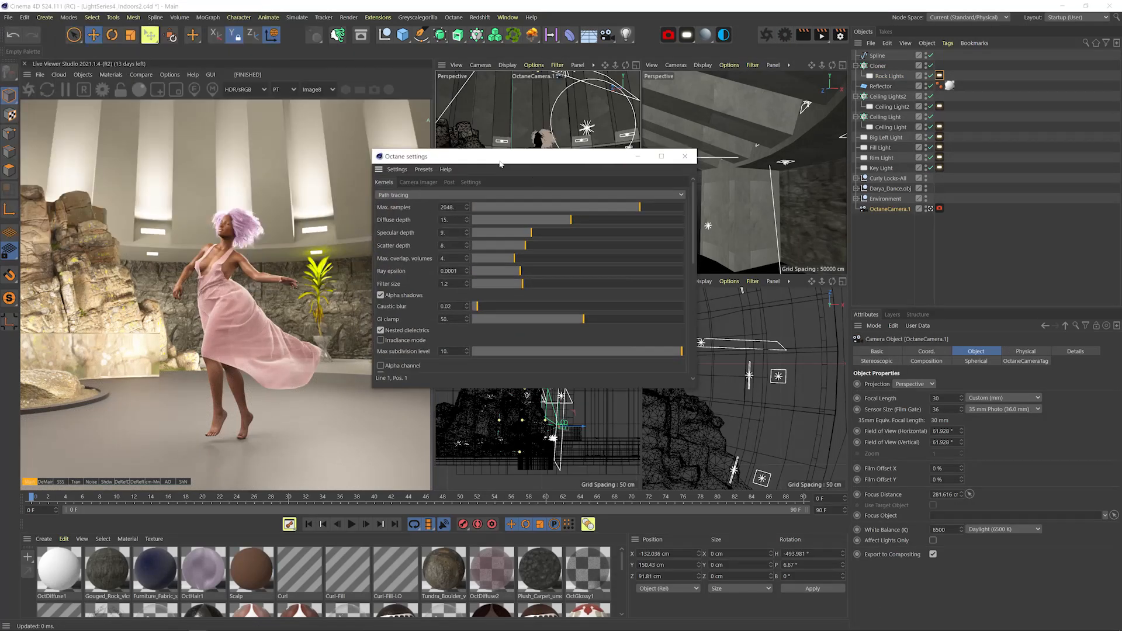
pyautogui.moveTo(693, 203); pyautogui.dragTo(690, 264)
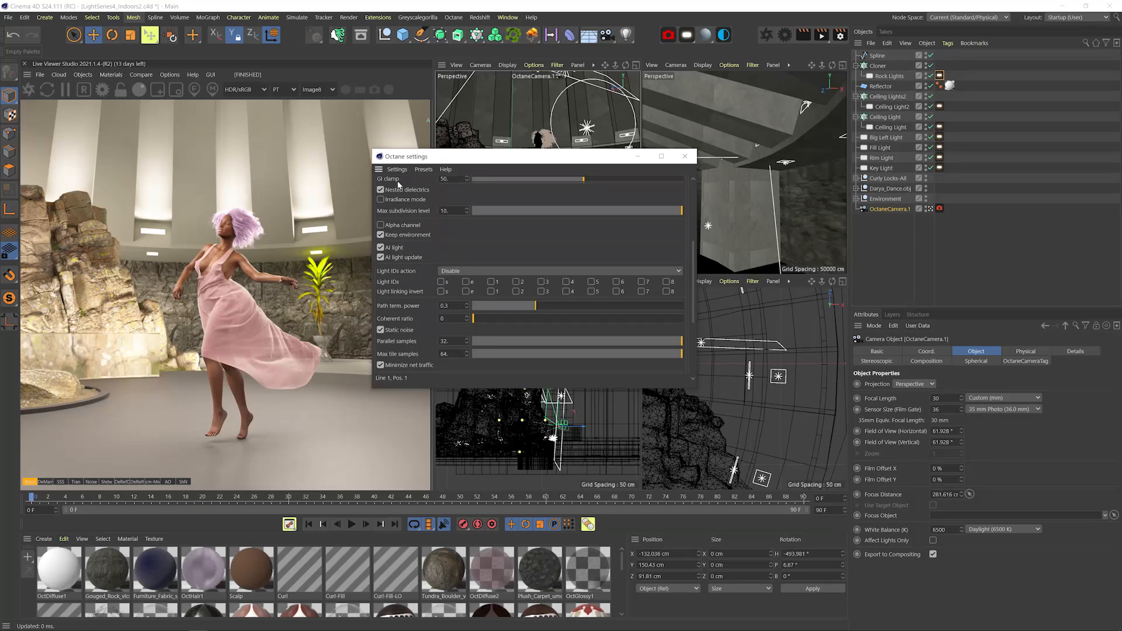
pyautogui.moveTo(397, 163); pyautogui.dragTo(528, 160)
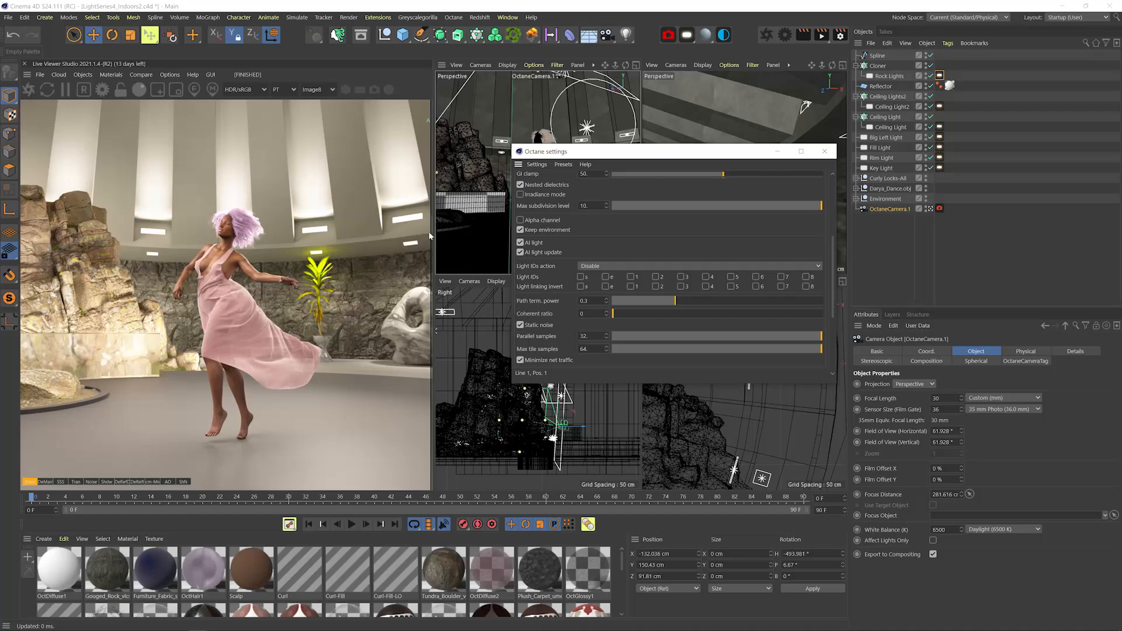
pyautogui.moveTo(431, 234); pyautogui.dragTo(228, 247)
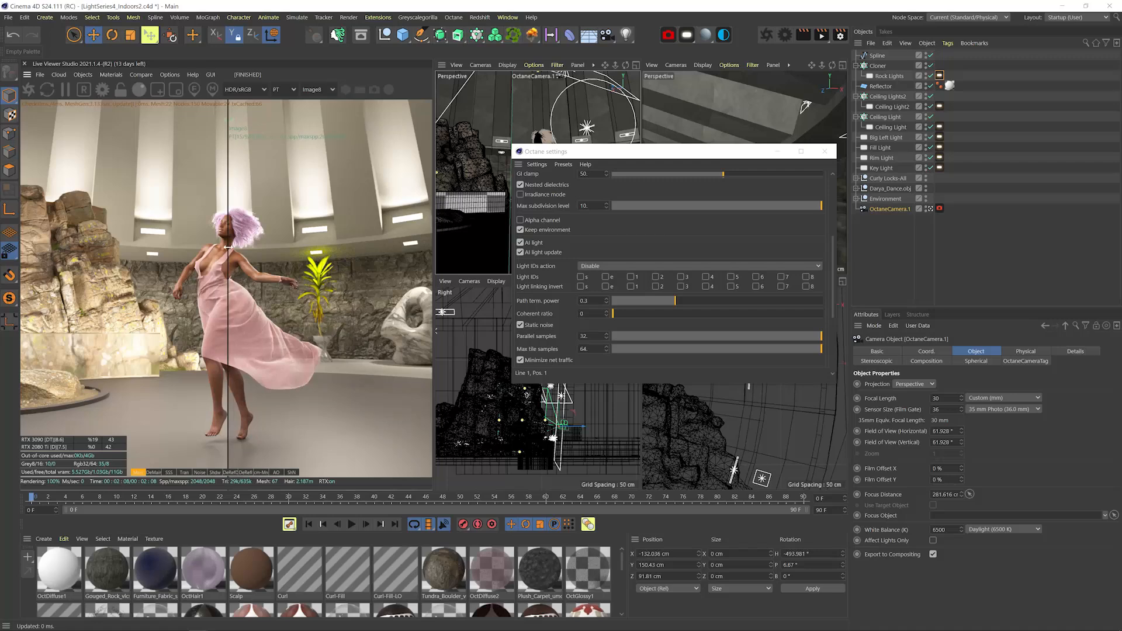
pyautogui.moveTo(228, 297); pyautogui.dragTo(114, 299)
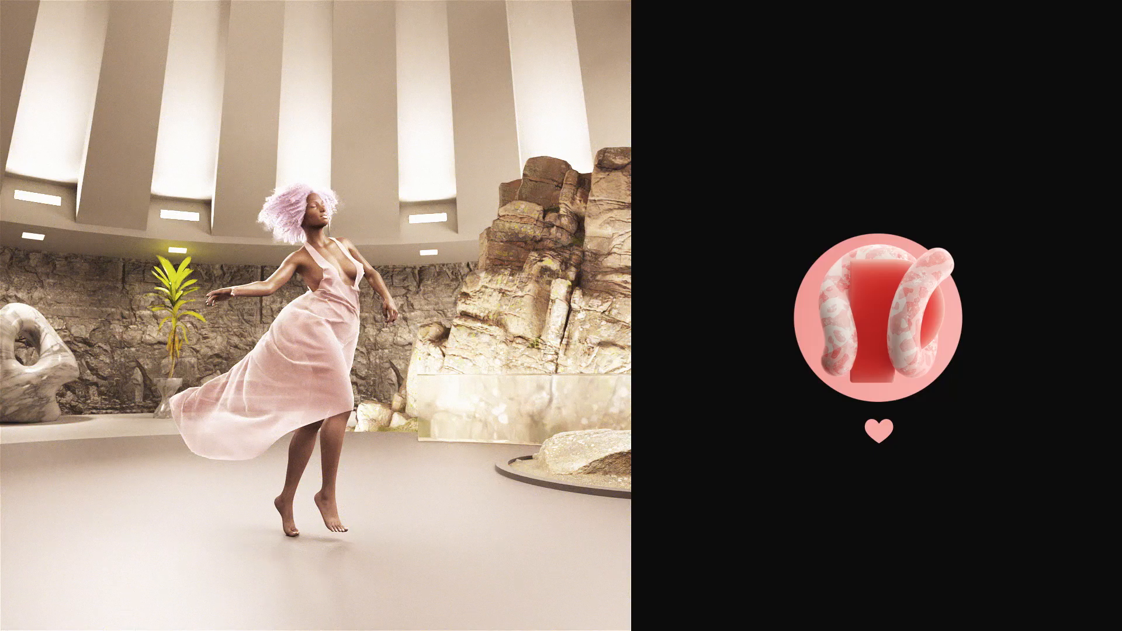